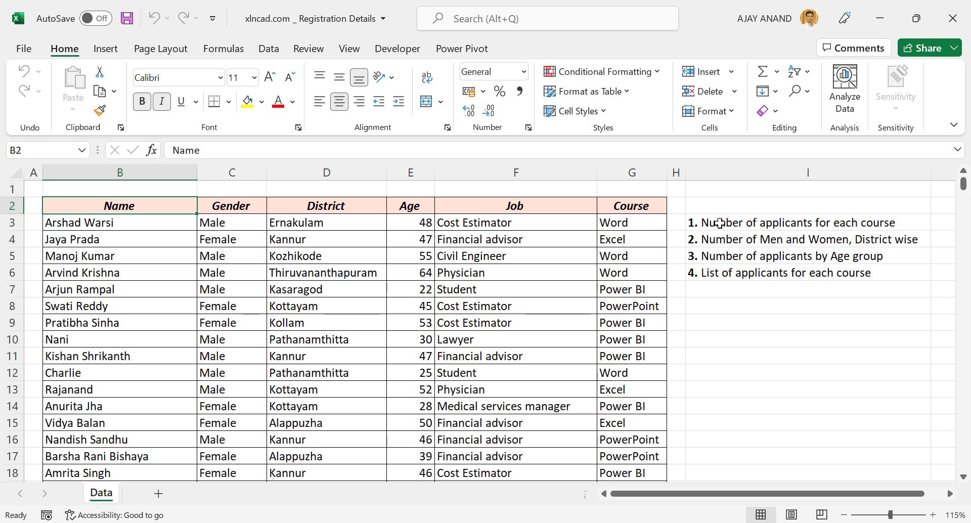
Copy the four numbered questions from I3:I6 of the Data sheet to a new worksheet, starting at K2
{"action": "left_click_drag", "start_coordinate": [719, 223], "coordinate": [721, 273]}
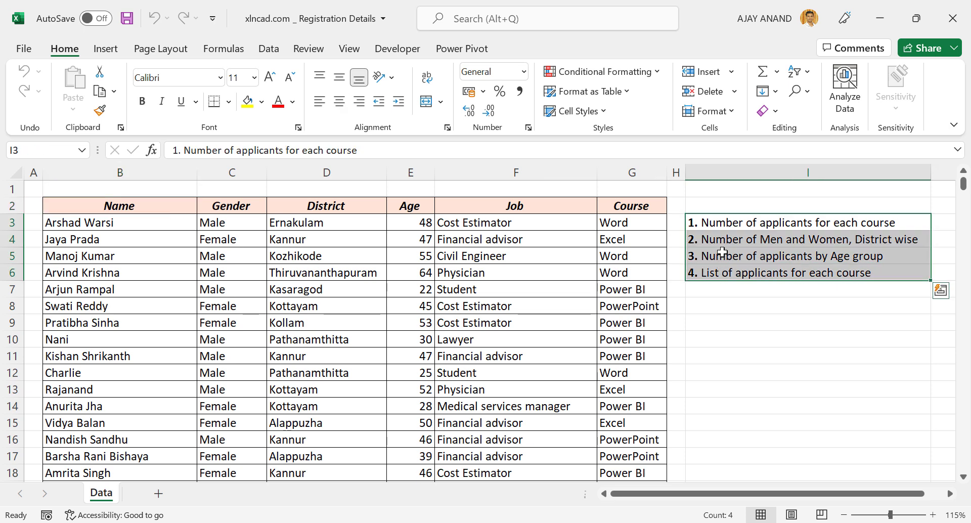
{"action": "right_click", "coordinate": [725, 255]}
{"action": "left_click", "coordinate": [761, 112]}
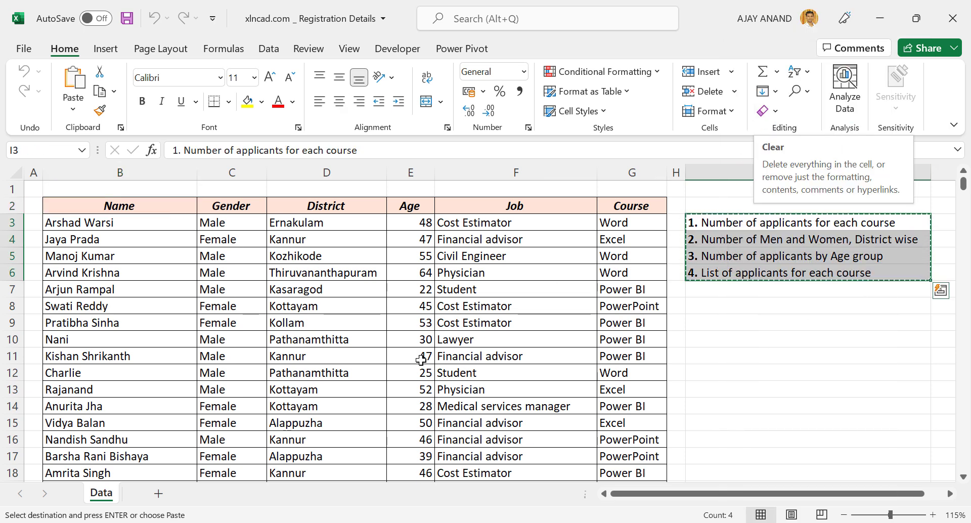
{"action": "left_click", "coordinate": [161, 491]}
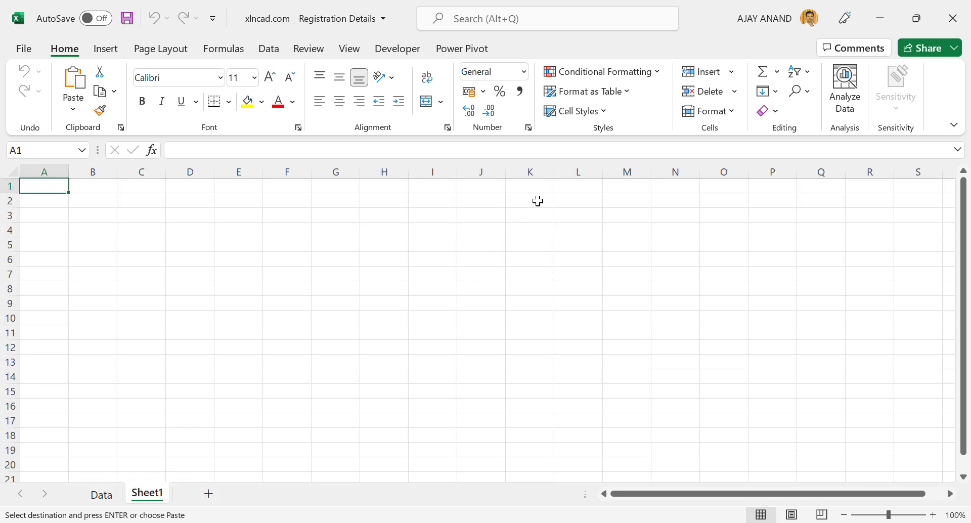
{"action": "right_click", "coordinate": [537, 200]}
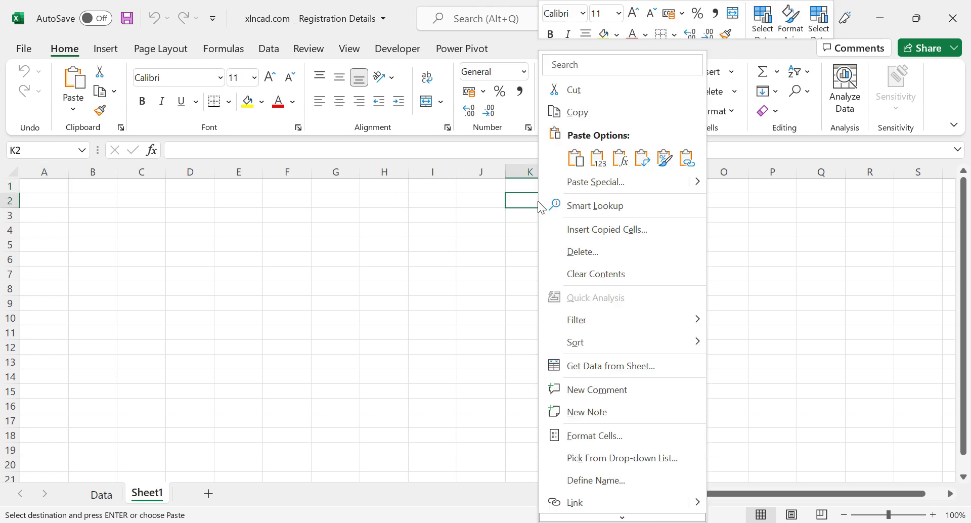
{"action": "left_click", "coordinate": [572, 162]}
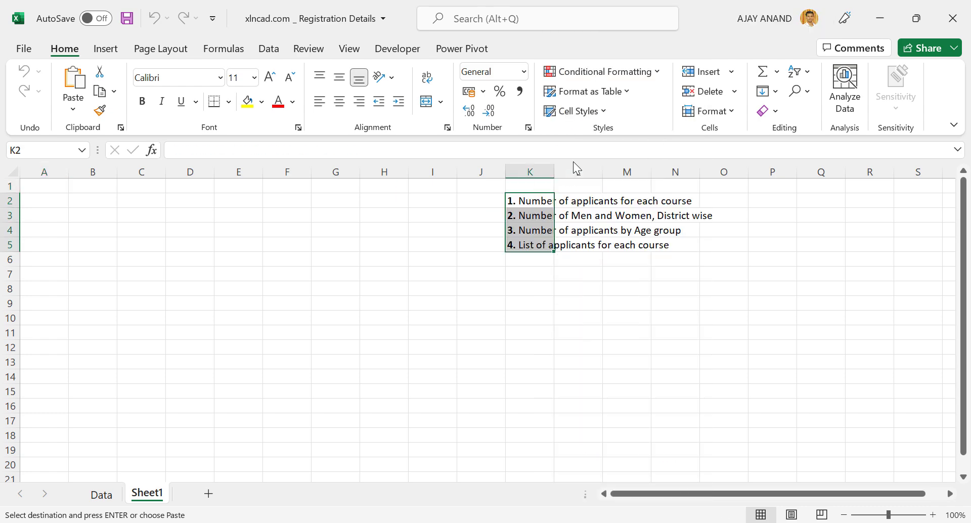
{"action": "left_click", "coordinate": [696, 321]}
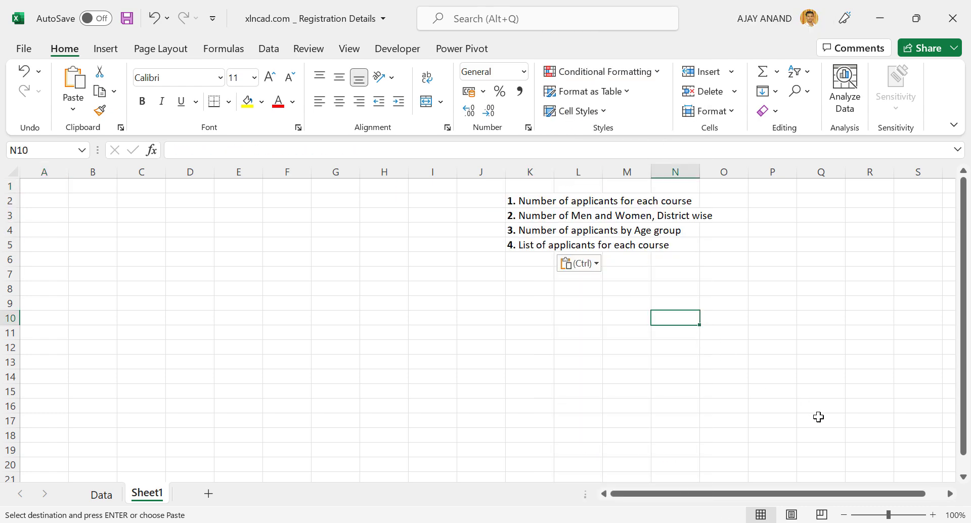
Enter the header Course in cell B2 of Sheet1, with the sheet zoomed to 120%
{"action": "left_click", "coordinate": [932, 514]}
{"action": "left_click", "coordinate": [932, 514]}
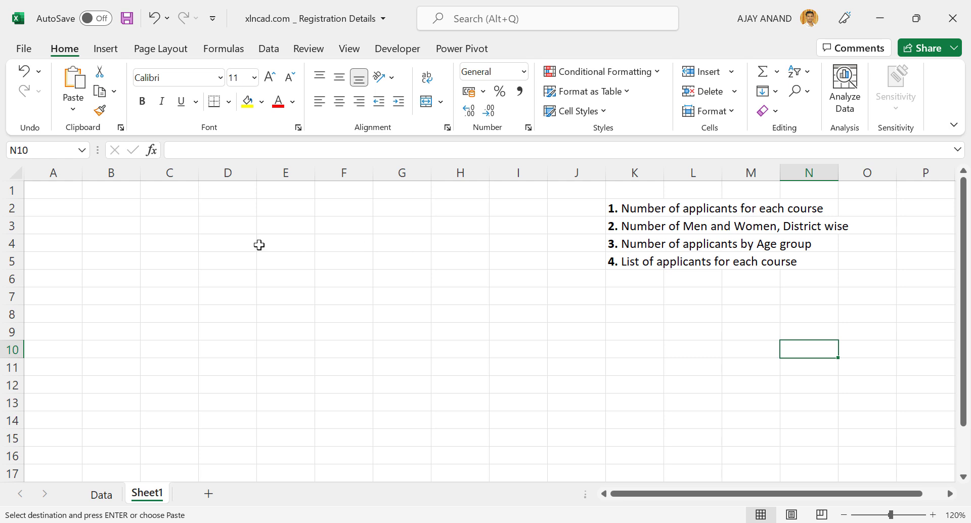
{"action": "left_click", "coordinate": [128, 206]}
{"action": "type", "text": "Course"}
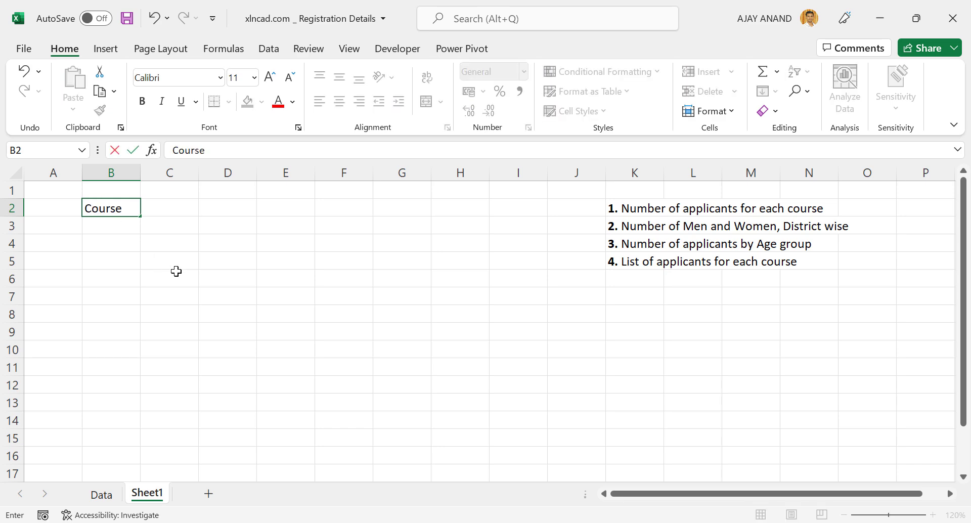
{"action": "key", "text": "Return"}
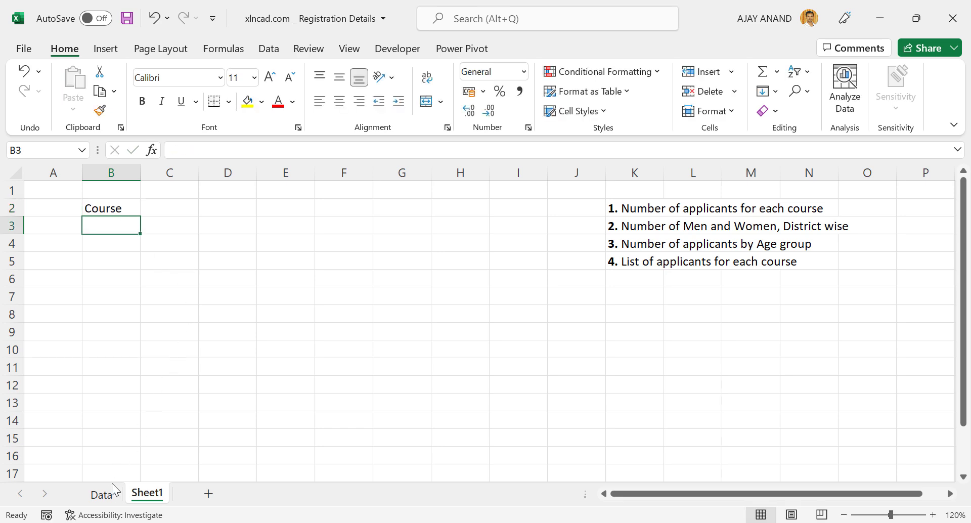
List the distinct courses from B3 of Sheet1 with =UNIQUE(Data!G3:G1974), and widen column B to fit the names
{"action": "left_click", "coordinate": [102, 494]}
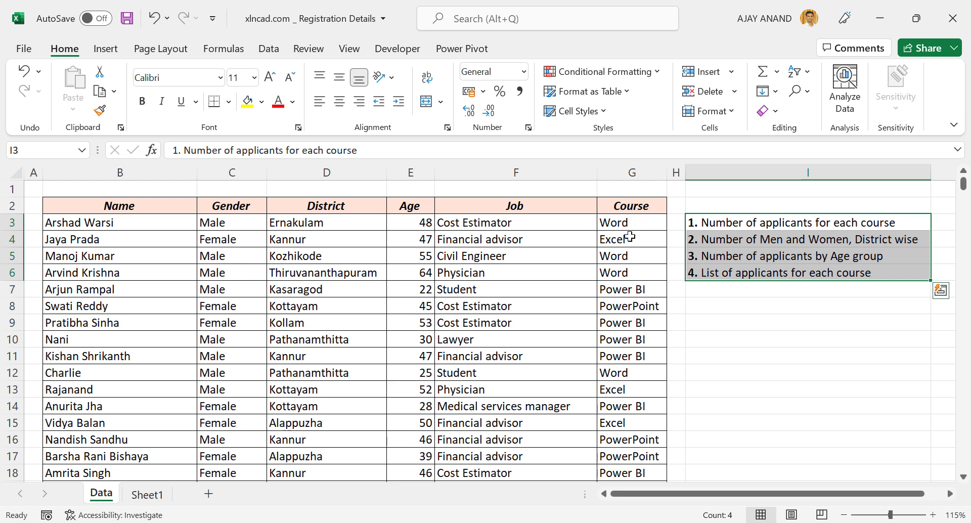
{"action": "scroll", "coordinate": [632, 251], "scroll_direction": "down", "scroll_amount": 9}
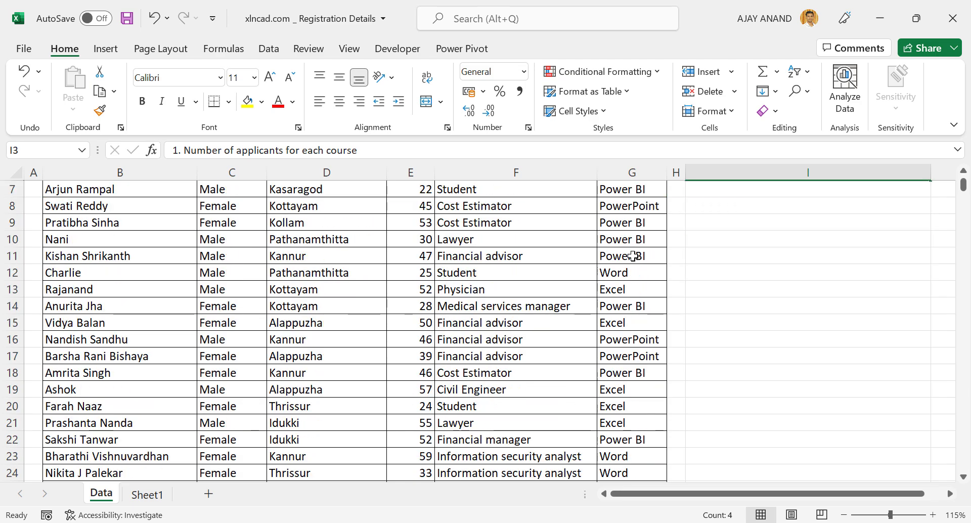
{"action": "scroll", "coordinate": [634, 280], "scroll_direction": "down", "scroll_amount": 10}
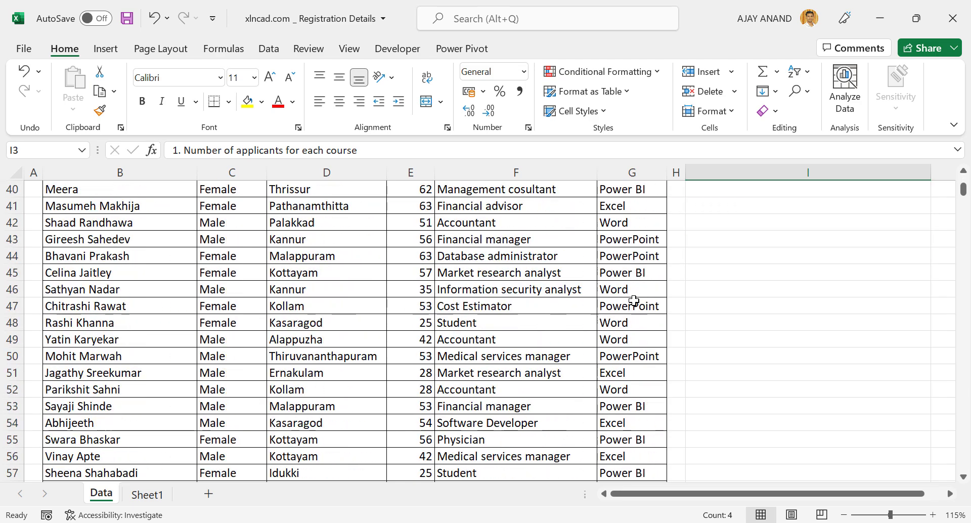
{"action": "scroll", "coordinate": [633, 302], "scroll_direction": "up", "scroll_amount": 5}
{"action": "scroll", "coordinate": [633, 302], "scroll_direction": "up", "scroll_amount": 14}
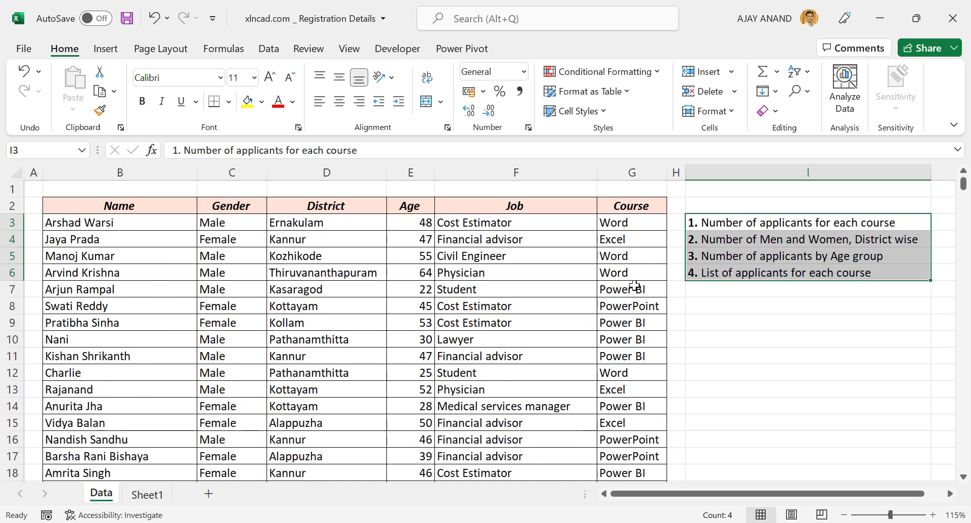
{"action": "left_click", "coordinate": [145, 493]}
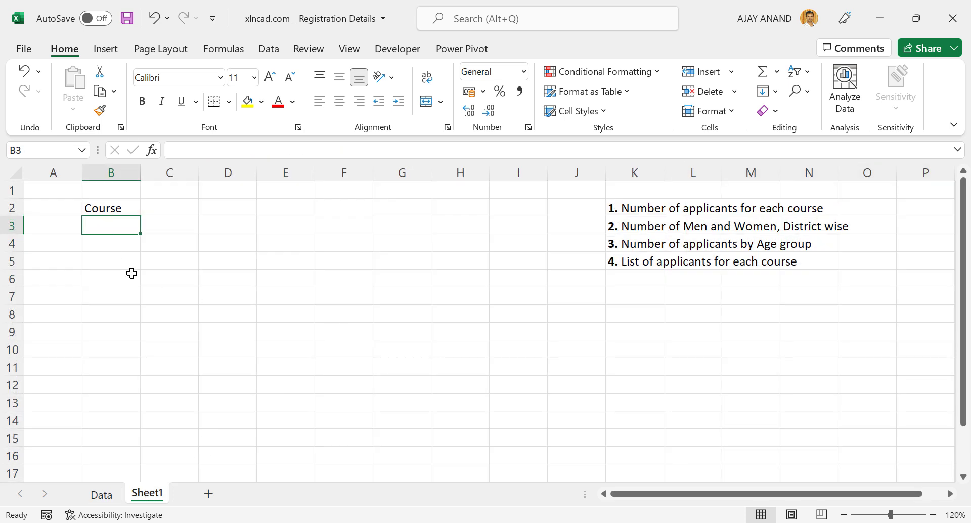
{"action": "type", "text": "=U"}
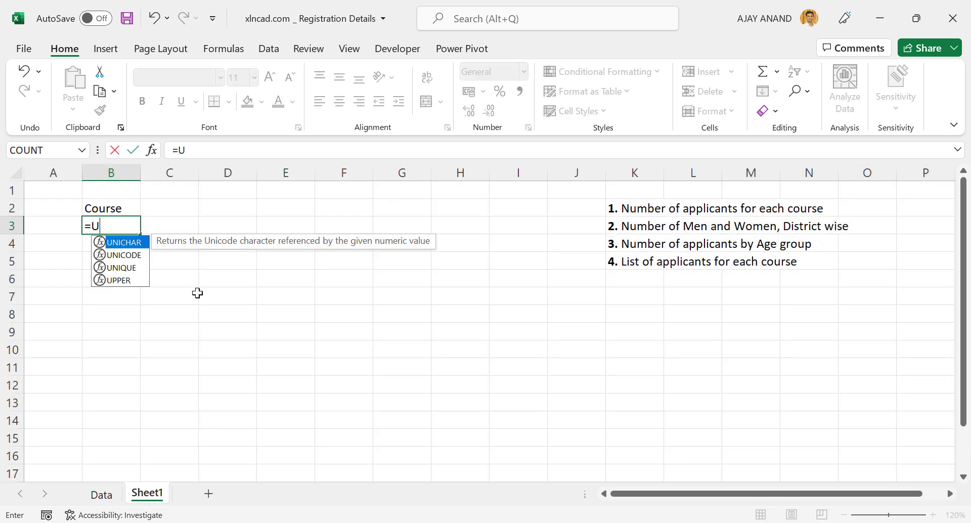
{"action": "type", "text": "NIQUE("}
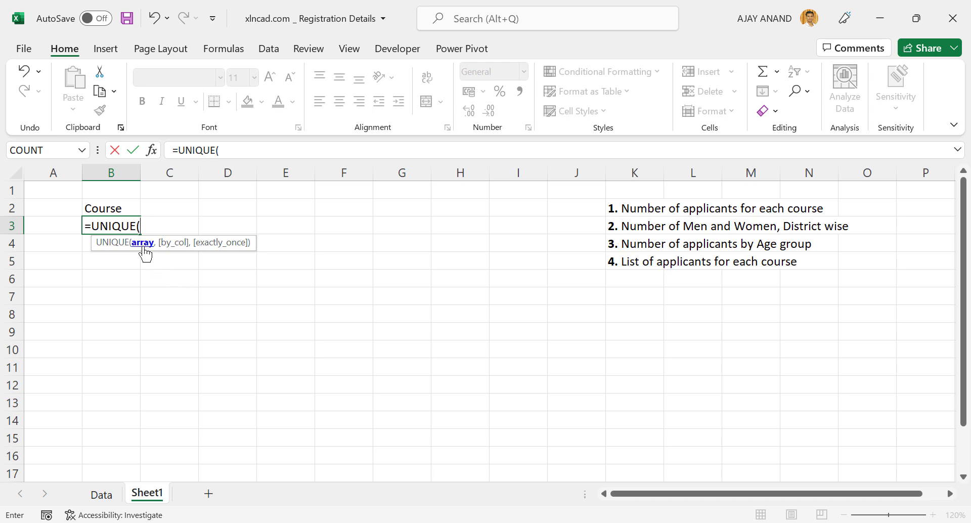
{"action": "left_click", "coordinate": [103, 494]}
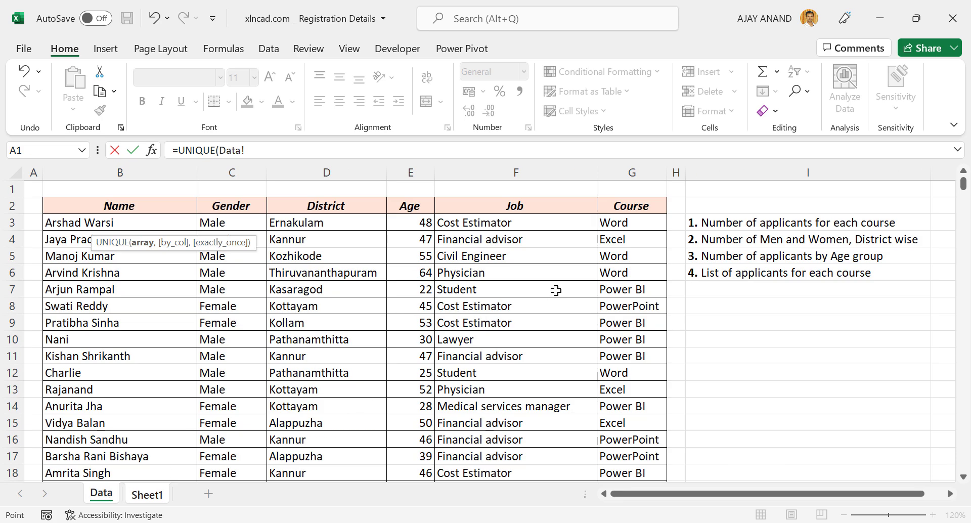
{"action": "left_click", "coordinate": [628, 221]}
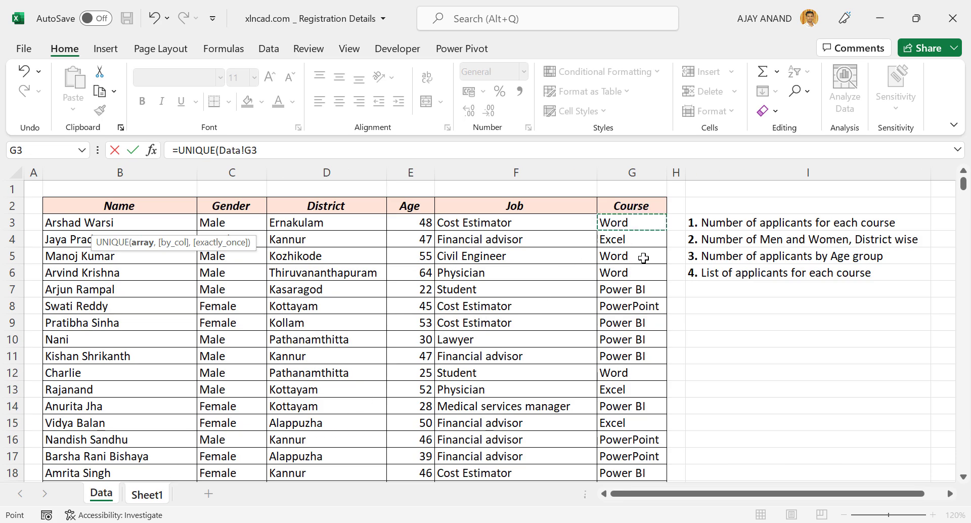
{"action": "key", "text": "ctrl+shift+Down"}
{"action": "key", "text": "ctrl+shift+Down"}
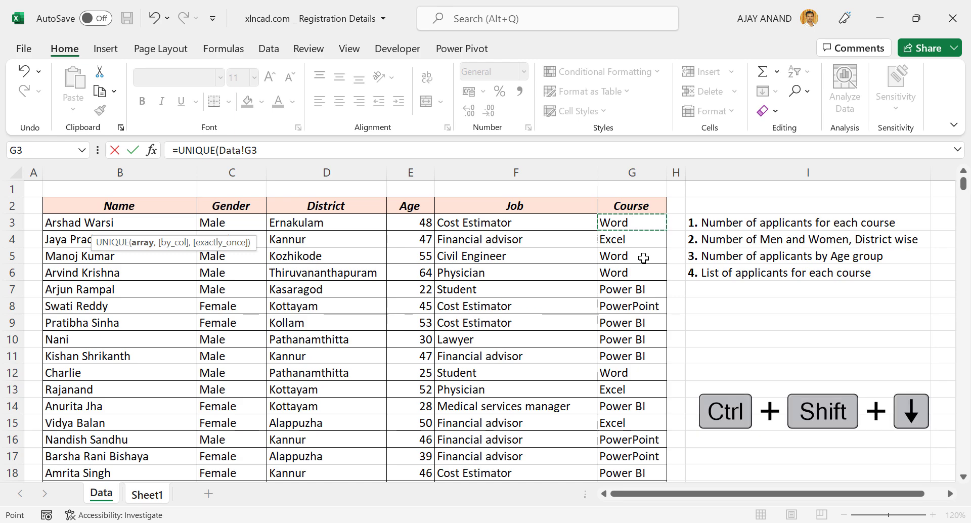
{"action": "scroll", "coordinate": [643, 275], "scroll_direction": "down", "scroll_amount": 2}
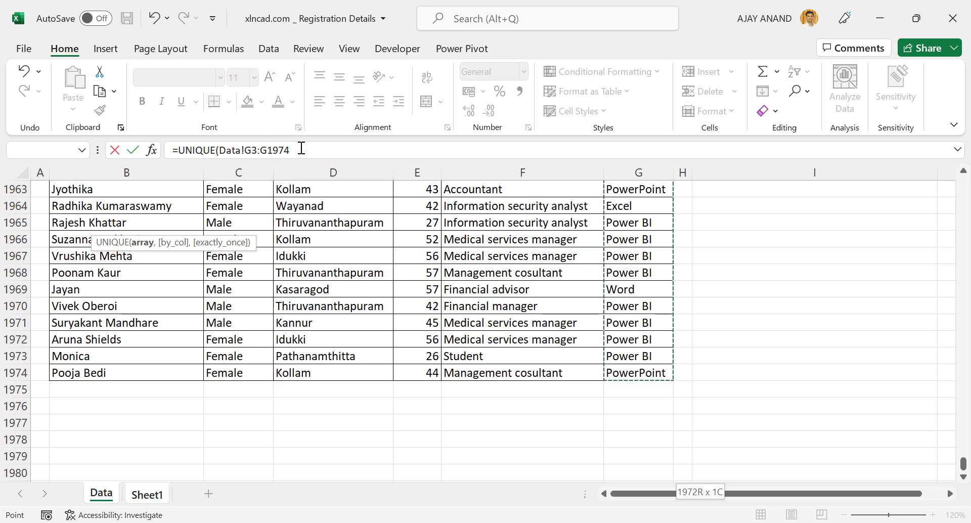
{"action": "type", "text": ")"}
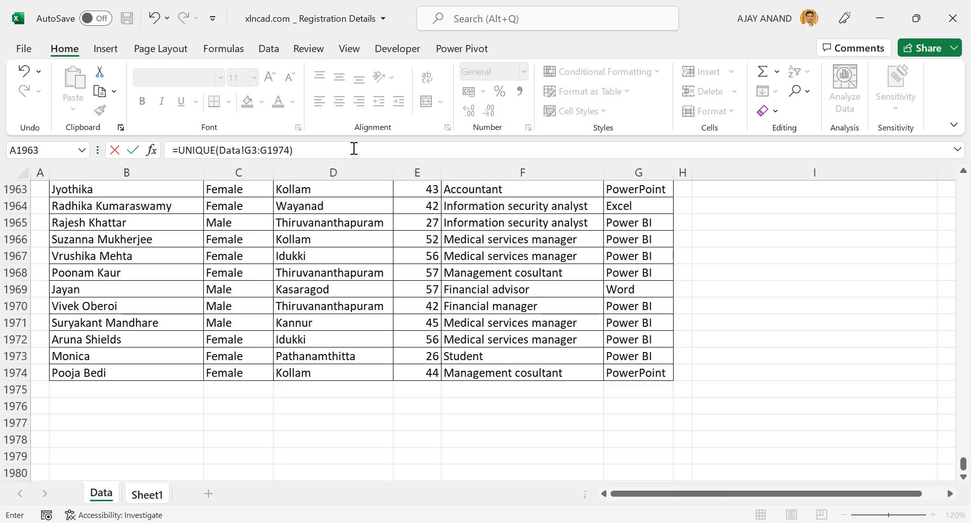
{"action": "key", "text": "Return"}
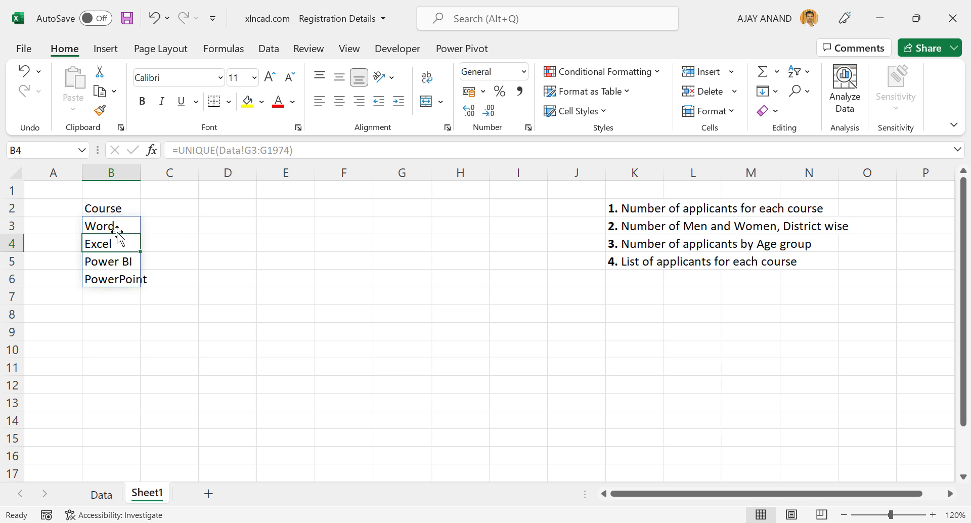
{"action": "left_click_drag", "start_coordinate": [141, 172], "coordinate": [162, 174]}
{"action": "left_click", "coordinate": [135, 224]}
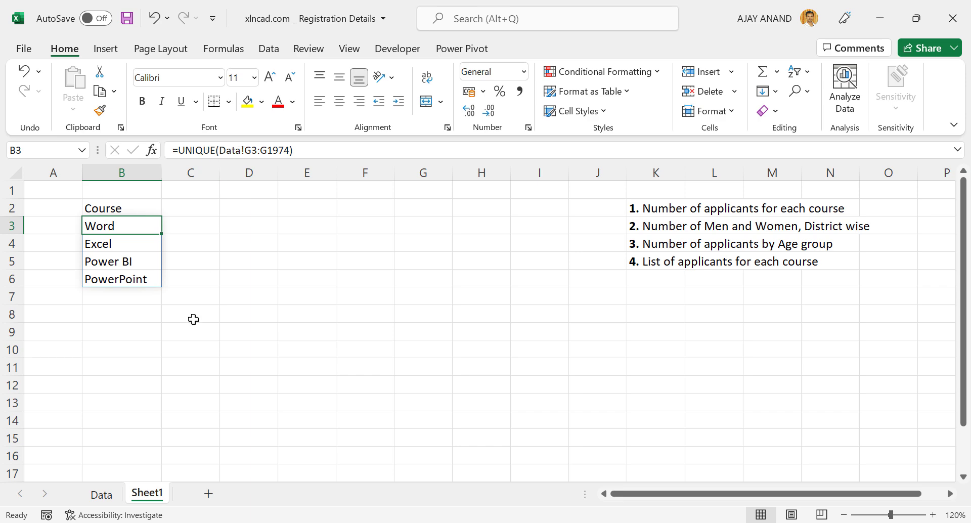
Copy the whole Course column G from the Data sheet and paste it into column E of Sheet1
{"action": "left_click", "coordinate": [103, 496]}
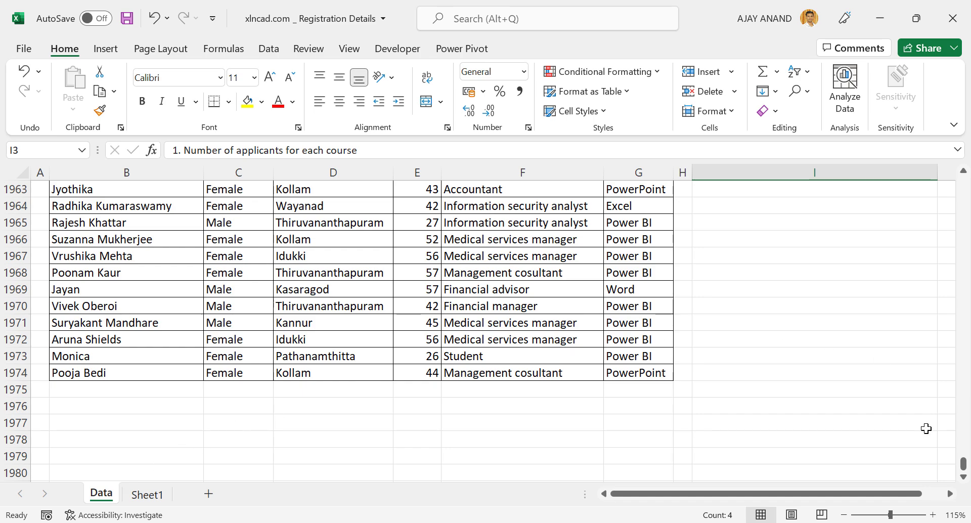
{"action": "left_click_drag", "start_coordinate": [963, 465], "coordinate": [964, 184]}
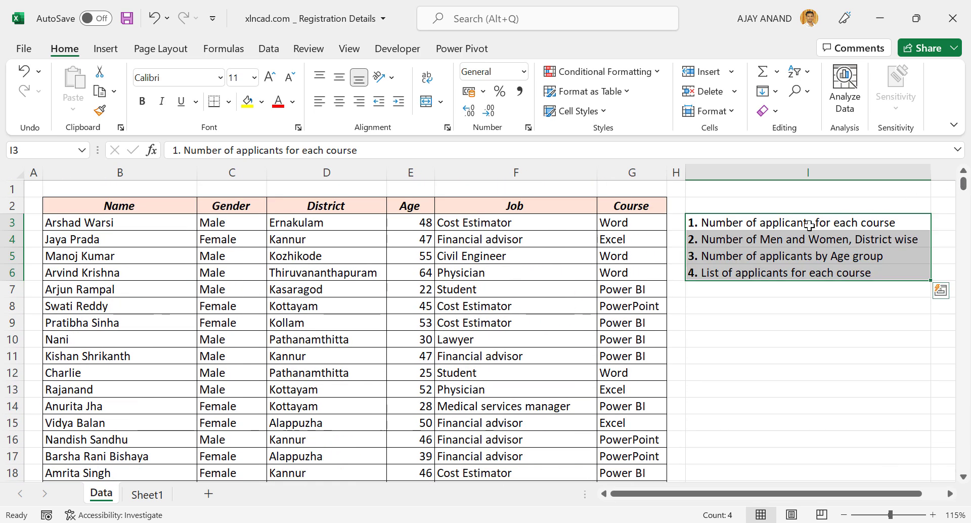
{"action": "right_click", "coordinate": [631, 172]}
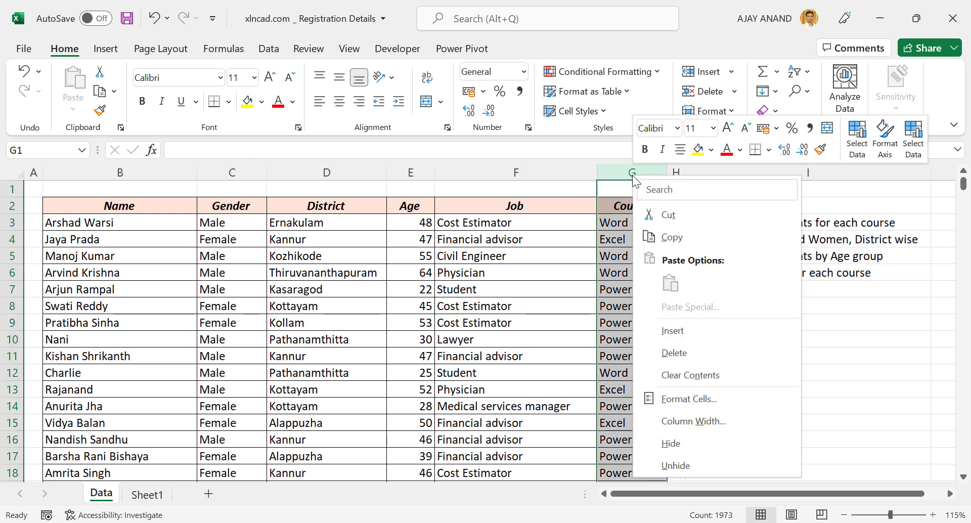
{"action": "left_click", "coordinate": [662, 234]}
{"action": "left_click", "coordinate": [148, 495]}
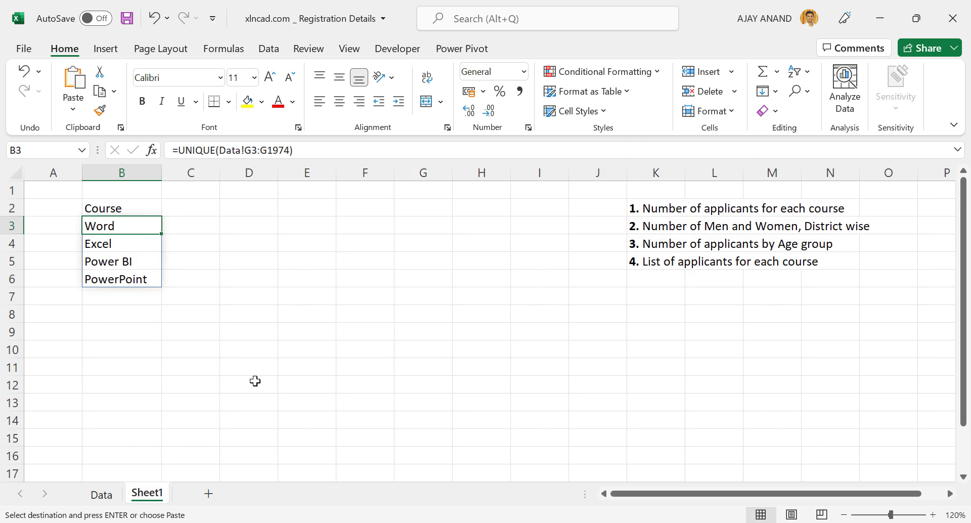
{"action": "right_click", "coordinate": [305, 172]}
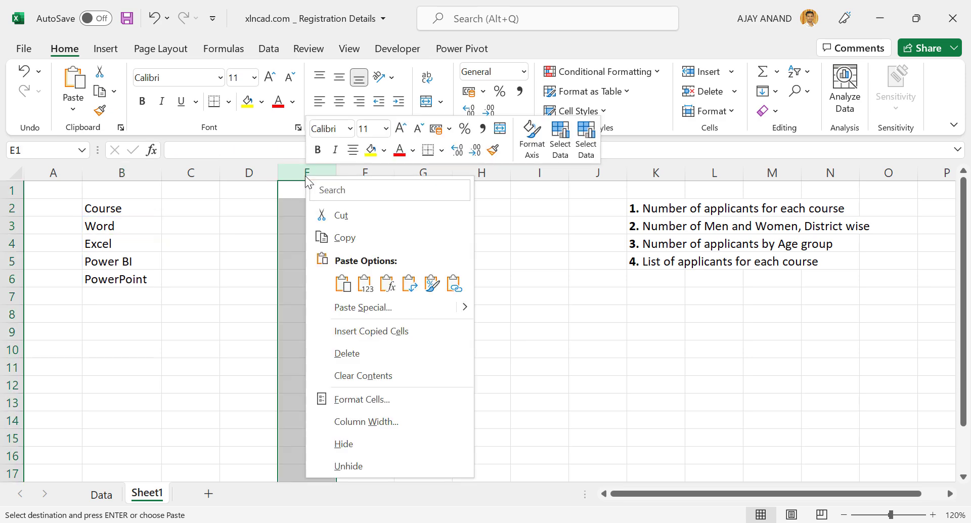
{"action": "left_click", "coordinate": [341, 282]}
{"action": "left_click", "coordinate": [459, 276]}
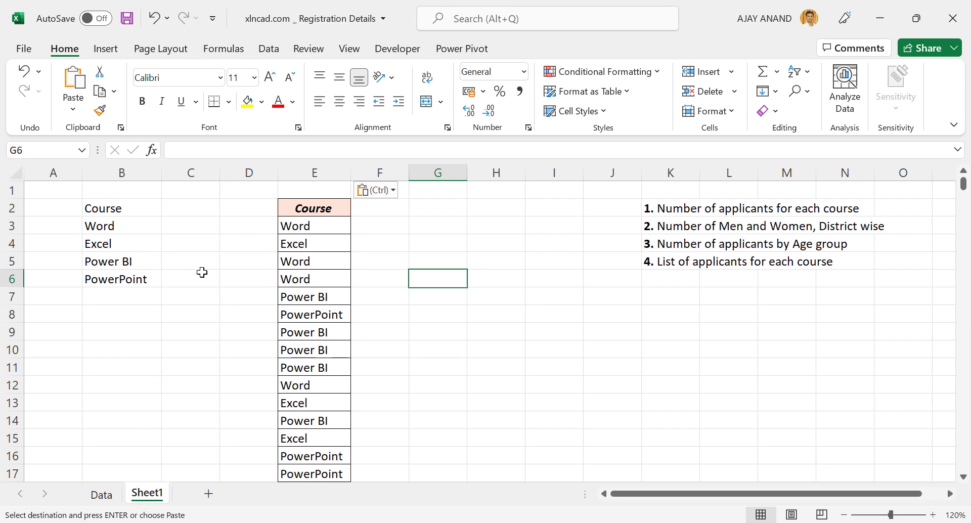
Remove the duplicate values from the pasted Course column E, then select the UNIQUE formula cell B3
{"action": "left_click", "coordinate": [315, 172]}
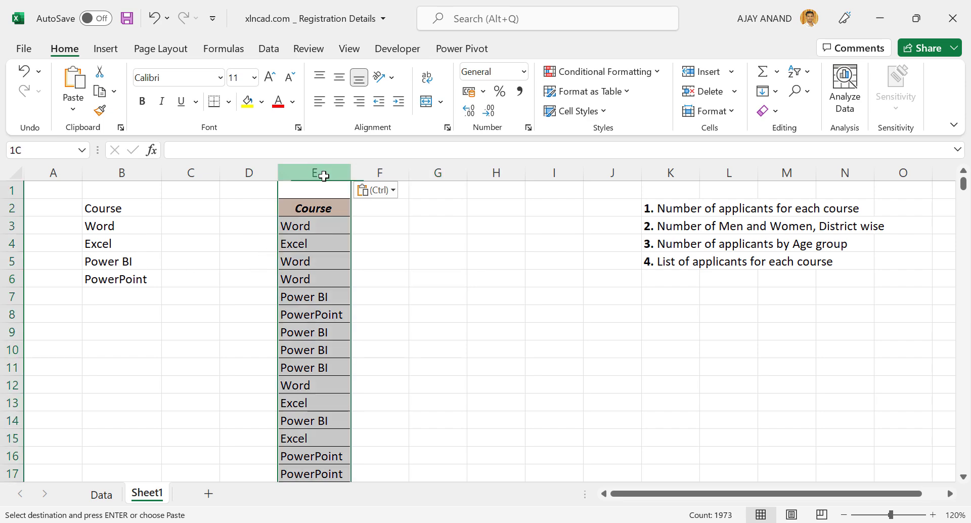
{"action": "left_click", "coordinate": [269, 50]}
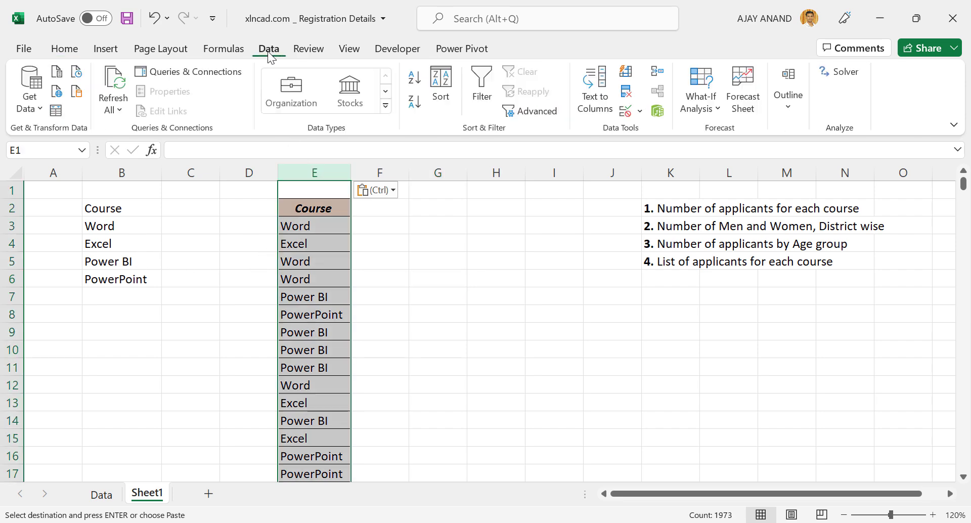
{"action": "left_click", "coordinate": [627, 93]}
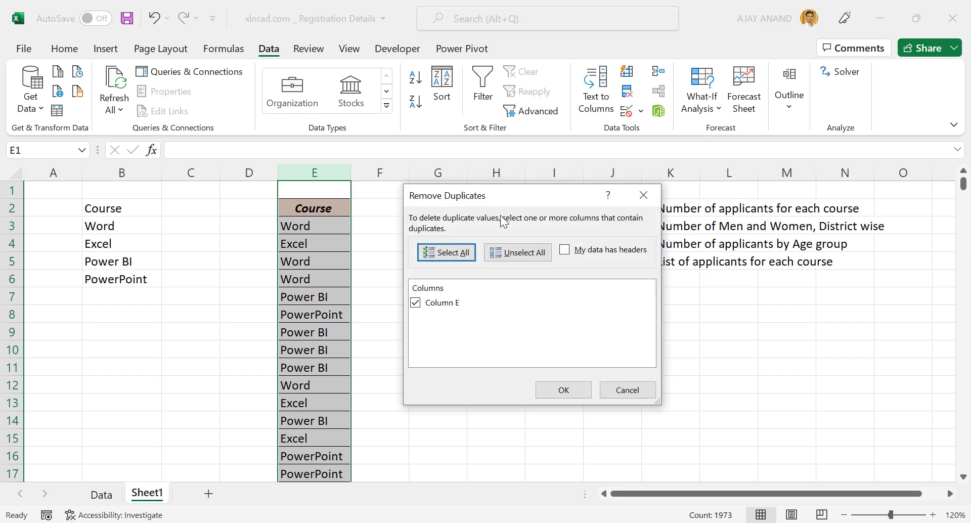
{"action": "left_click", "coordinate": [545, 390]}
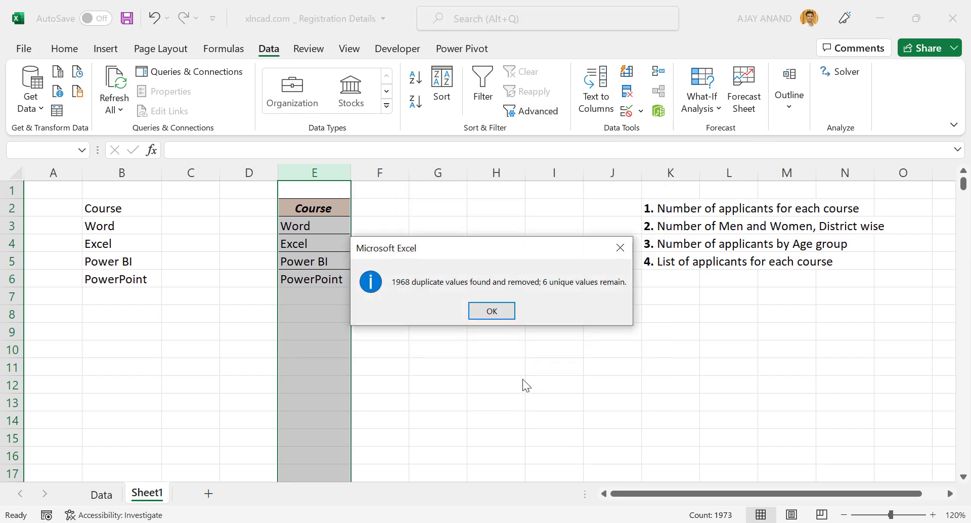
{"action": "left_click", "coordinate": [491, 310]}
{"action": "left_click", "coordinate": [439, 275]}
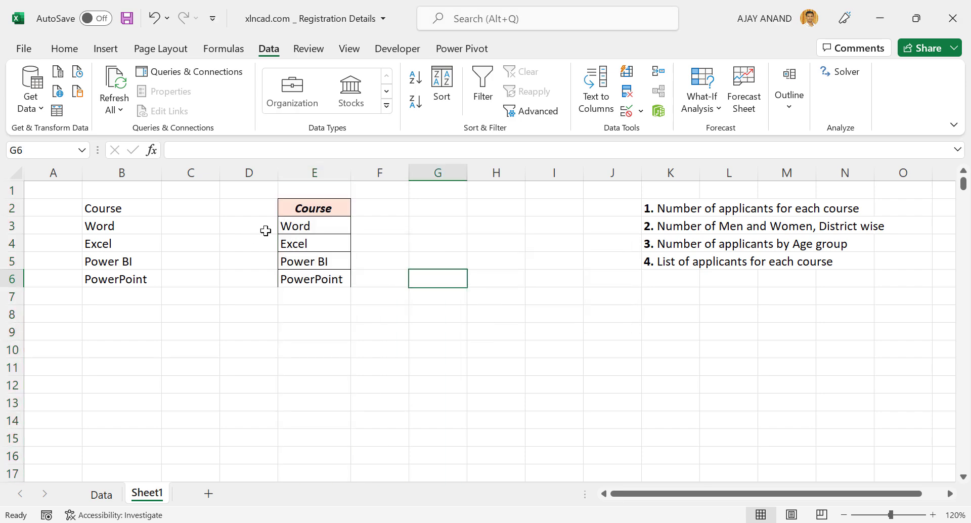
{"action": "left_click", "coordinate": [125, 226]}
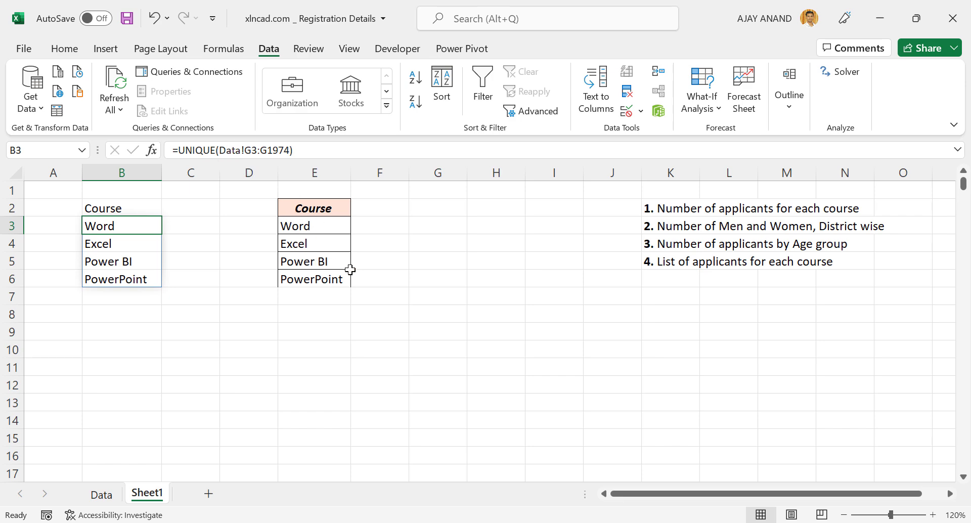
Clear all contents and formatting from the pasted Course list in E1:E6 of Sheet1
{"action": "left_click_drag", "start_coordinate": [315, 190], "coordinate": [314, 278]}
{"action": "left_click", "coordinate": [64, 48]}
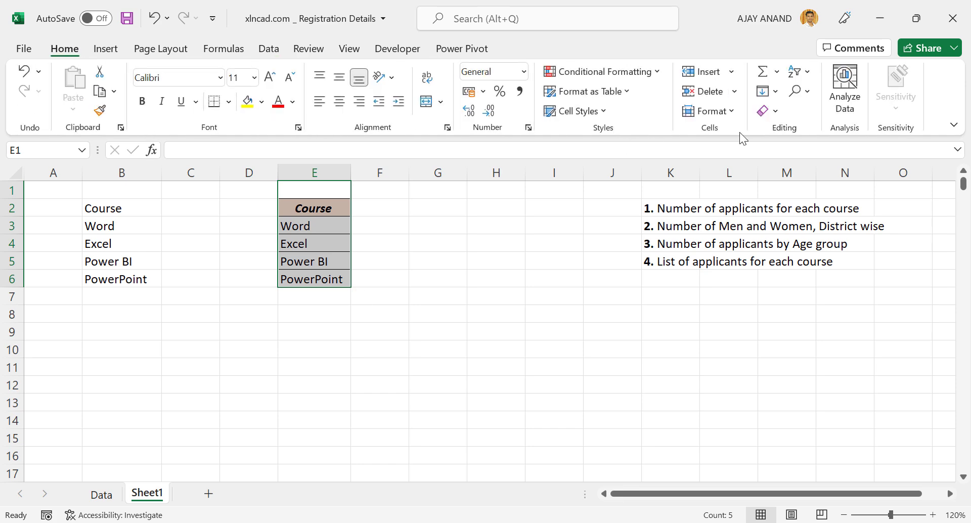
{"action": "left_click", "coordinate": [775, 112]}
{"action": "left_click", "coordinate": [798, 132]}
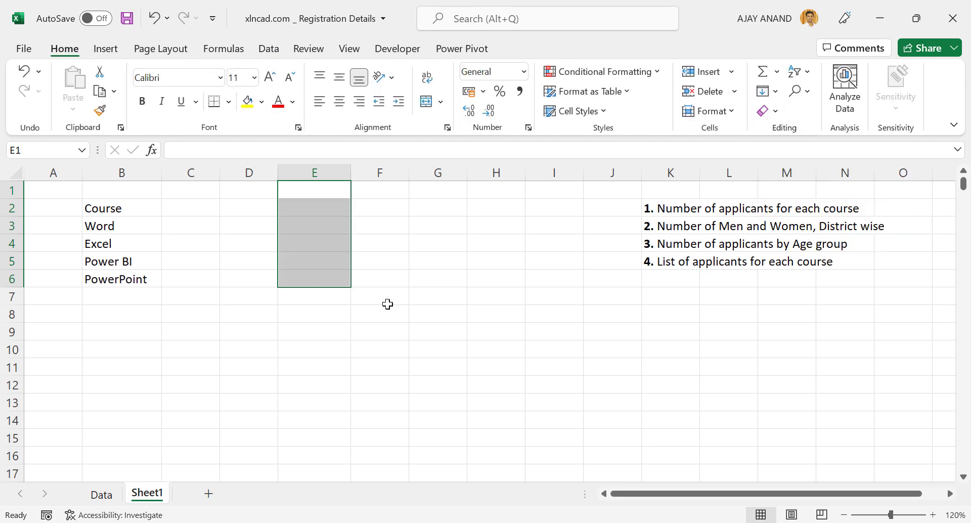
{"action": "left_click", "coordinate": [367, 316]}
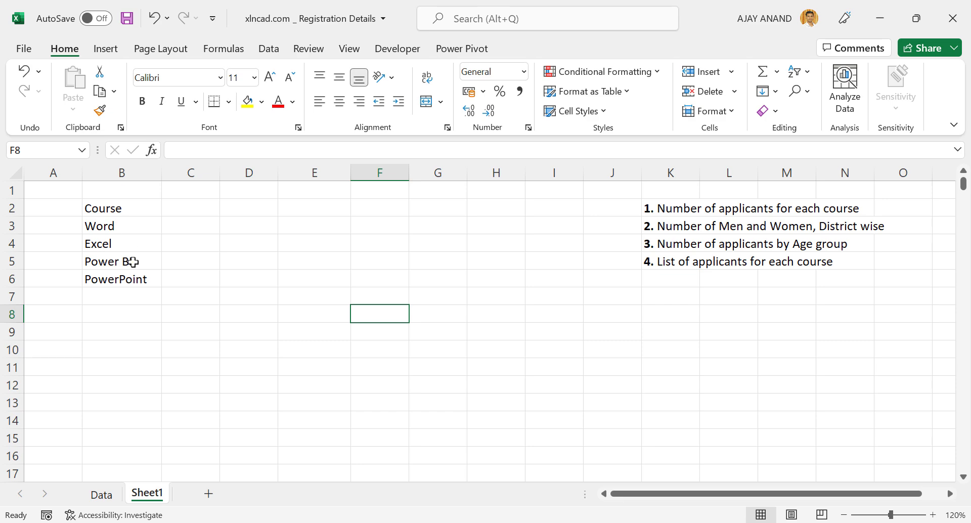
Enter the header Count in cell C2 and apply all borders to the table range B2:C6
{"action": "left_click", "coordinate": [184, 207]}
{"action": "type", "text": "Count"}
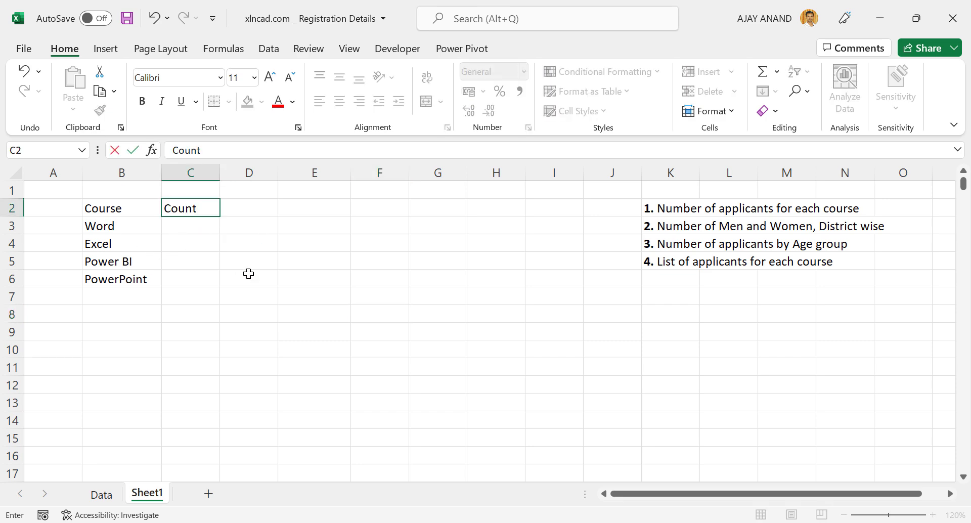
{"action": "key", "text": "Return"}
{"action": "left_click_drag", "start_coordinate": [128, 207], "coordinate": [188, 273]}
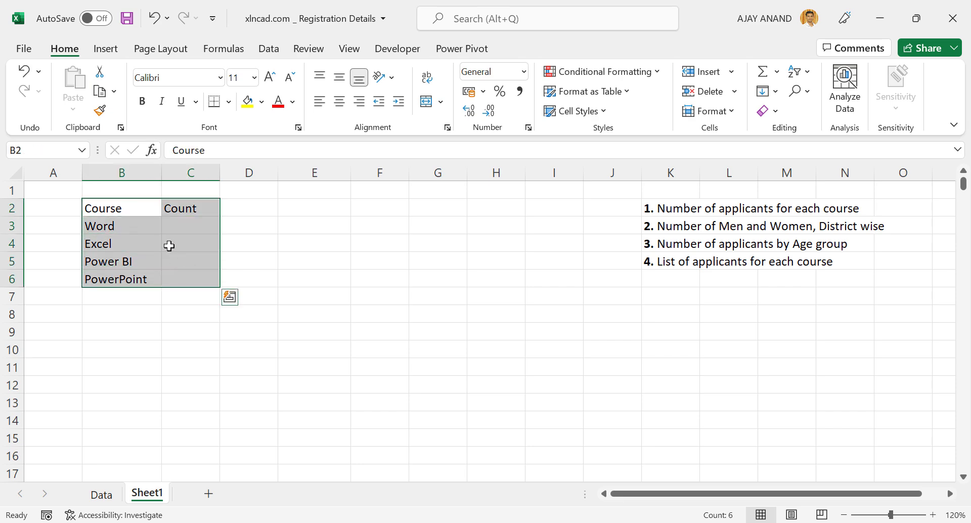
{"action": "left_click", "coordinate": [227, 102]}
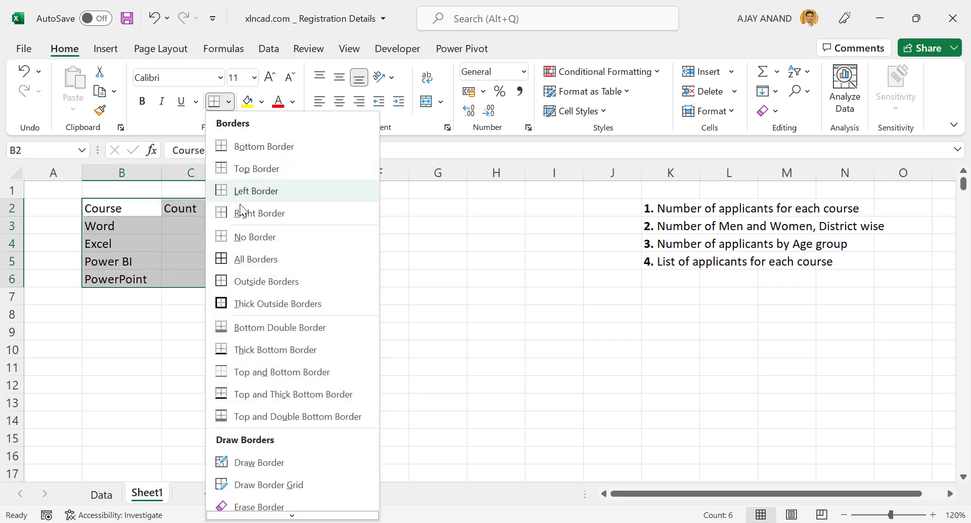
{"action": "left_click", "coordinate": [238, 260]}
Format the Course and Count headers in B2:C2 with a light gold fill, bold italic text and centred alignment
{"action": "left_click_drag", "start_coordinate": [104, 207], "coordinate": [180, 209]}
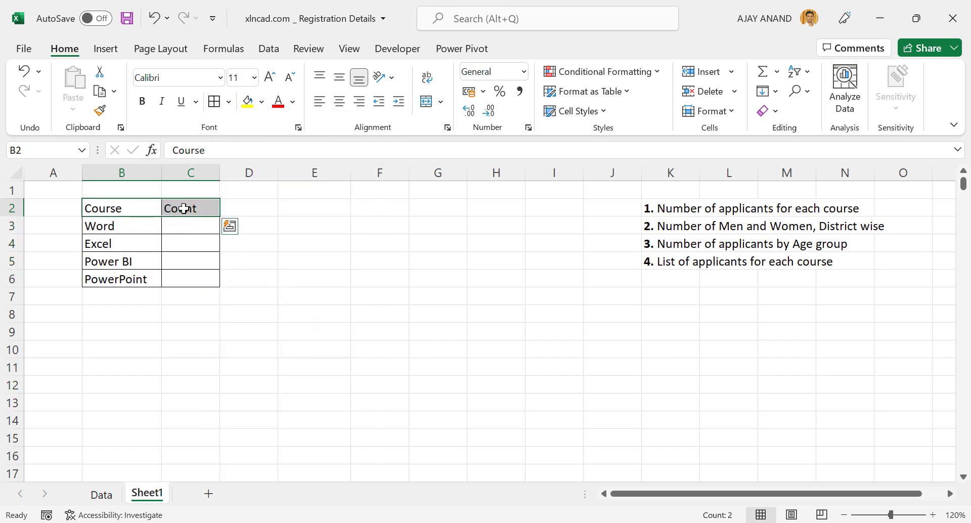
{"action": "left_click", "coordinate": [261, 102]}
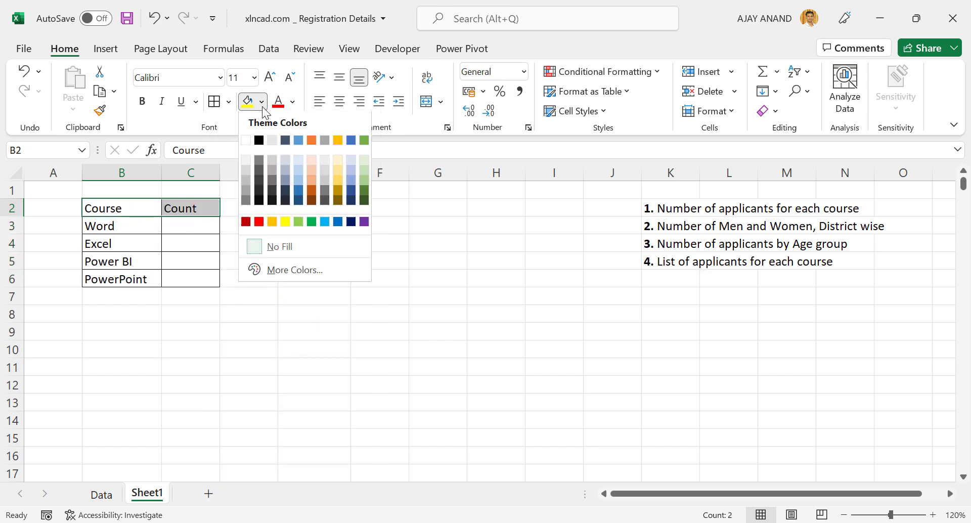
{"action": "left_click", "coordinate": [342, 163]}
{"action": "left_click", "coordinate": [146, 101]}
{"action": "left_click", "coordinate": [162, 102]}
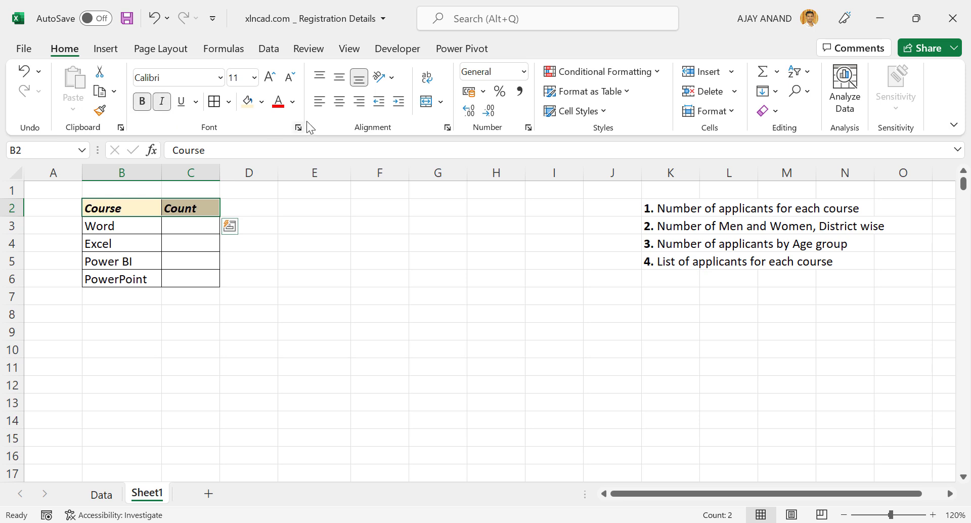
{"action": "left_click", "coordinate": [310, 242]}
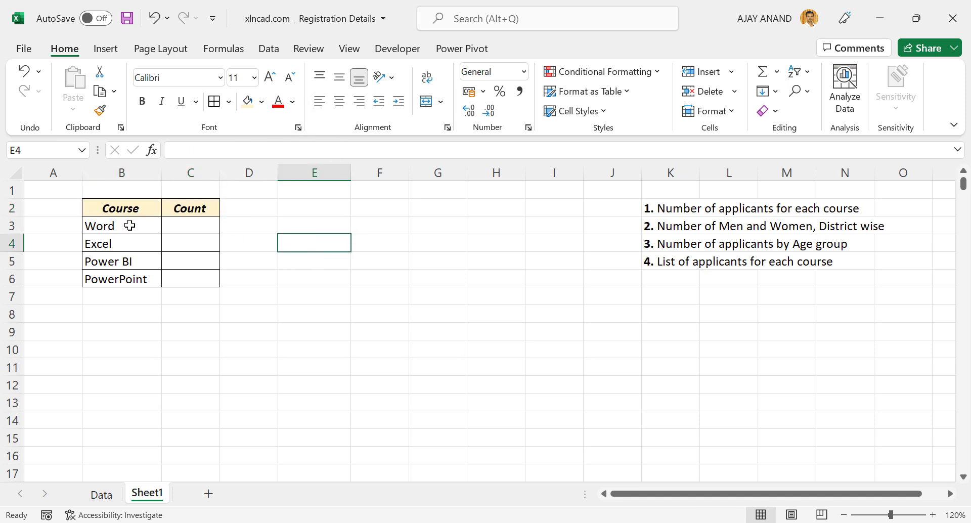
Count the applicants for the first course in C3 with =COUNTIF(Data!$G$3:$G$1974,Sheet1!B3)
{"action": "left_click", "coordinate": [197, 226]}
{"action": "type", "text": "="}
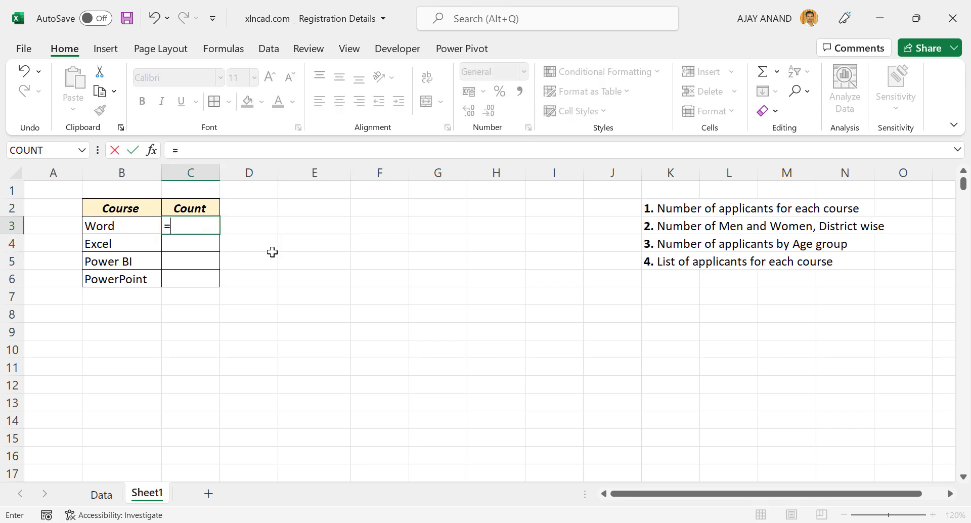
{"action": "type", "text": "COUNTIF"}
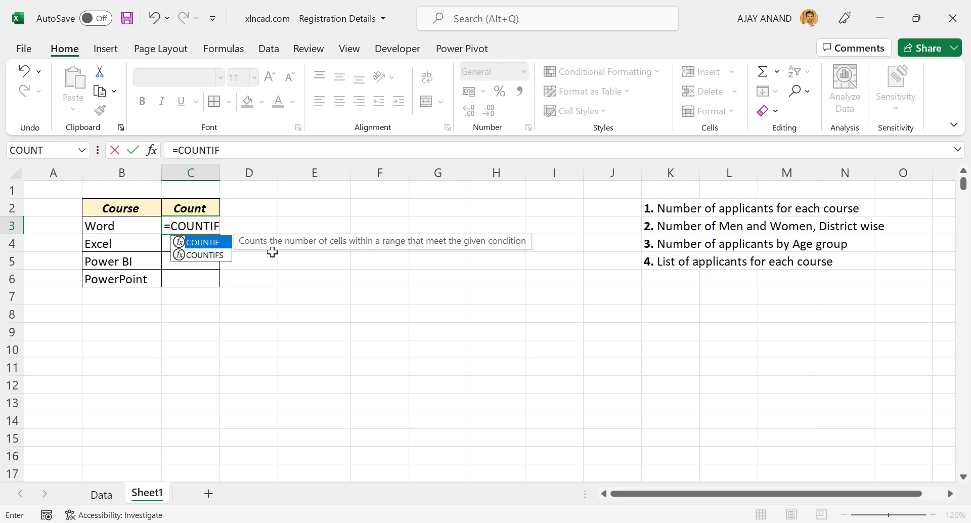
{"action": "type", "text": "("}
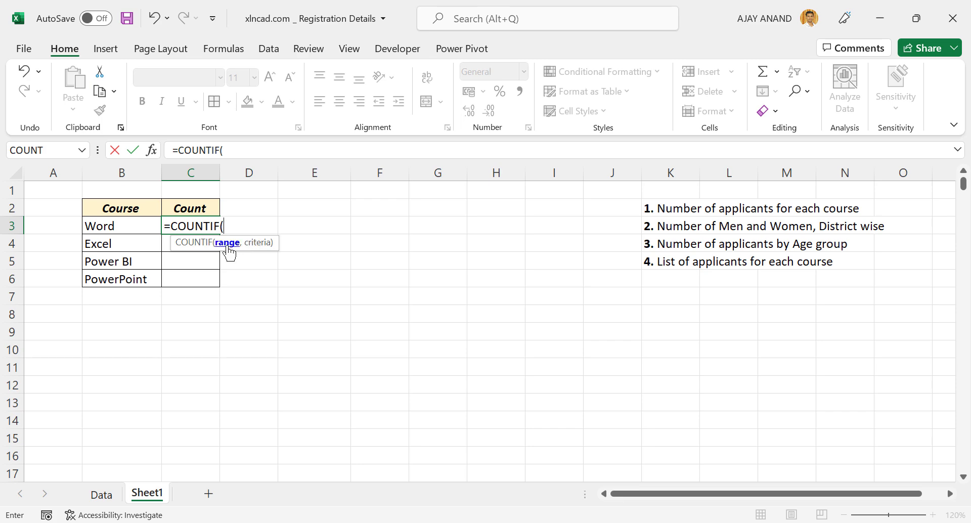
{"action": "left_click", "coordinate": [101, 494]}
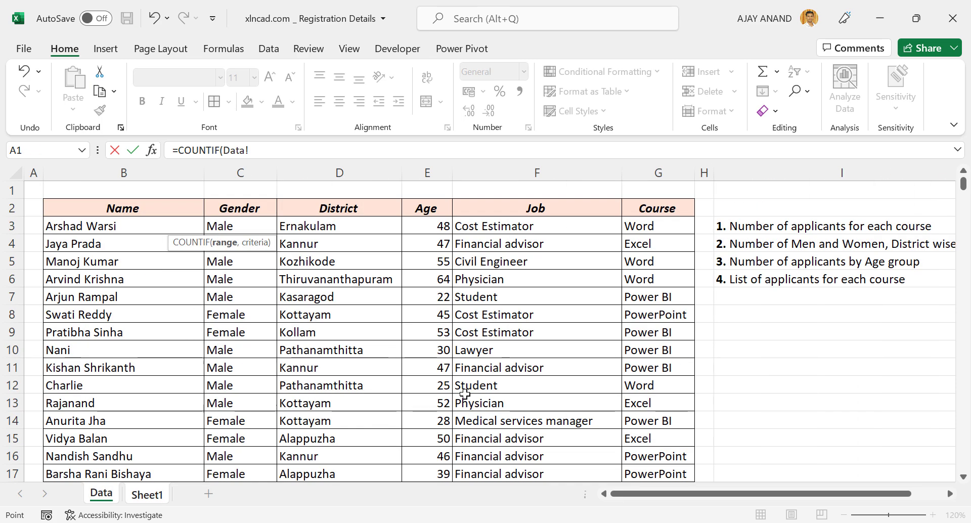
{"action": "left_click", "coordinate": [655, 227]}
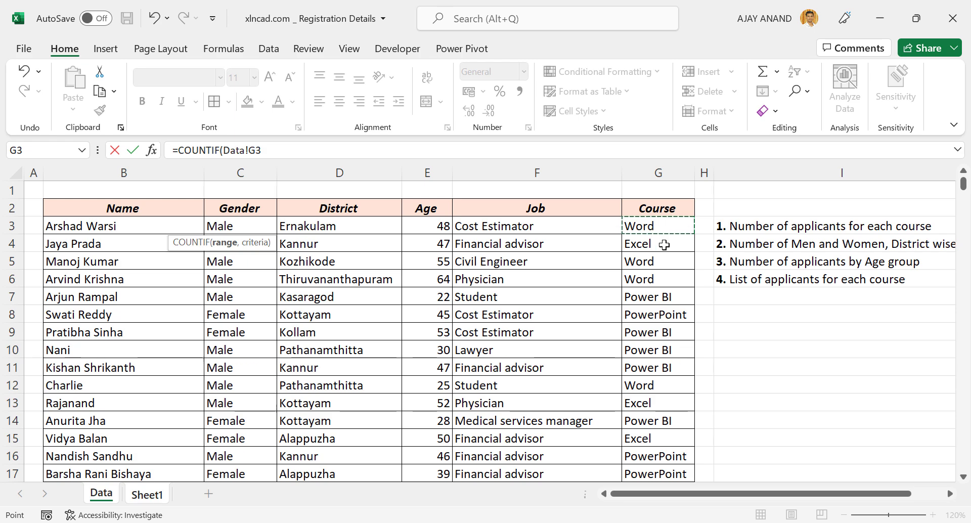
{"action": "key", "text": "ctrl+shift+Down"}
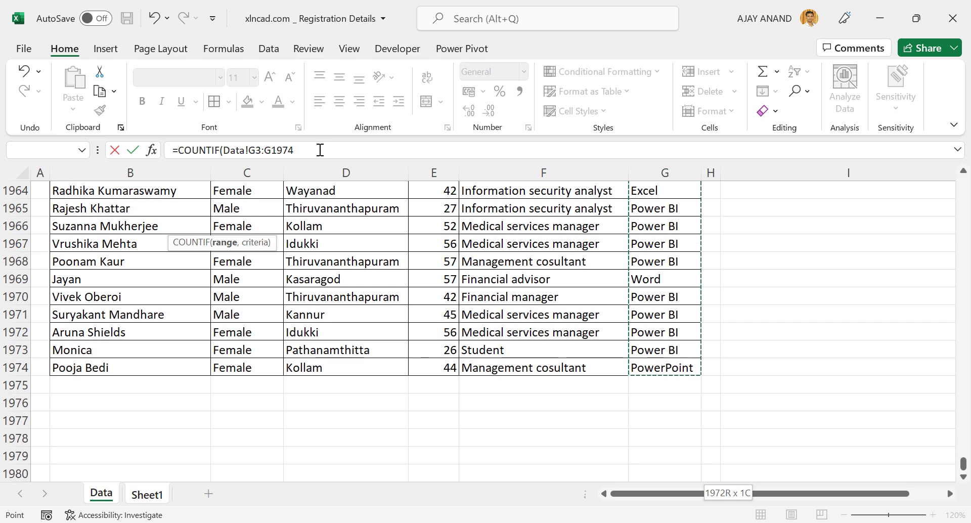
{"action": "key", "text": "F4"}
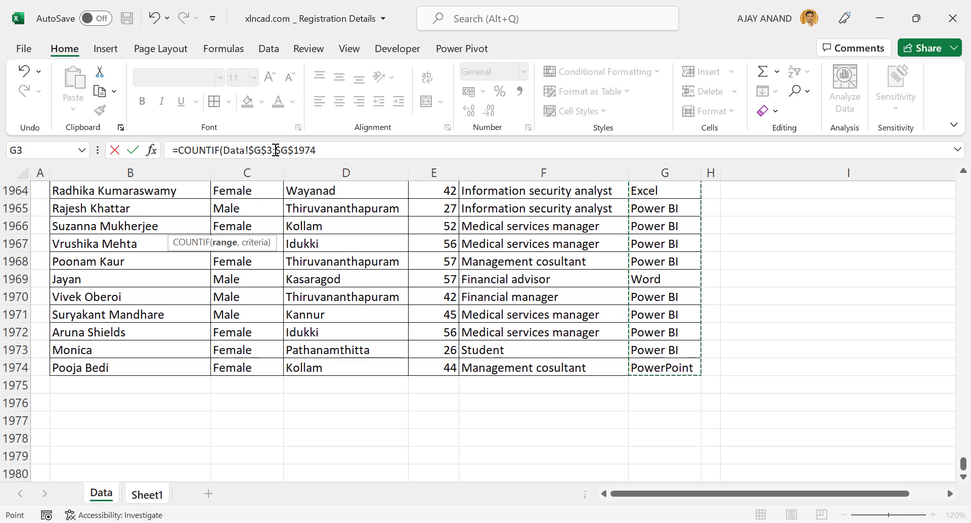
{"action": "type", "text": ","}
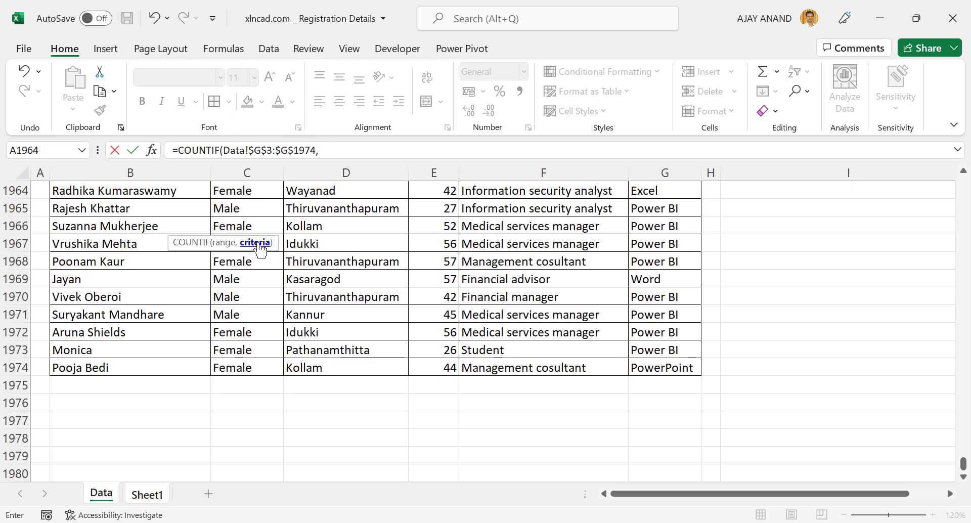
{"action": "left_click", "coordinate": [143, 494]}
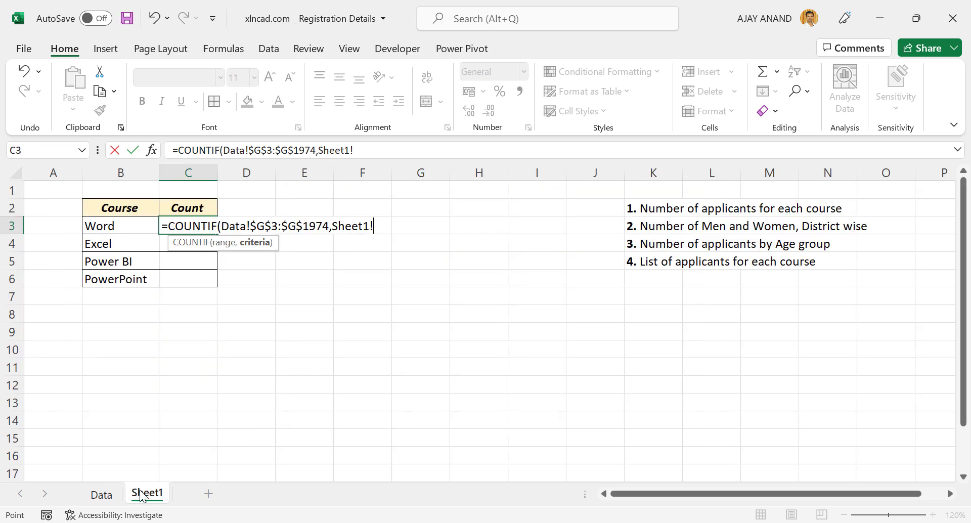
{"action": "left_click", "coordinate": [120, 226]}
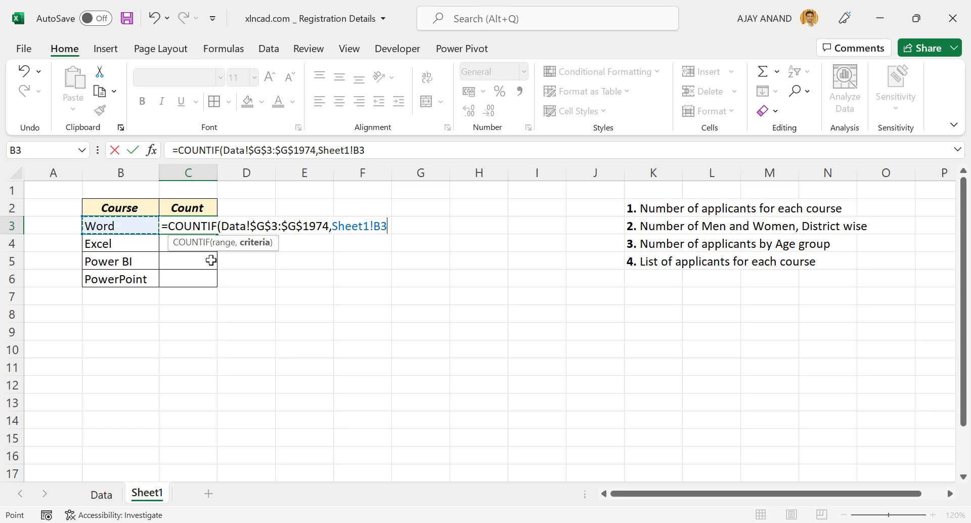
{"action": "type", "text": ")"}
{"action": "key", "text": "Return"}
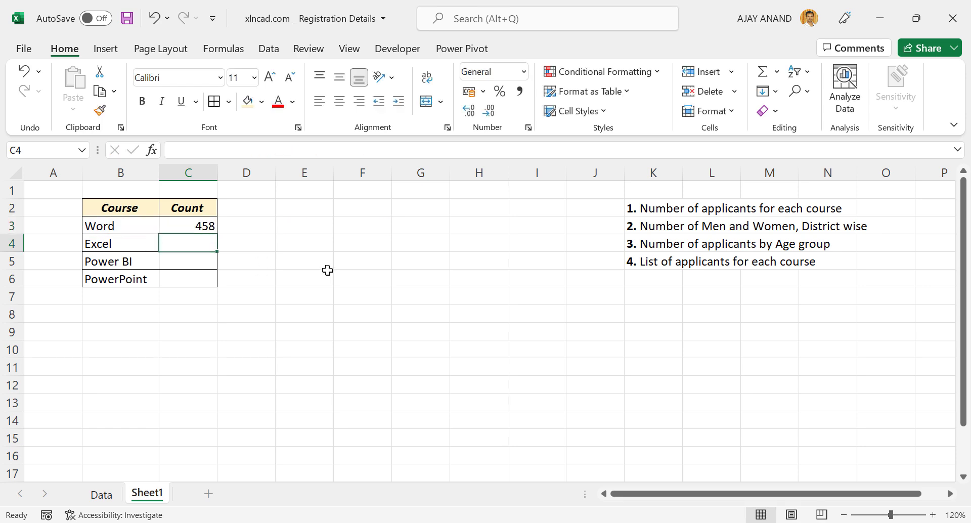
Fill the COUNTIF formula from C3 down to C6 and check the copied formulas in C4 and C6
{"action": "left_click", "coordinate": [199, 225]}
{"action": "left_click_drag", "start_coordinate": [218, 233], "coordinate": [219, 279]}
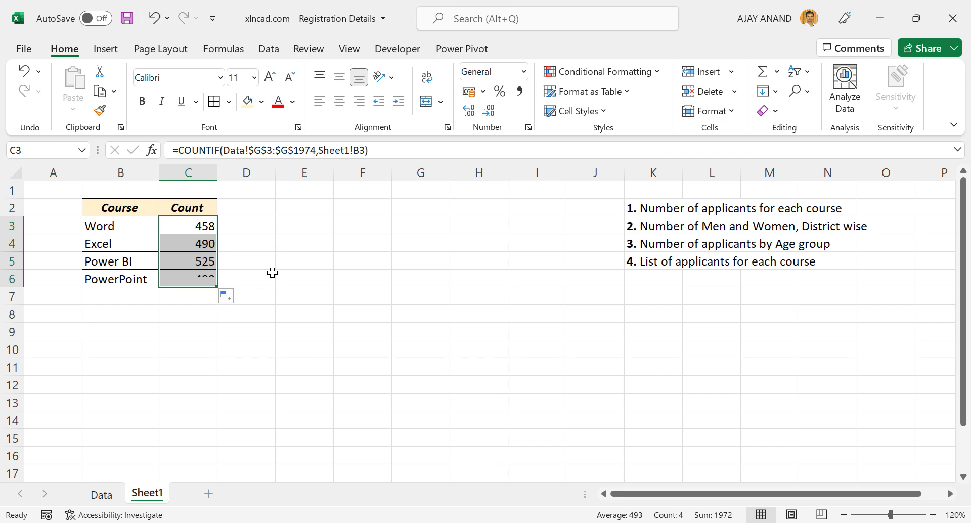
{"action": "left_click", "coordinate": [134, 247]}
{"action": "left_click", "coordinate": [188, 244]}
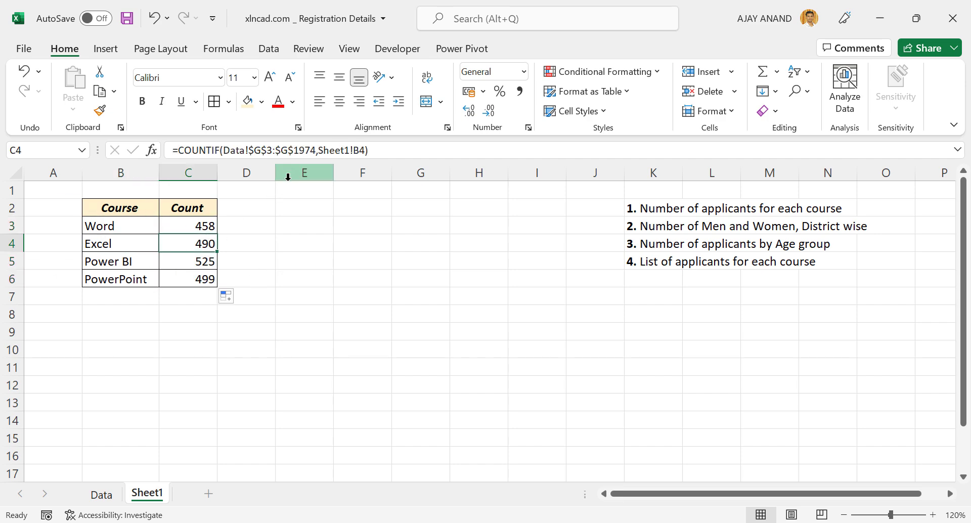
{"action": "left_click", "coordinate": [207, 279]}
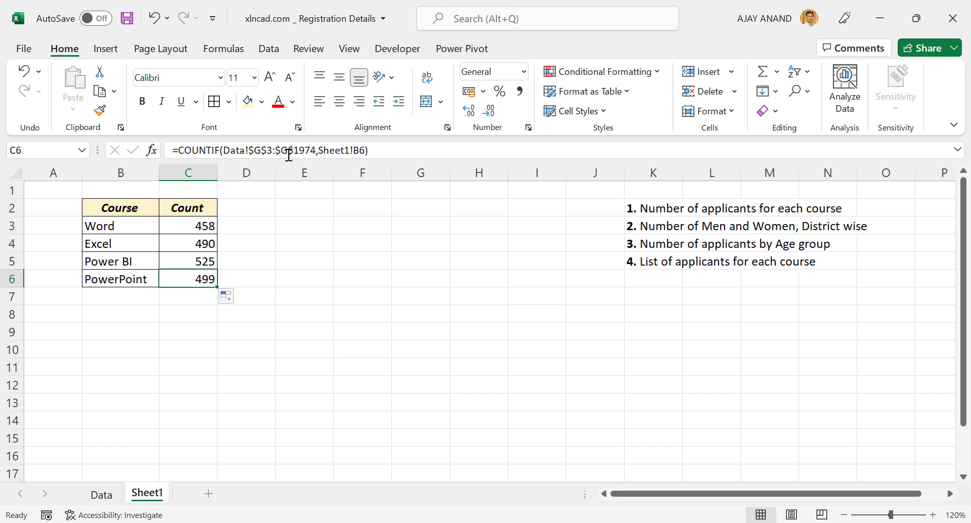
Total the course counts in C7 with =SUM(C3:C6) and make the total bold
{"action": "left_click", "coordinate": [201, 293]}
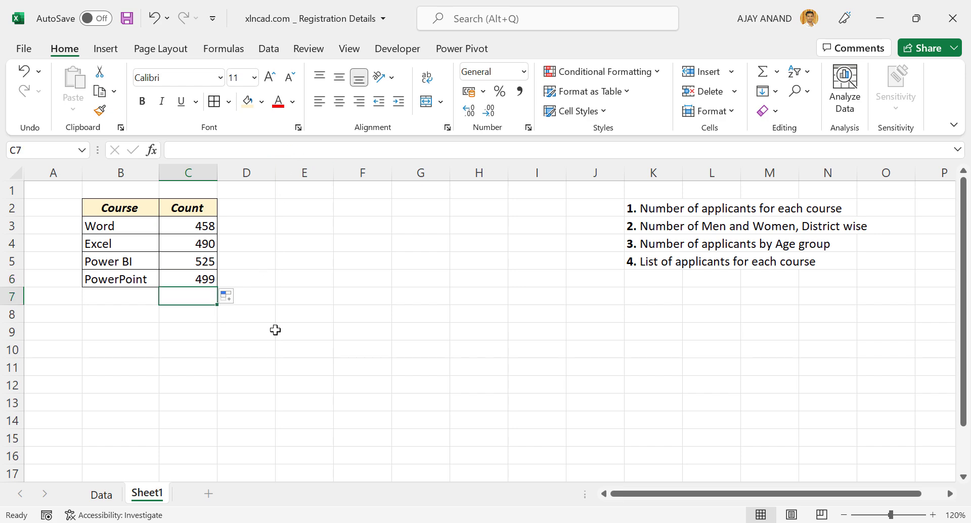
{"action": "key", "text": "alt+equal"}
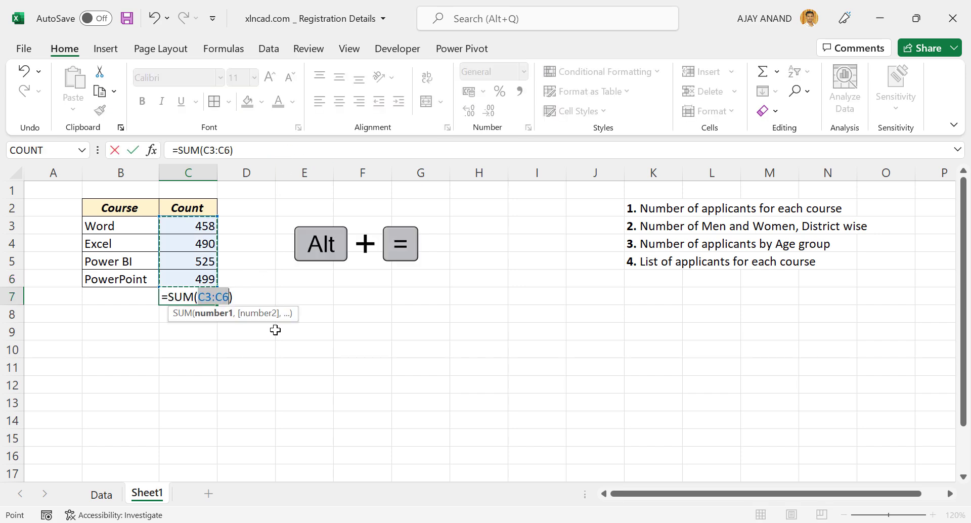
{"action": "key", "text": "Return"}
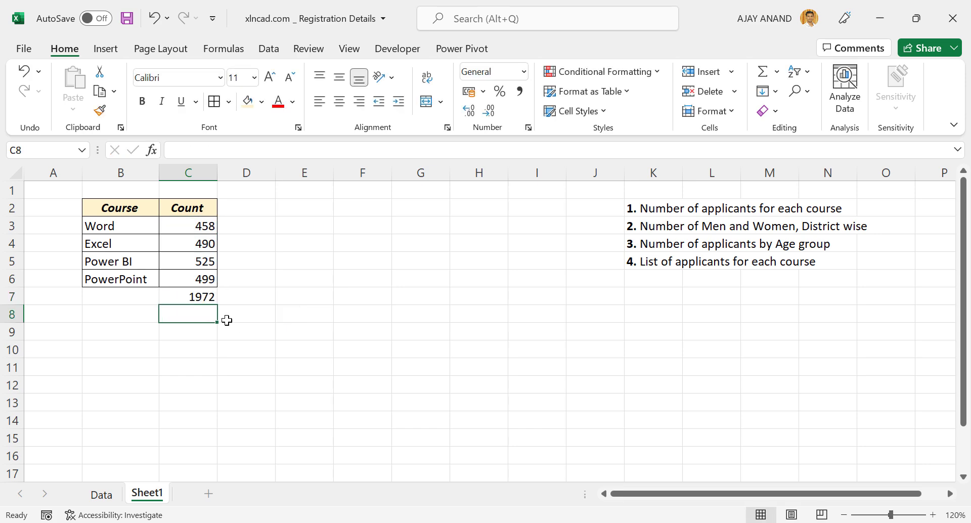
{"action": "left_click", "coordinate": [190, 297]}
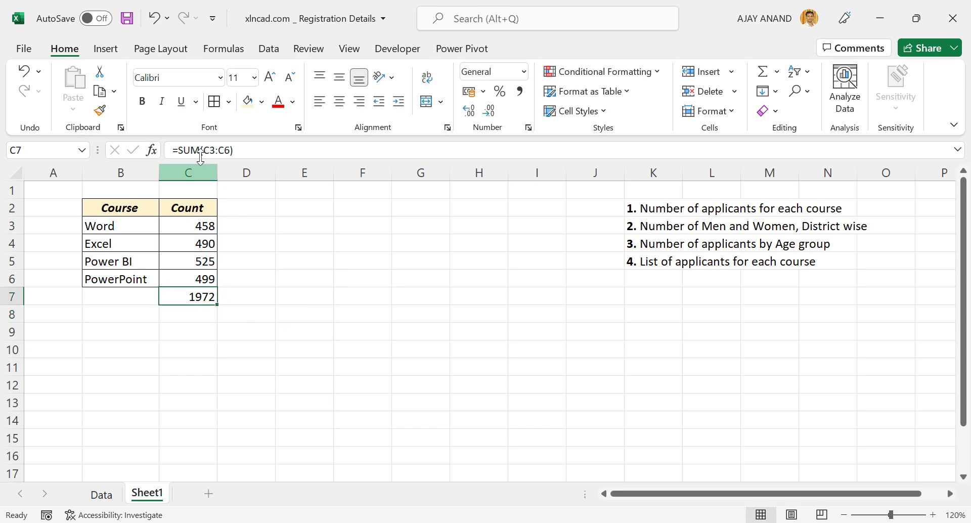
{"action": "left_click", "coordinate": [143, 102]}
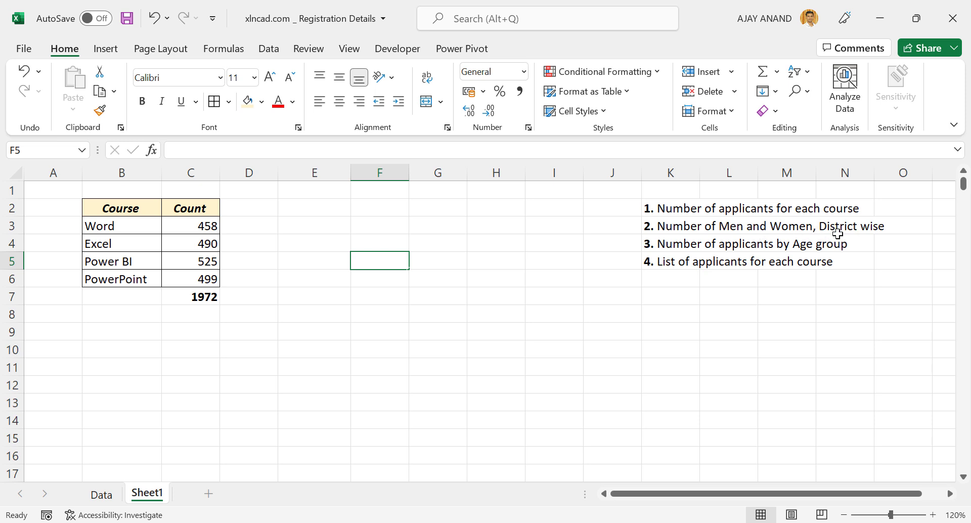
Enter the header District in cell F2 of Sheet1
{"action": "left_click", "coordinate": [377, 210]}
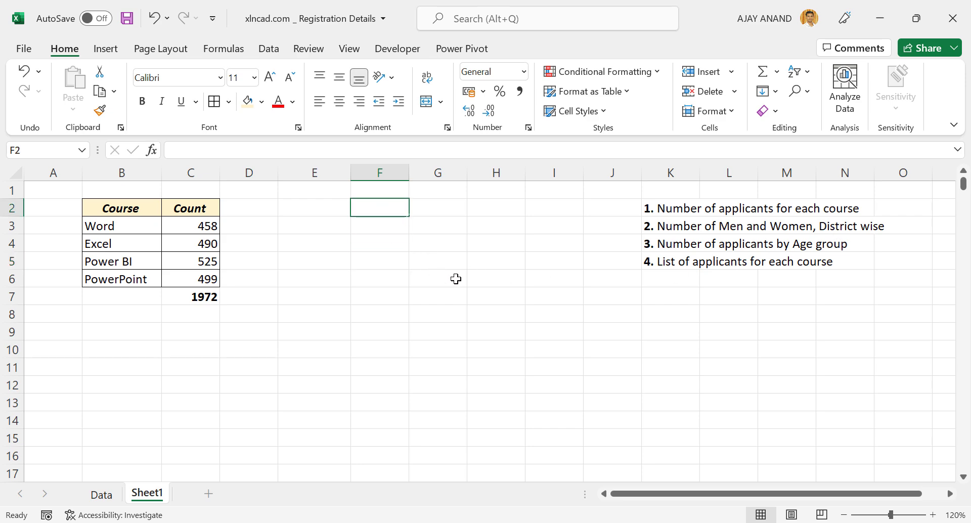
{"action": "type", "text": "District"}
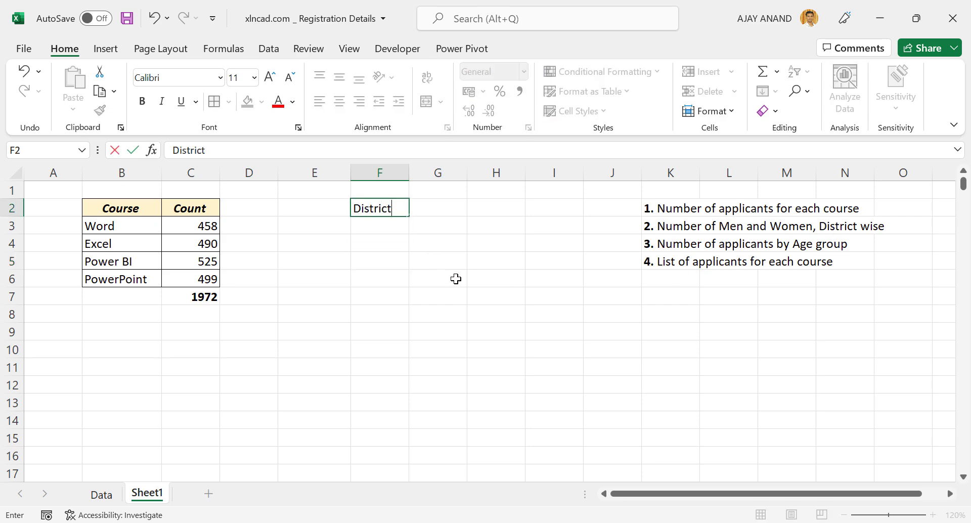
{"action": "key", "text": "Return"}
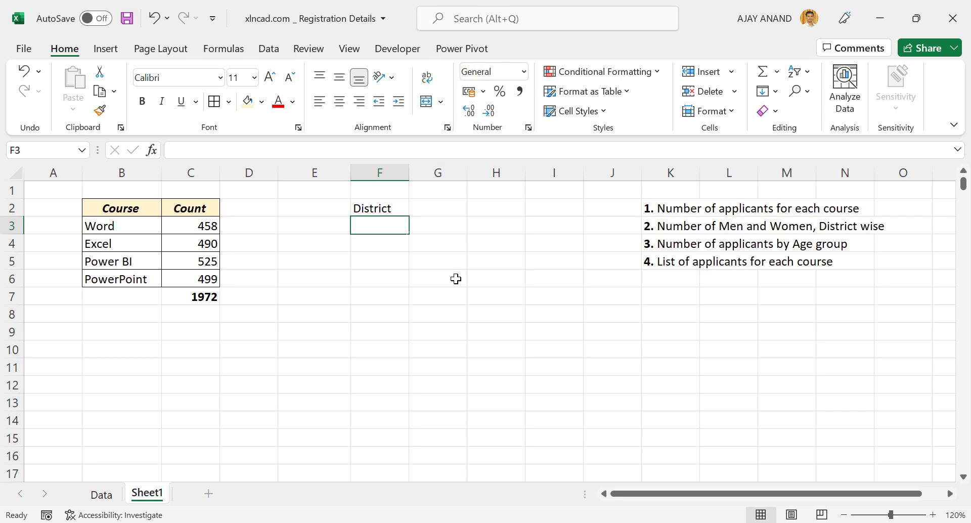
List the unique districts in F3 of Sheet1 with =UNIQUE(Data!D3:D1974)
{"action": "type", "text": "="}
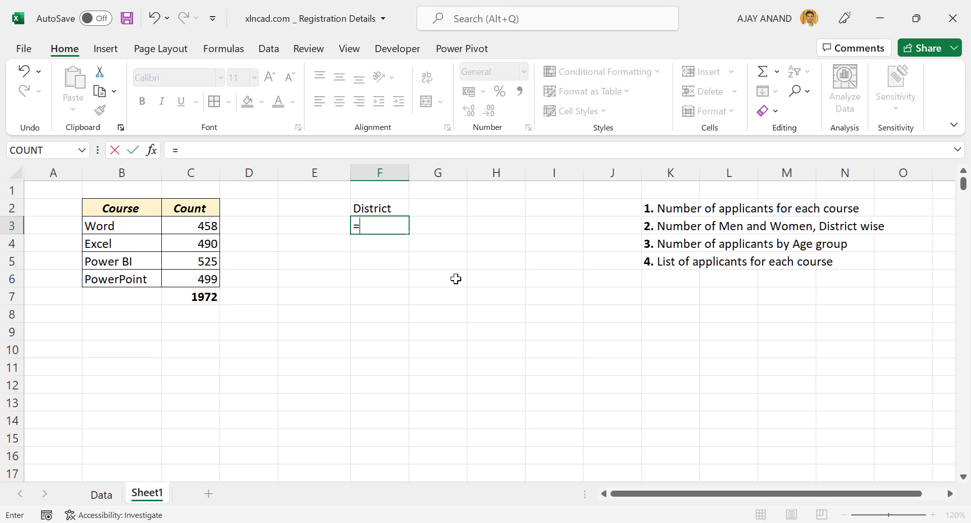
{"action": "type", "text": "UNIQUE"}
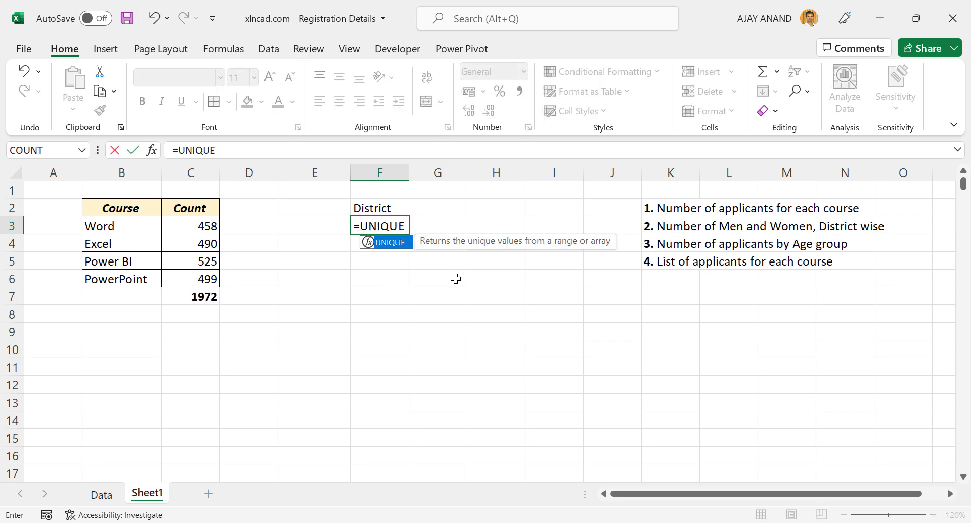
{"action": "type", "text": "("}
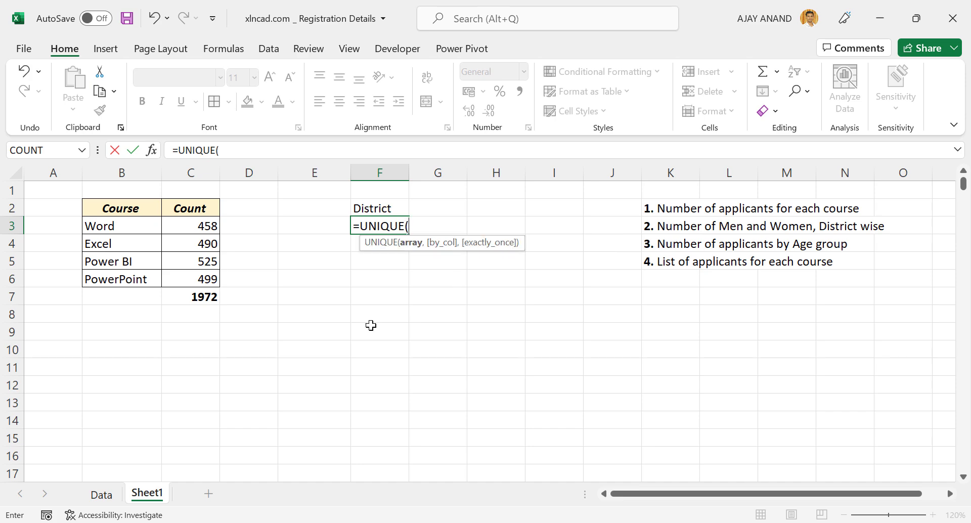
{"action": "left_click", "coordinate": [104, 494]}
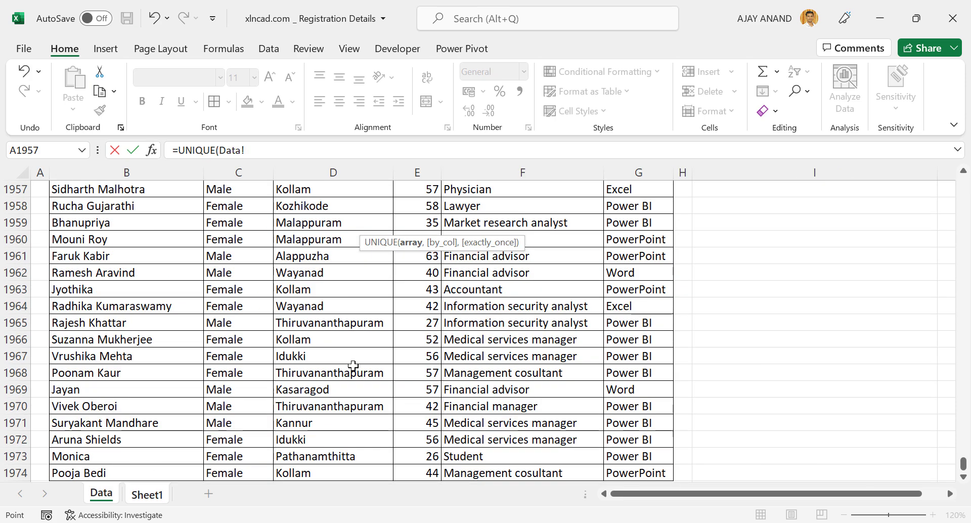
{"action": "left_click_drag", "start_coordinate": [963, 462], "coordinate": [959, 172]}
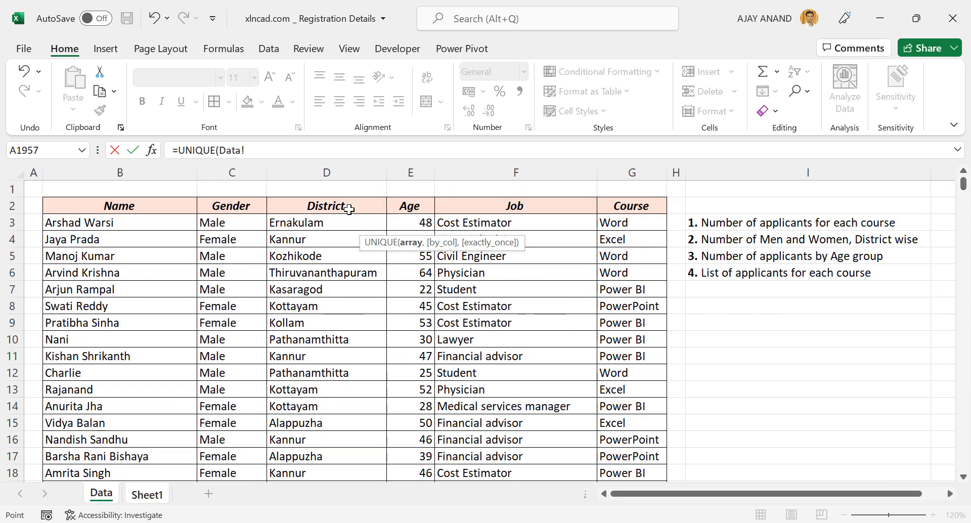
{"action": "scroll", "coordinate": [308, 344], "scroll_direction": "down", "scroll_amount": 3}
{"action": "scroll", "coordinate": [312, 359], "scroll_direction": "up", "scroll_amount": 3}
{"action": "left_click", "coordinate": [312, 223]}
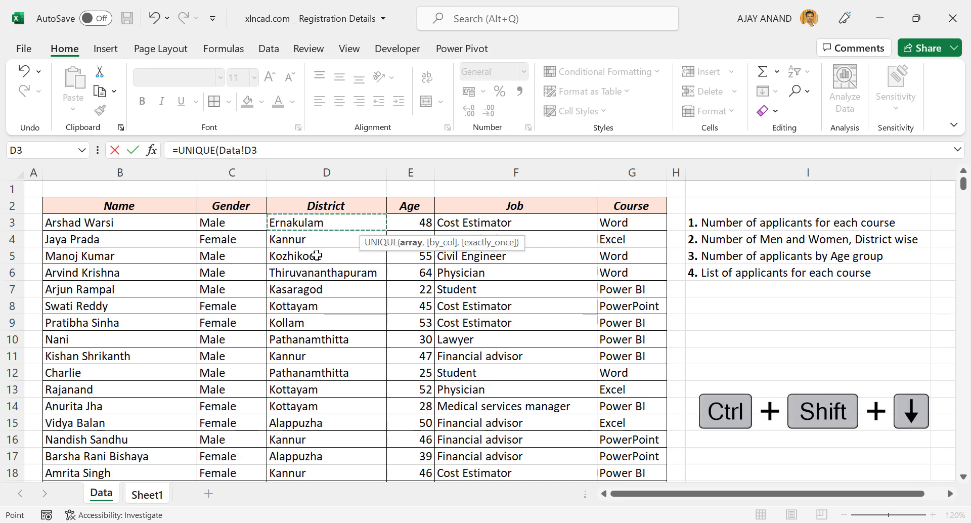
{"action": "key", "text": "ctrl+shift+Down"}
{"action": "scroll", "coordinate": [327, 272], "scroll_direction": "down", "scroll_amount": 2}
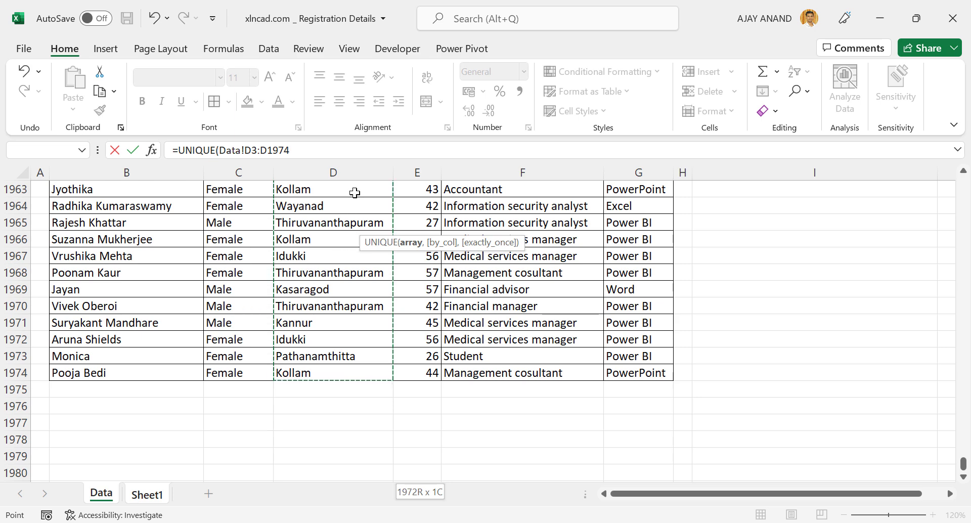
{"action": "type", "text": ")"}
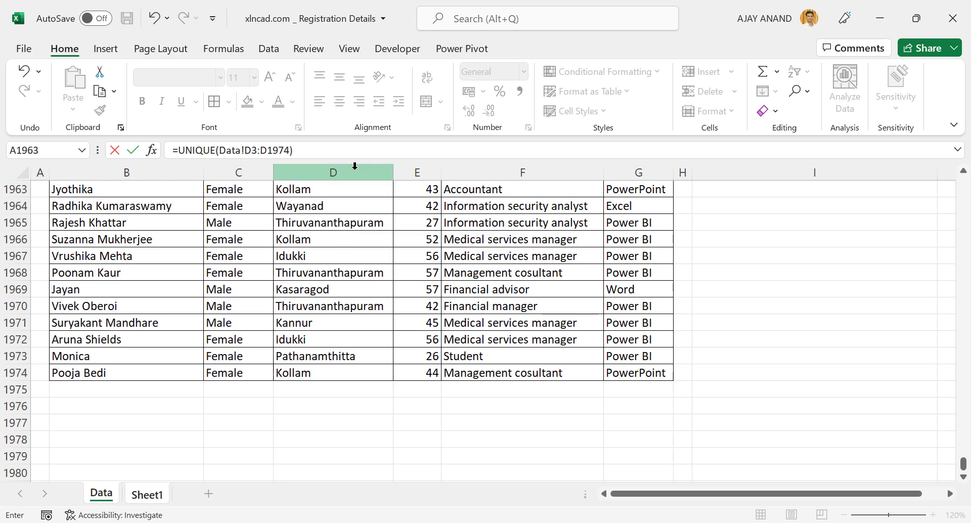
{"action": "key", "text": "Return"}
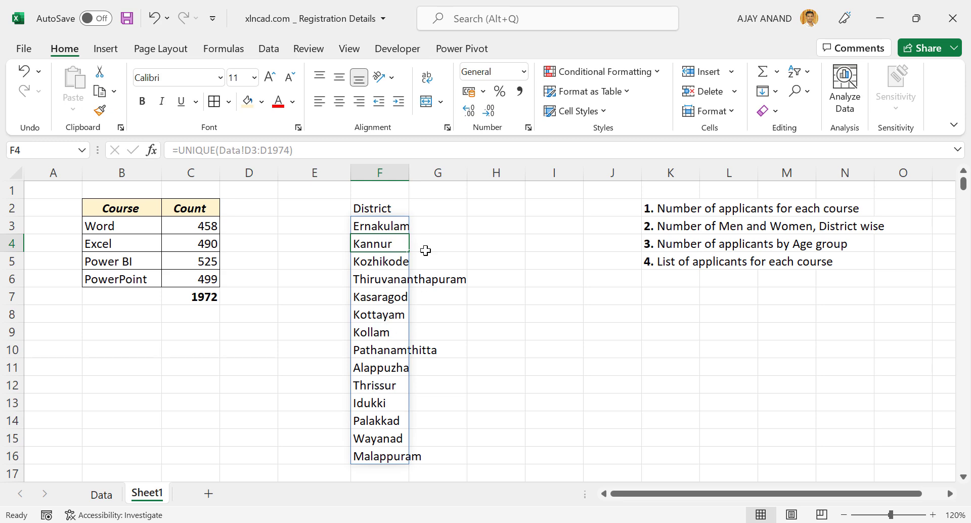
Widen column F to fit the district names and narrow columns A, E and J together
{"action": "left_click_drag", "start_coordinate": [408, 172], "coordinate": [470, 179]}
{"action": "left_click", "coordinate": [661, 166]}
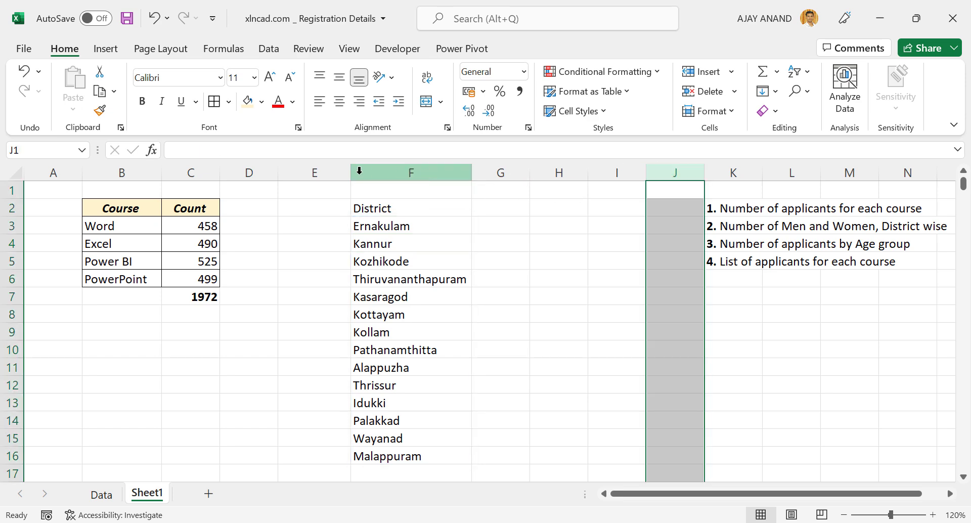
{"action": "left_click", "coordinate": [310, 172], "text": "ctrl"}
{"action": "left_click", "coordinate": [76, 171], "text": "ctrl"}
{"action": "left_click_drag", "start_coordinate": [81, 172], "coordinate": [46, 171]}
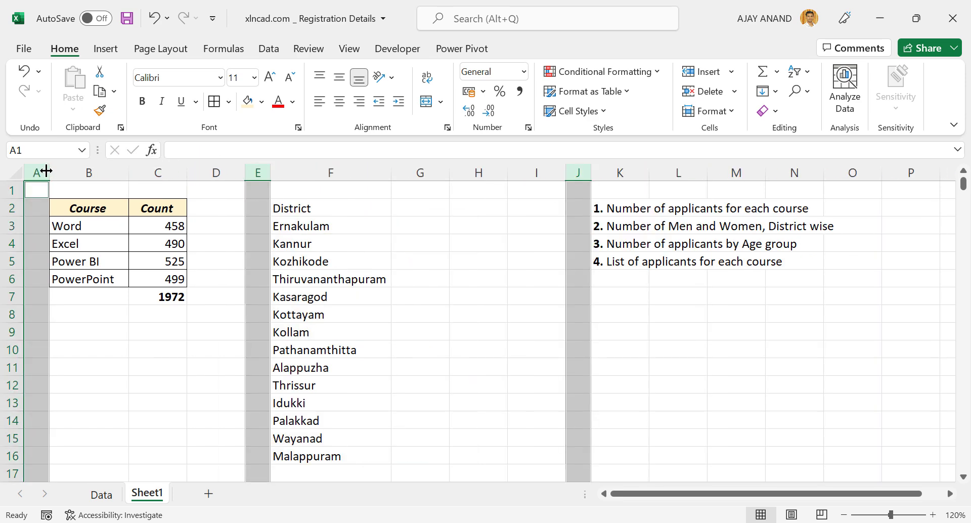
{"action": "left_click", "coordinate": [343, 224]}
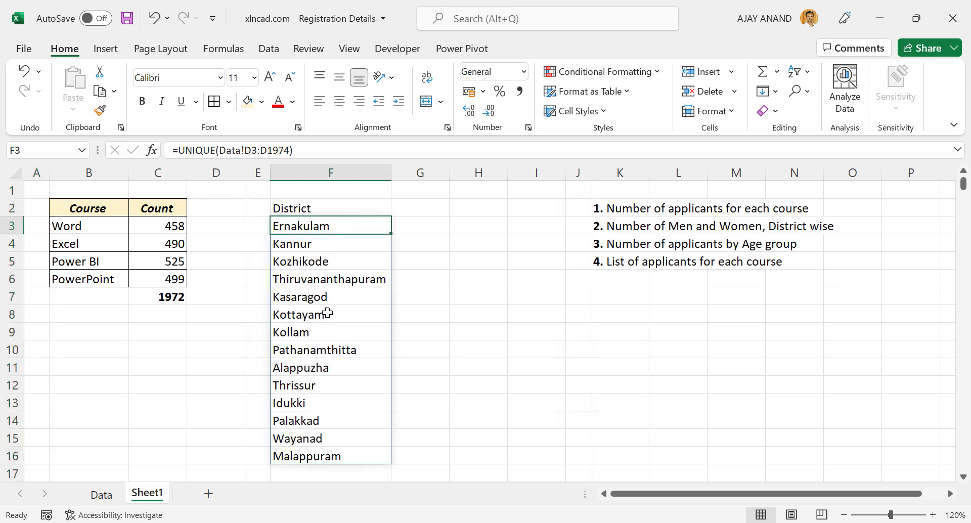
Enter the headers Male, Female and Total in cells G2, H2 and I2
{"action": "left_click", "coordinate": [418, 208]}
{"action": "type", "text": "Male"}
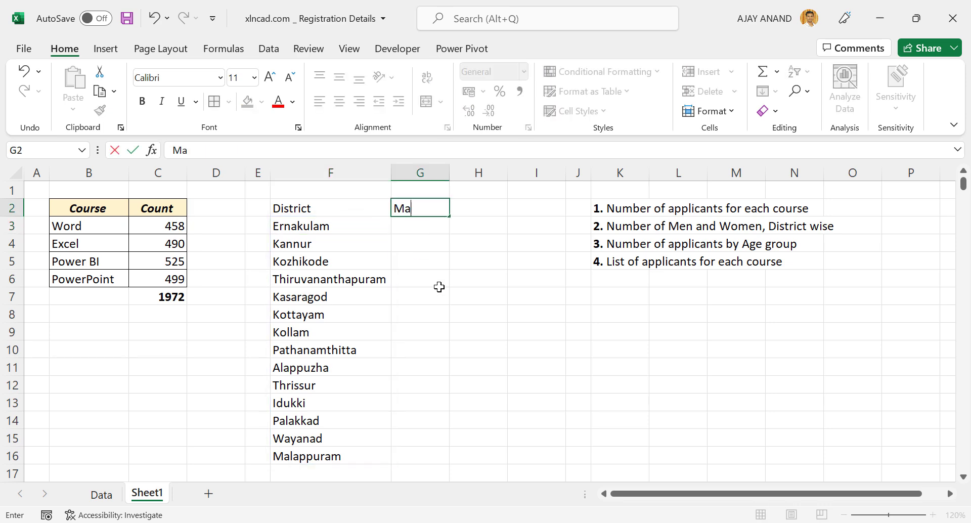
{"action": "key", "text": "Tab"}
{"action": "type", "text": "Female"}
{"action": "key", "text": "Tab"}
{"action": "type", "text": "Total"}
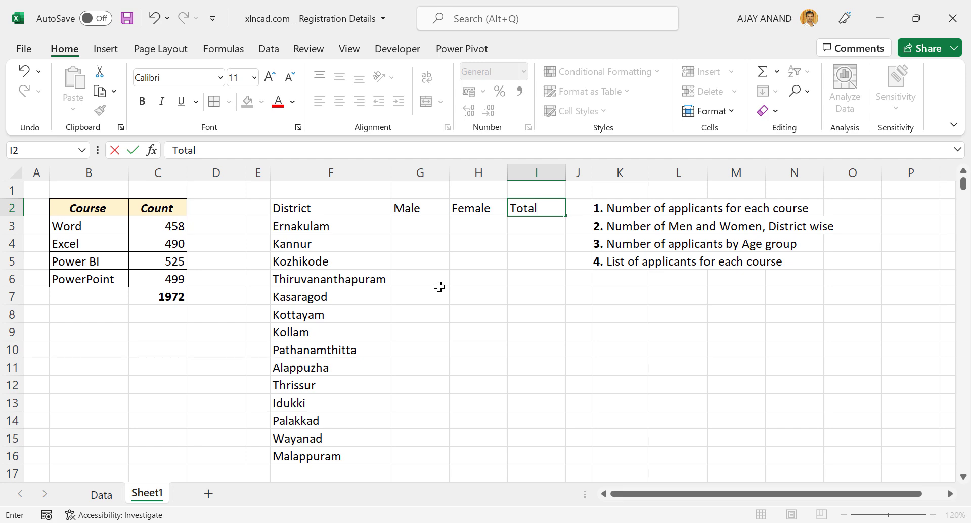
{"action": "key", "text": "Return"}
Apply all borders to F2:I16 and format the headers F2:I2 with light green fill, bold, italic and centred text
{"action": "left_click_drag", "start_coordinate": [361, 208], "coordinate": [509, 423]}
{"action": "left_click", "coordinate": [215, 101]}
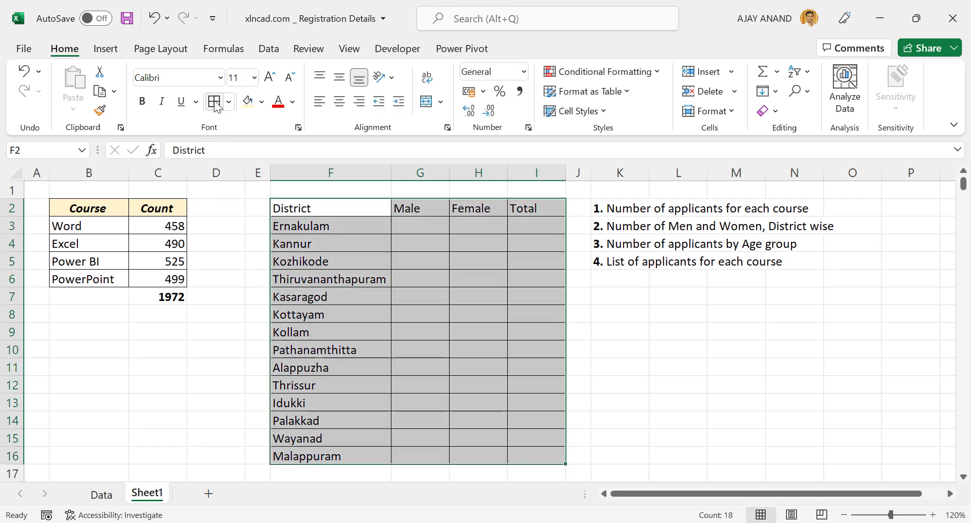
{"action": "left_click_drag", "start_coordinate": [339, 208], "coordinate": [520, 205]}
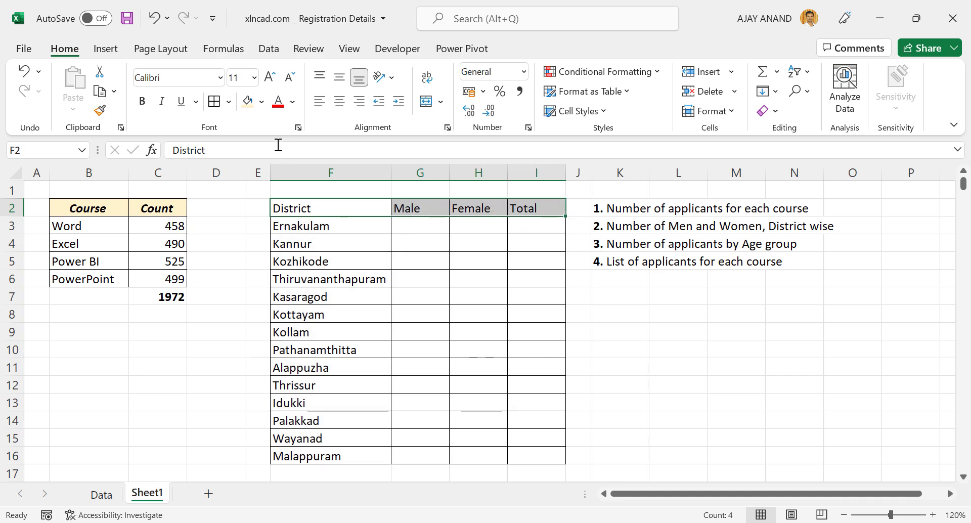
{"action": "left_click", "coordinate": [261, 101]}
{"action": "left_click", "coordinate": [364, 160]}
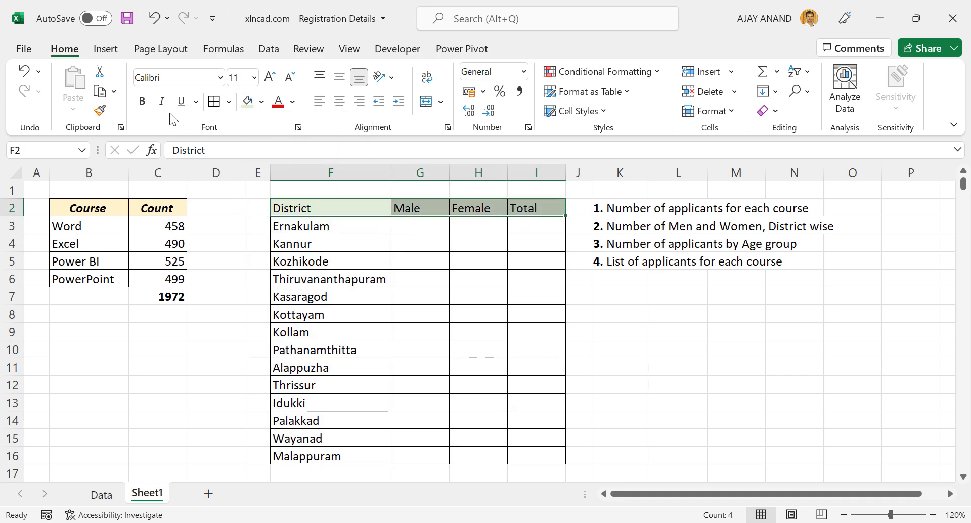
{"action": "left_click", "coordinate": [142, 101]}
{"action": "left_click", "coordinate": [162, 101]}
{"action": "left_click", "coordinate": [340, 102]}
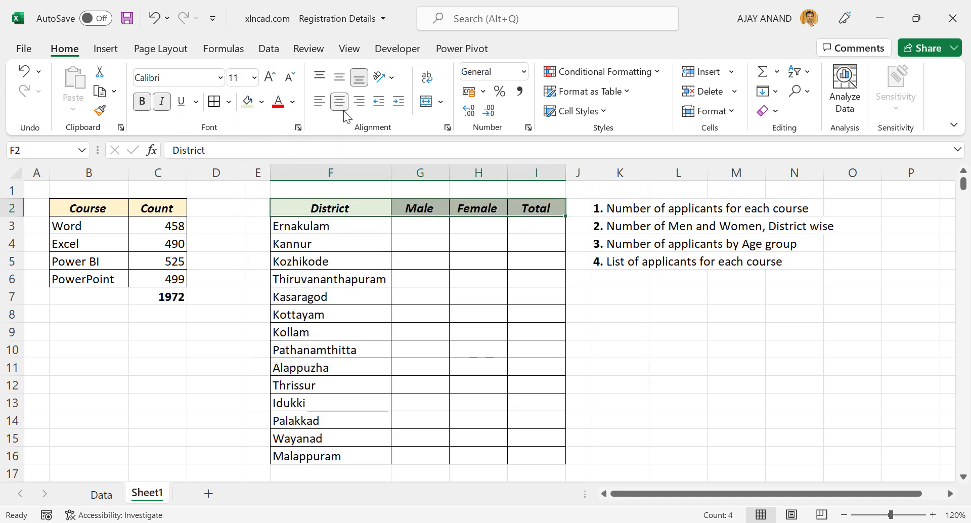
{"action": "left_click", "coordinate": [488, 290]}
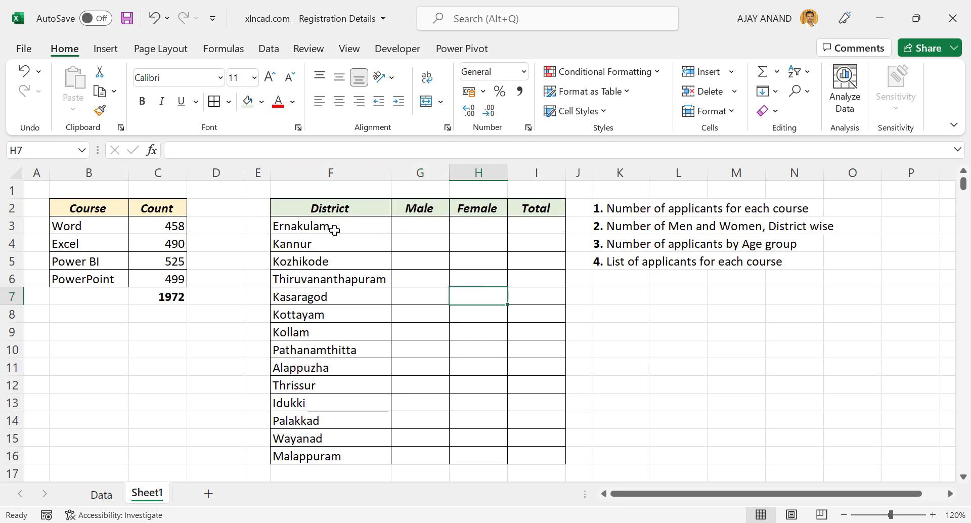
Begin a COUNTIFS formula in G3 with the absolute range Data!$D$3:$D$1974 as its first criteria range
{"action": "left_click", "coordinate": [403, 222]}
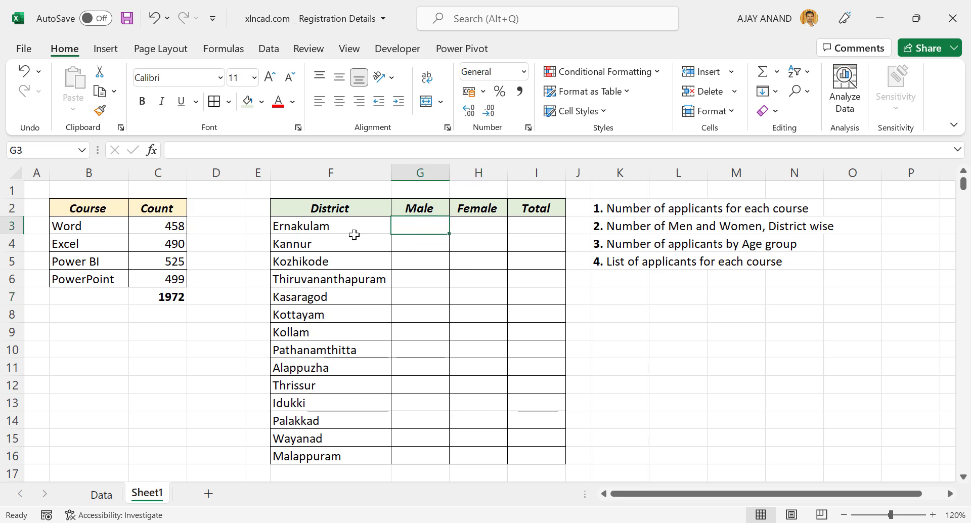
{"action": "left_click", "coordinate": [229, 150]}
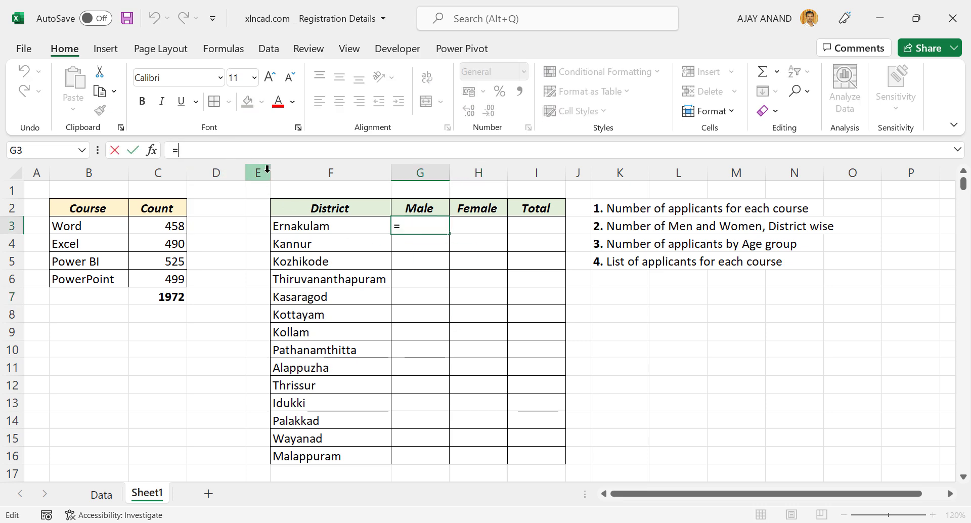
{"action": "type", "text": "=COUNTIFS"}
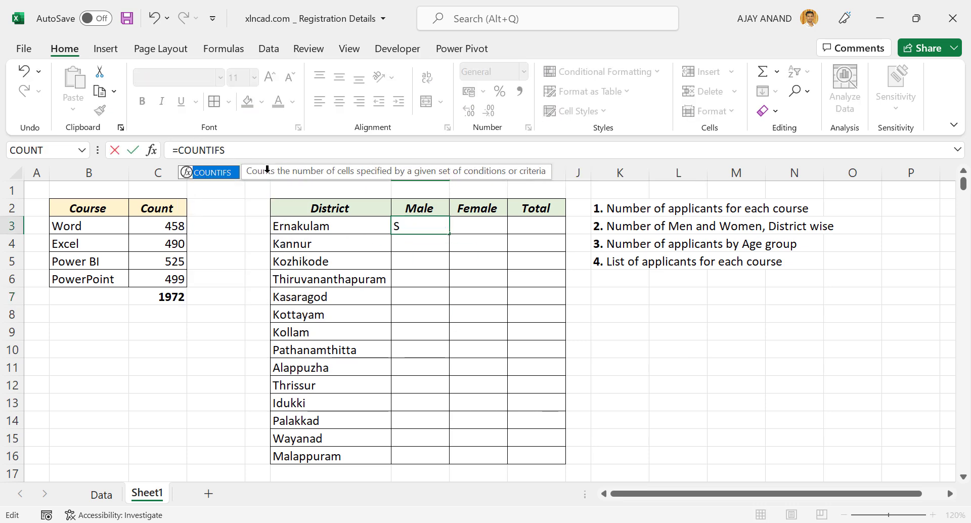
{"action": "type", "text": "("}
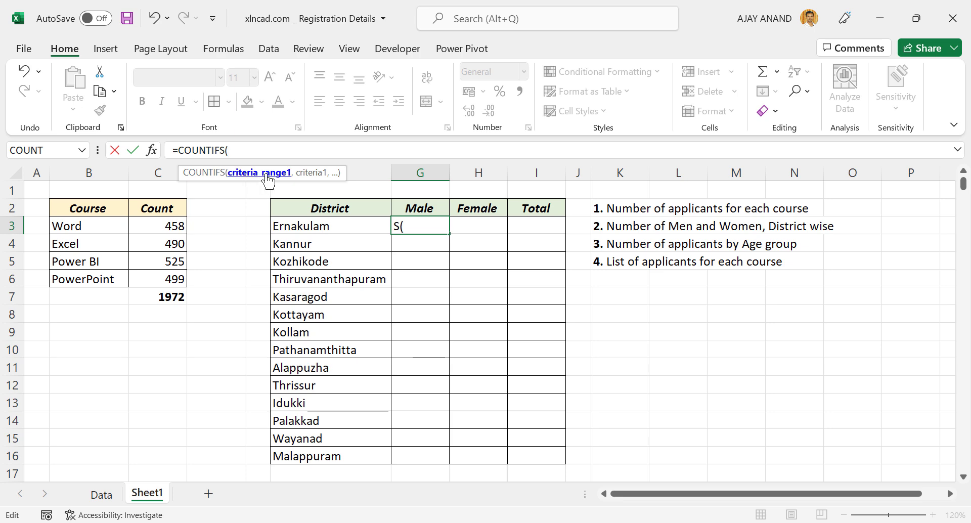
{"action": "left_click", "coordinate": [103, 495]}
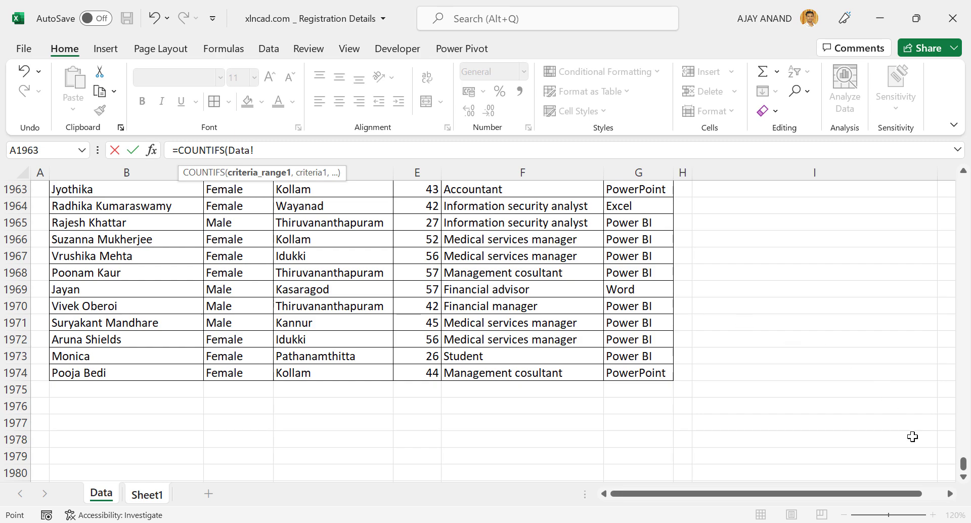
{"action": "left_click_drag", "start_coordinate": [963, 471], "coordinate": [963, 185]}
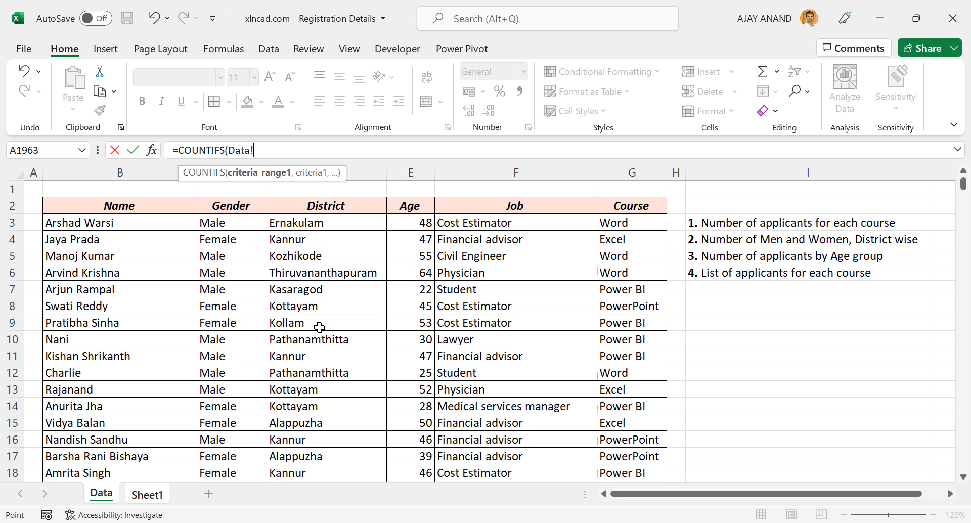
{"action": "left_click", "coordinate": [327, 223]}
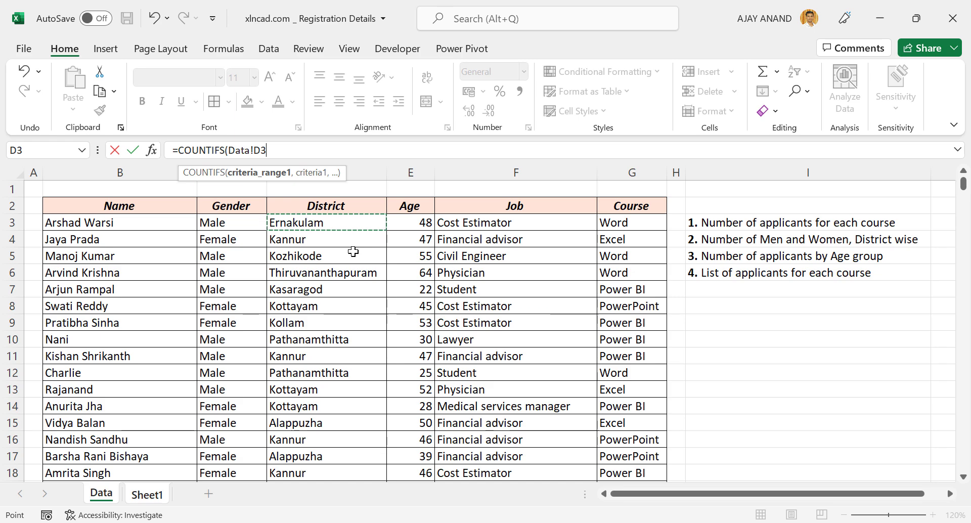
{"action": "key", "text": "ctrl+shift+Down"}
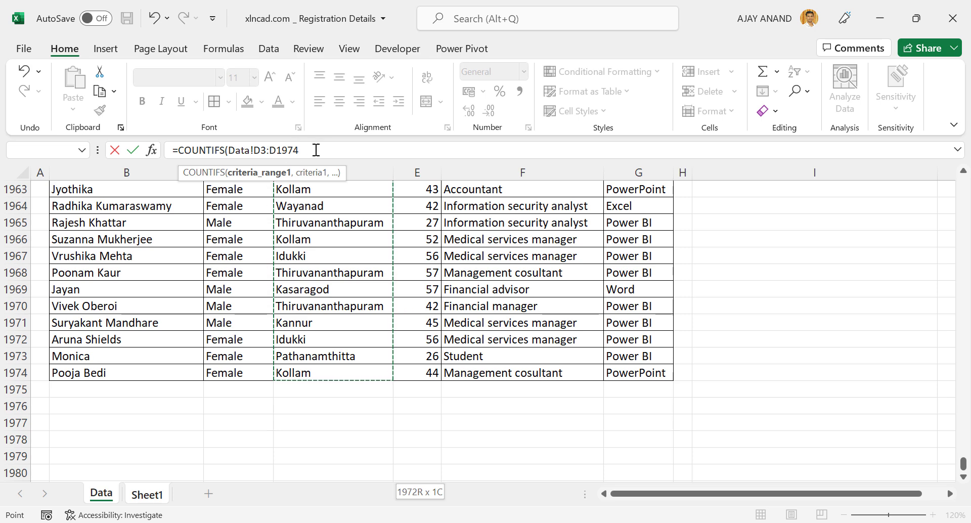
{"action": "key", "text": "F4"}
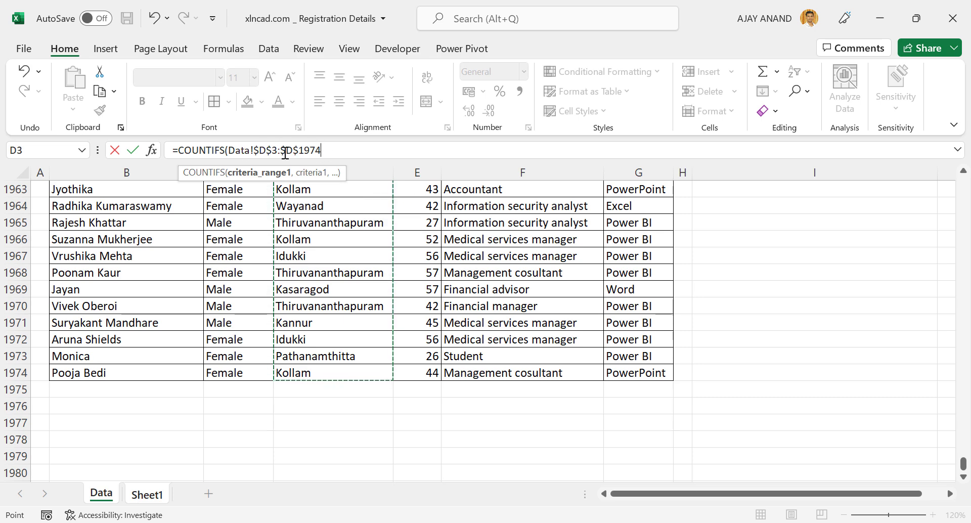
{"action": "type", "text": ","}
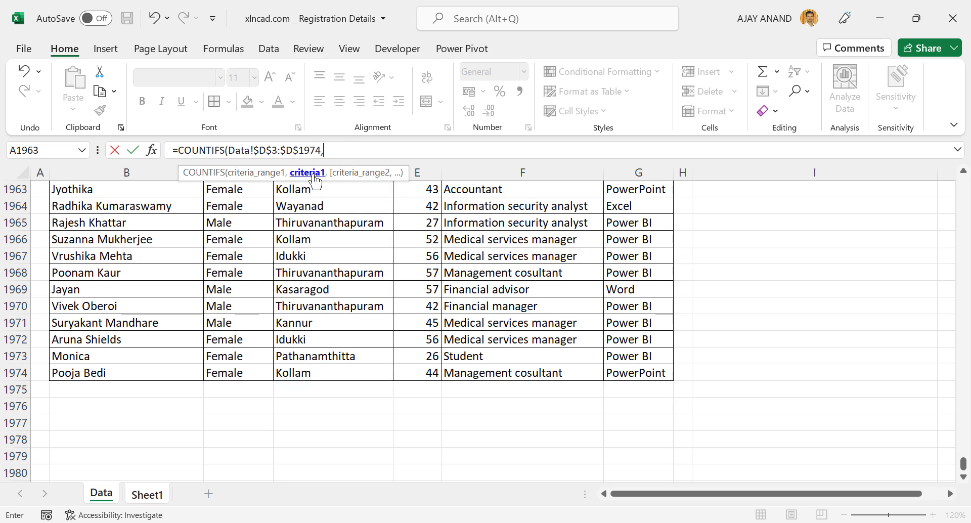
Set the first COUNTIFS criterion to the district cell Sheet1!$F3, with its column locked
{"action": "left_click", "coordinate": [158, 495]}
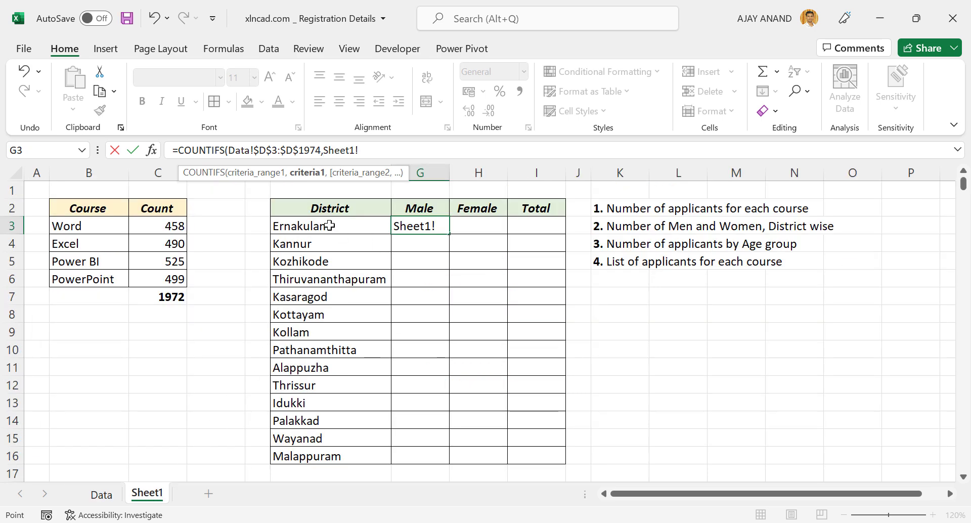
{"action": "left_click", "coordinate": [331, 224]}
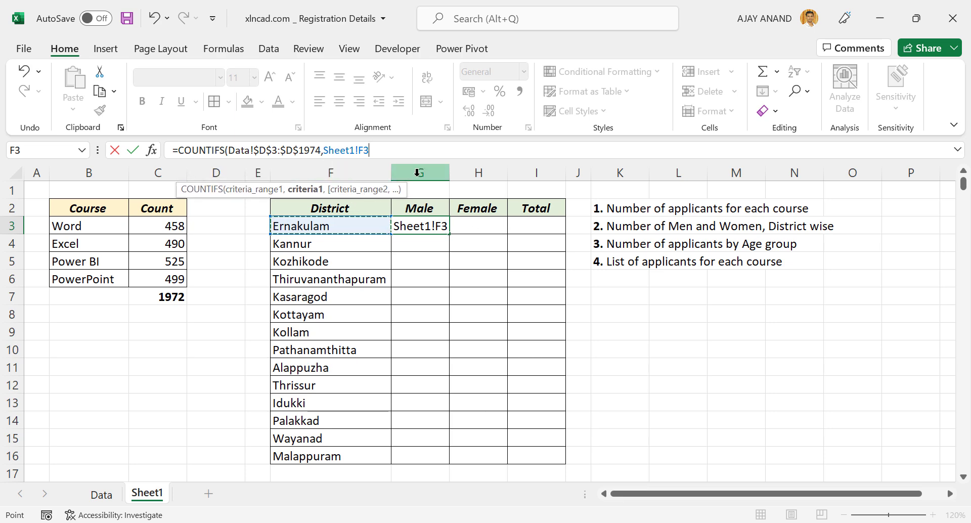
{"action": "left_click", "coordinate": [360, 151]}
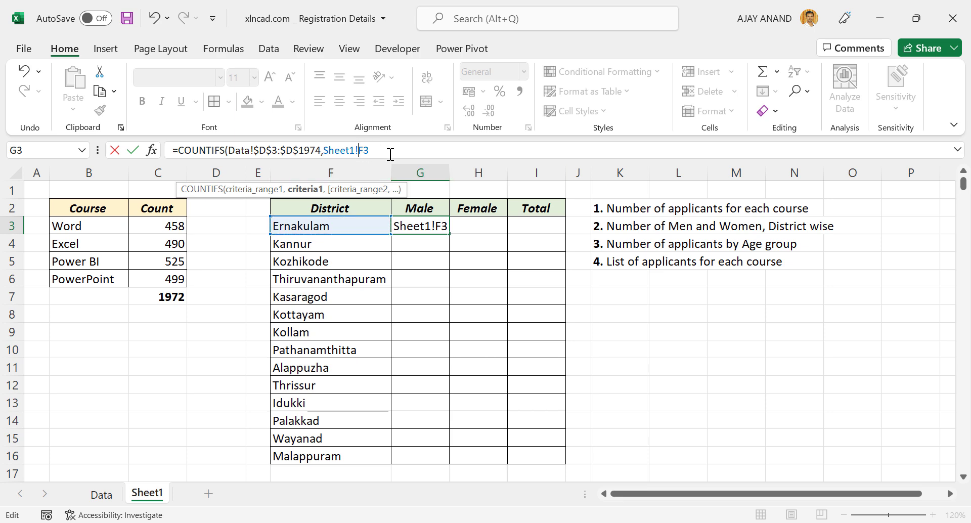
{"action": "type", "text": "$F3"}
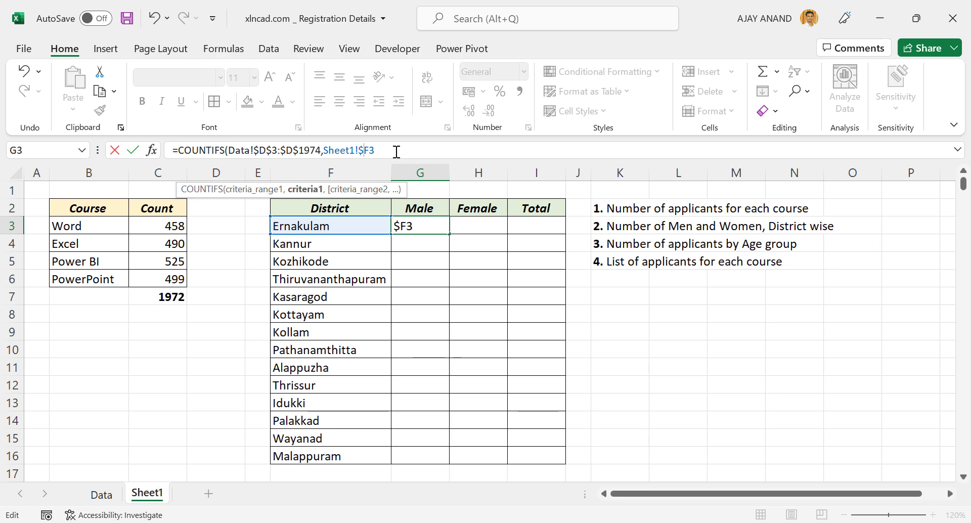
Add the gender column as the absolute range Data!$C$3:$C$1974 for the second COUNTIFS criteria range in G3
{"action": "type", "text": ","}
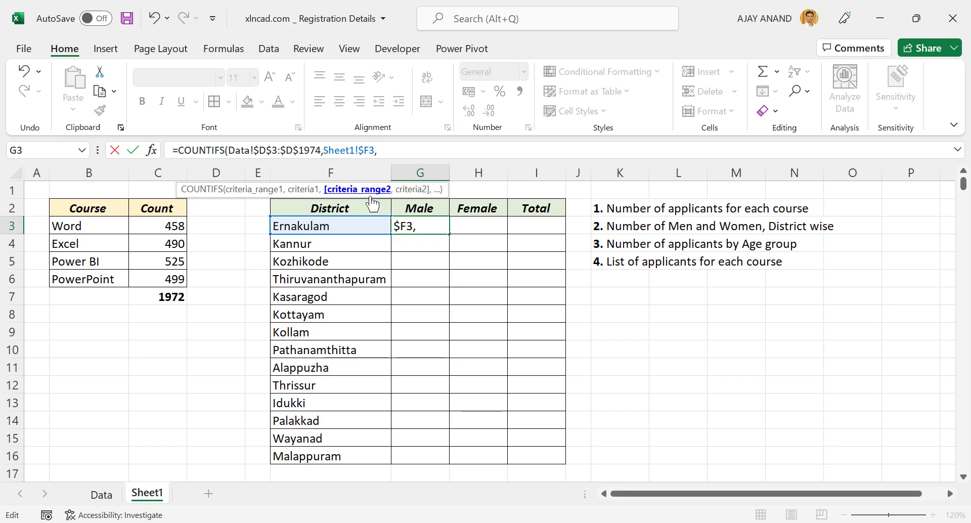
{"action": "left_click", "coordinate": [101, 494]}
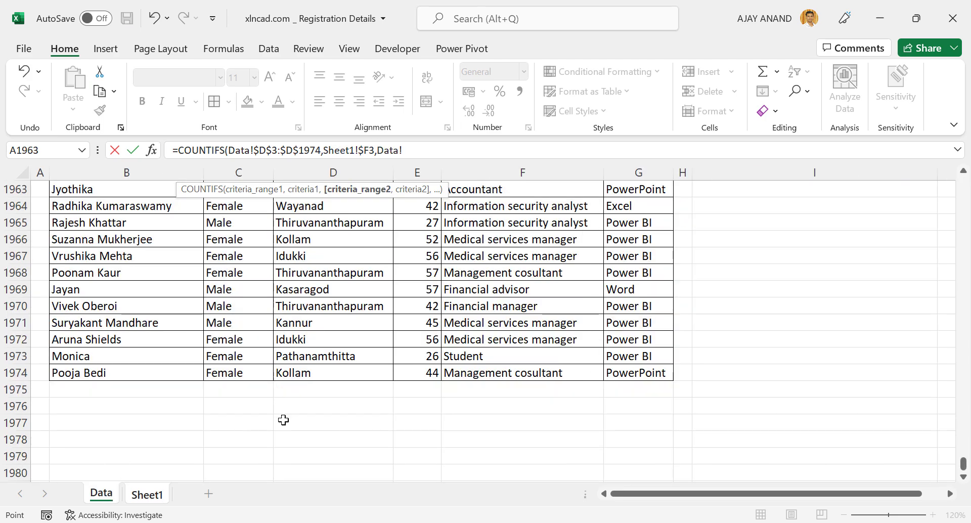
{"action": "left_click_drag", "start_coordinate": [963, 462], "coordinate": [966, 180]}
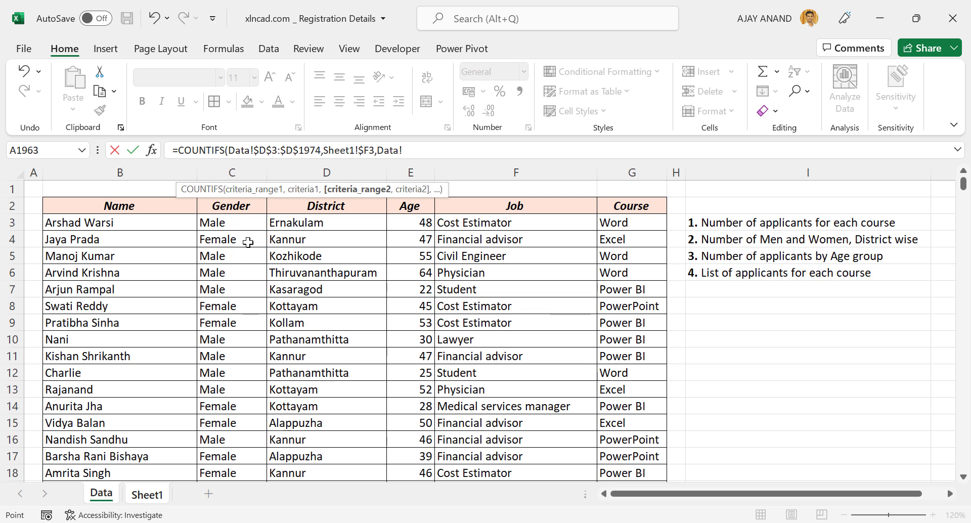
{"action": "left_click", "coordinate": [237, 223]}
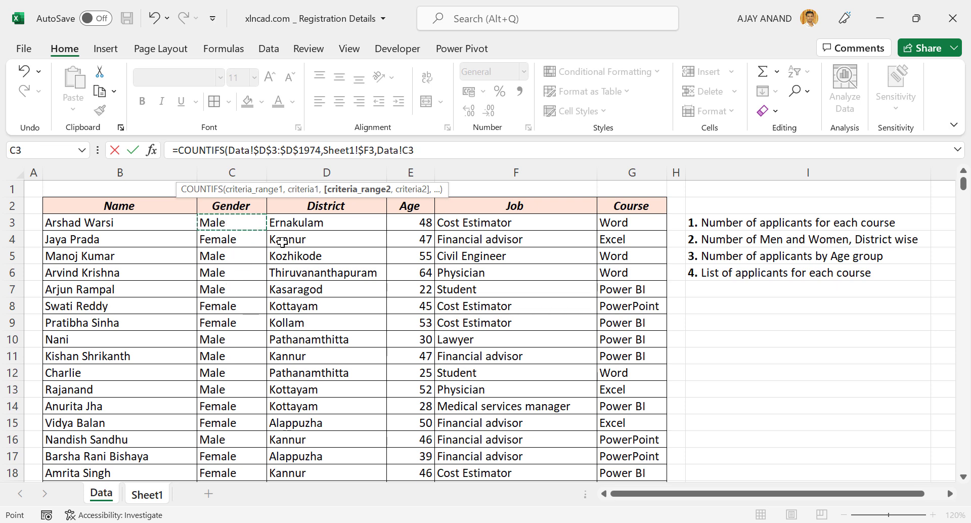
{"action": "key", "text": "ctrl+shift+Down"}
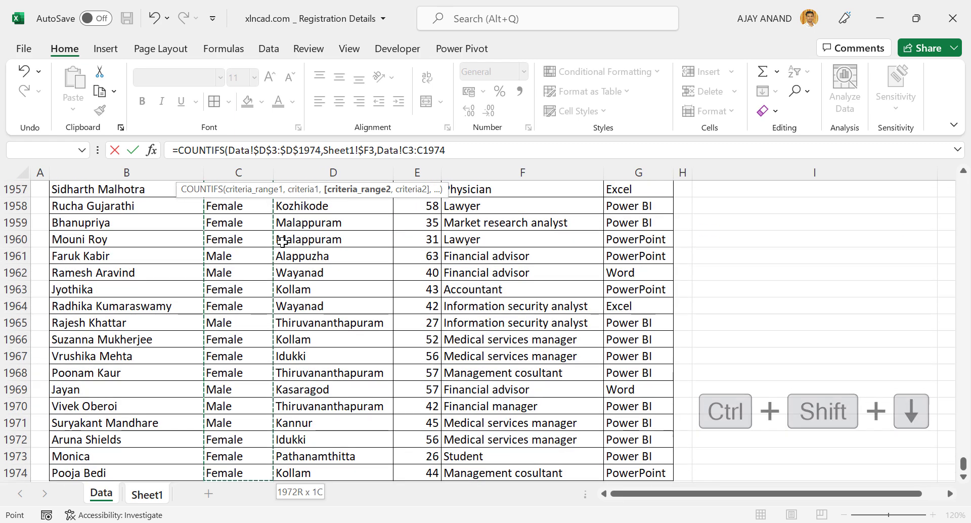
{"action": "scroll", "coordinate": [397, 260], "scroll_direction": "up", "scroll_amount": 1}
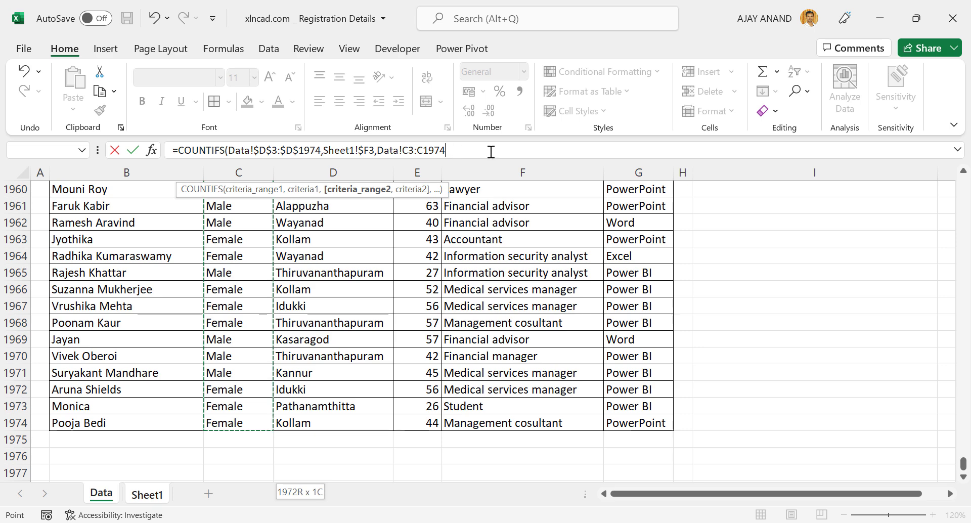
{"action": "key", "text": "F4"}
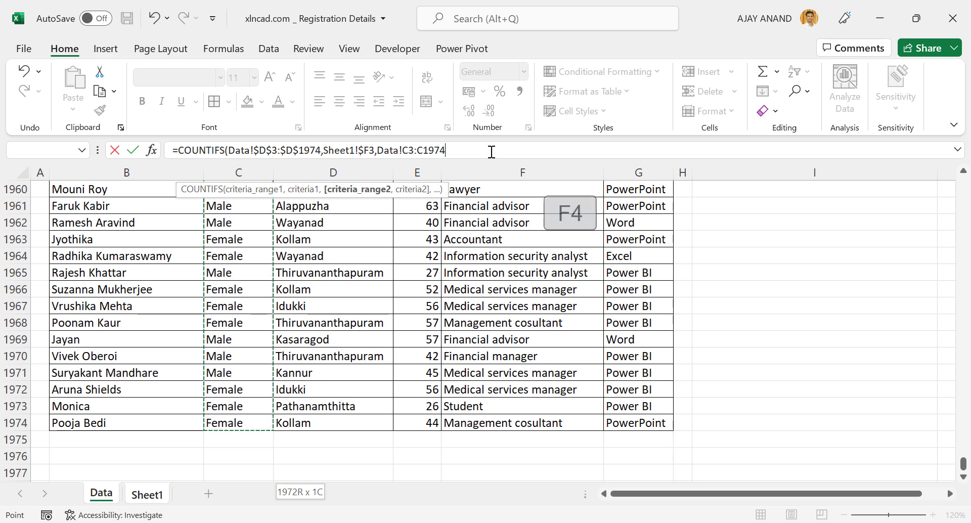
Set the second COUNTIFS criterion to the header cell Sheet1!G$2, with its row locked, and complete the formula
{"action": "type", "text": ","}
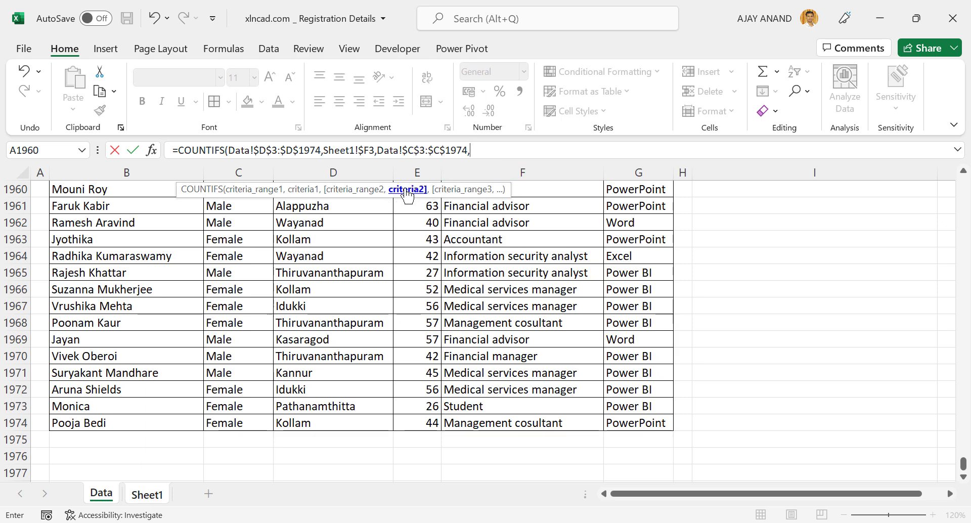
{"action": "left_click", "coordinate": [148, 495]}
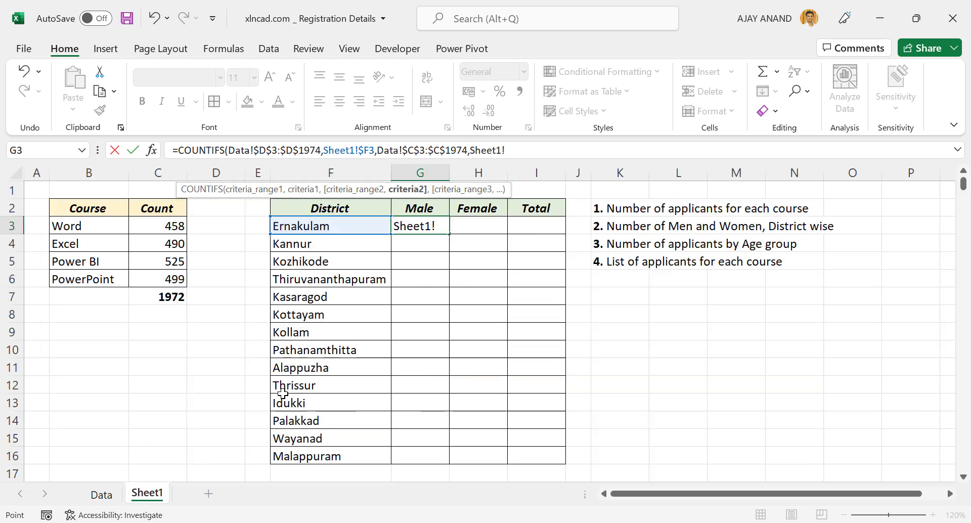
{"action": "left_click", "coordinate": [420, 210]}
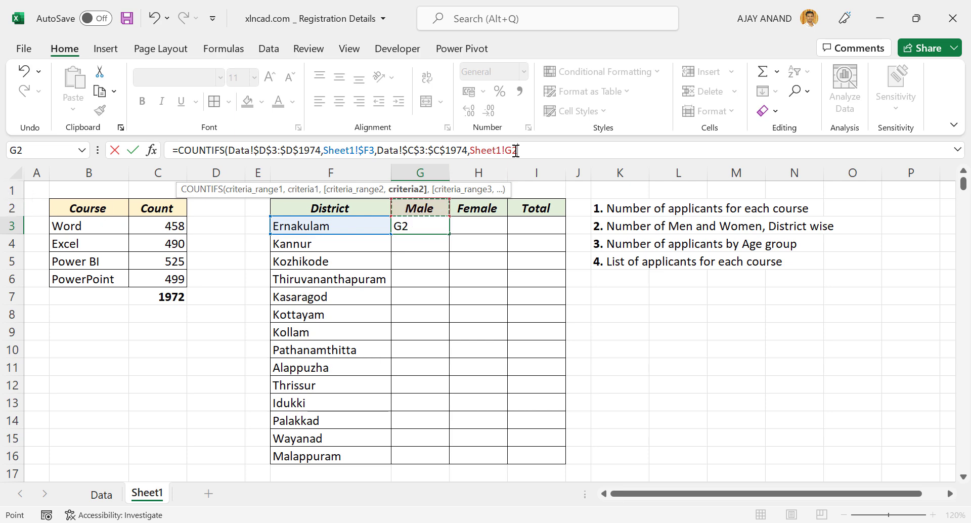
{"action": "left_click", "coordinate": [550, 154]}
{"action": "key", "text": "Left"}
{"action": "type", "text": "$"}
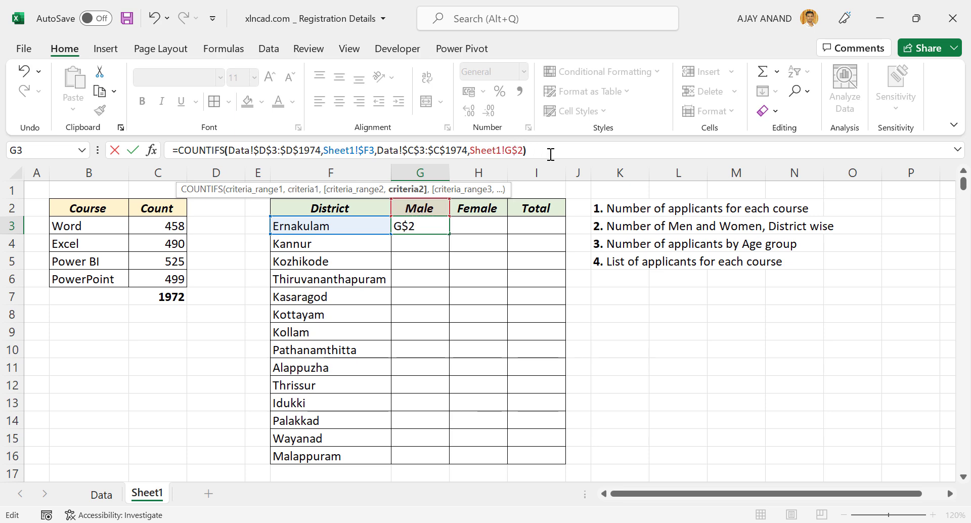
{"action": "key", "text": "End"}
{"action": "key", "text": "Return"}
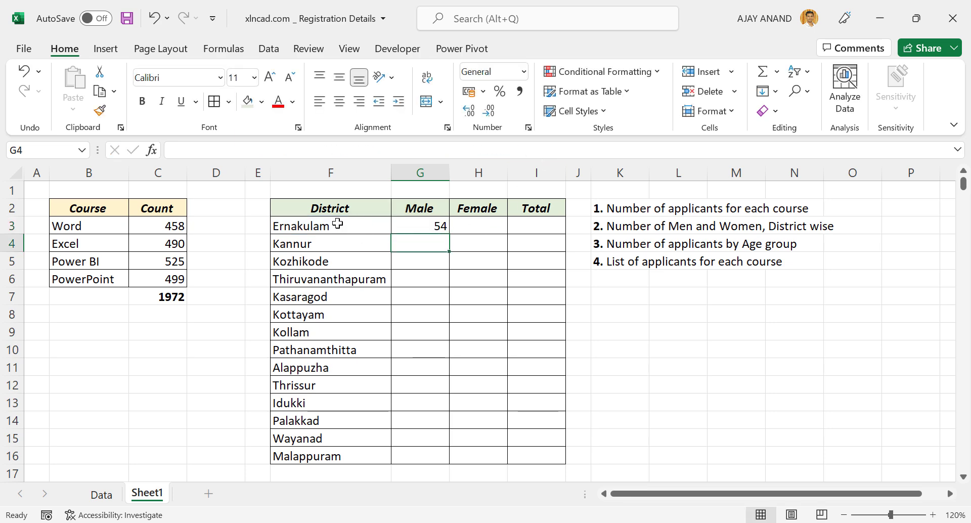
Fill the COUNTIFS formula from G3 across the Male and Female columns to G3:H16
{"action": "left_click", "coordinate": [423, 226]}
{"action": "left_click_drag", "start_coordinate": [448, 234], "coordinate": [492, 465]}
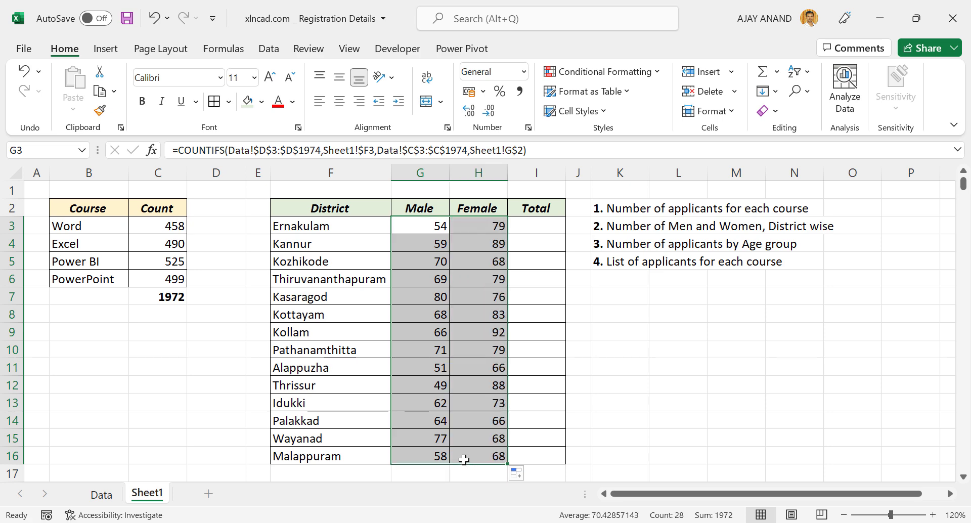
{"action": "left_click", "coordinate": [488, 302]}
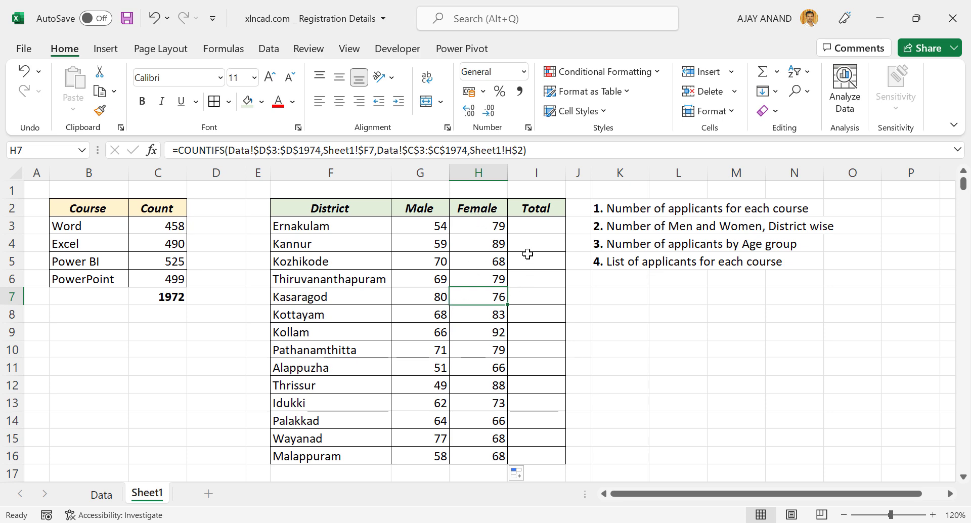
Sum the male and female counts per district in I3:I16 and add a bold grand total in I17
{"action": "left_click_drag", "start_coordinate": [530, 225], "coordinate": [551, 449]}
{"action": "key", "text": "alt+equal"}
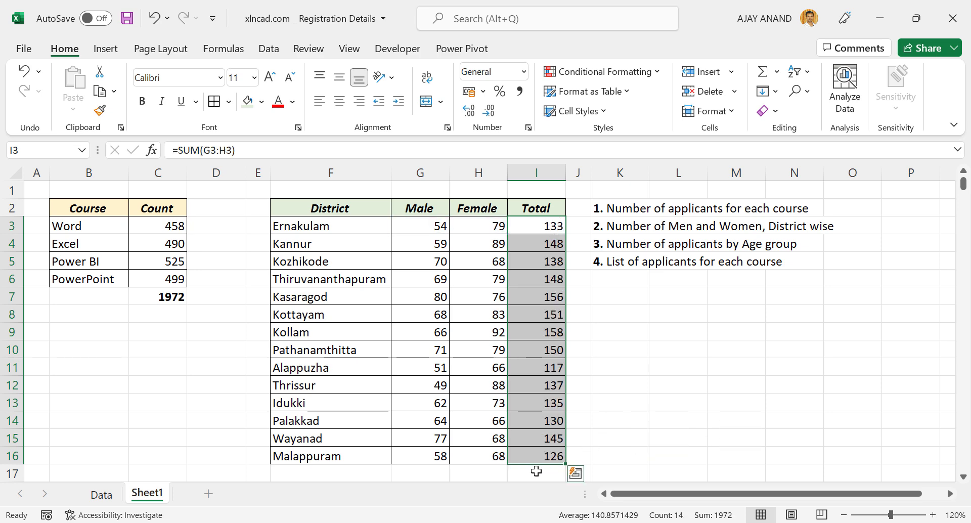
{"action": "left_click", "coordinate": [536, 470]}
{"action": "key", "text": "alt+equal"}
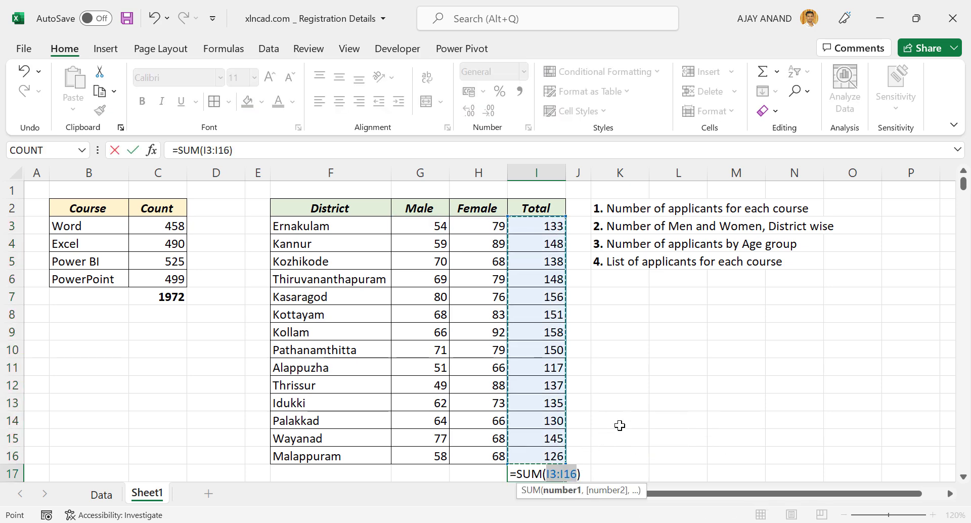
{"action": "key", "text": "Return"}
{"action": "scroll", "coordinate": [587, 420], "scroll_direction": "down", "scroll_amount": 2}
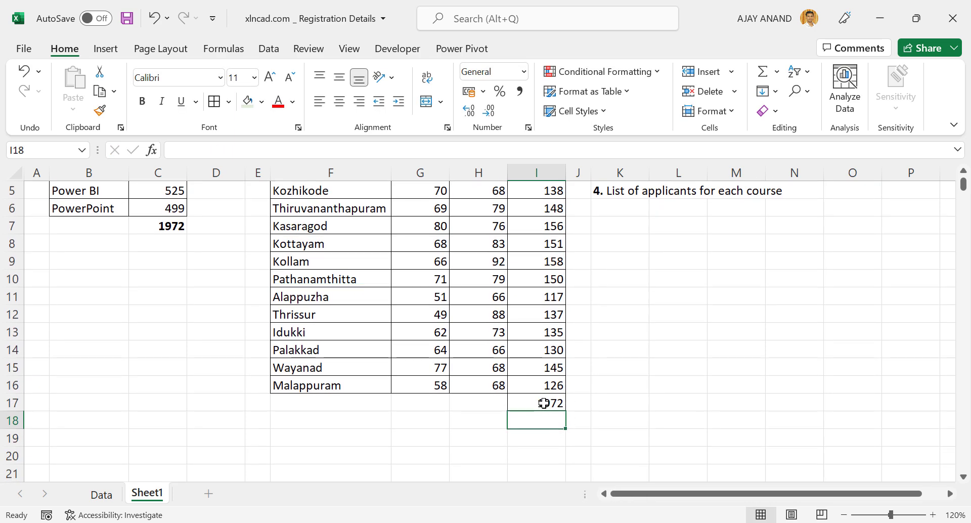
{"action": "left_click", "coordinate": [531, 401]}
{"action": "left_click", "coordinate": [149, 102]}
{"action": "scroll", "coordinate": [498, 370], "scroll_direction": "up", "scroll_amount": 2}
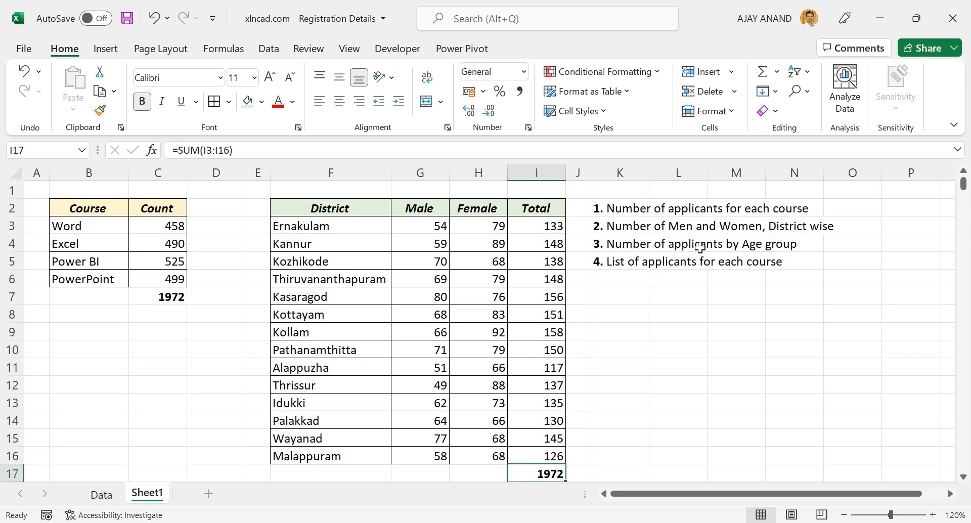
Enter the headers Start, End and Count in cells B9, C9 and D9
{"action": "left_click", "coordinate": [106, 335]}
{"action": "key", "text": "F2"}
{"action": "type", "text": "Start"}
{"action": "key", "text": "Tab"}
{"action": "type", "text": "End"}
{"action": "key", "text": "Tab"}
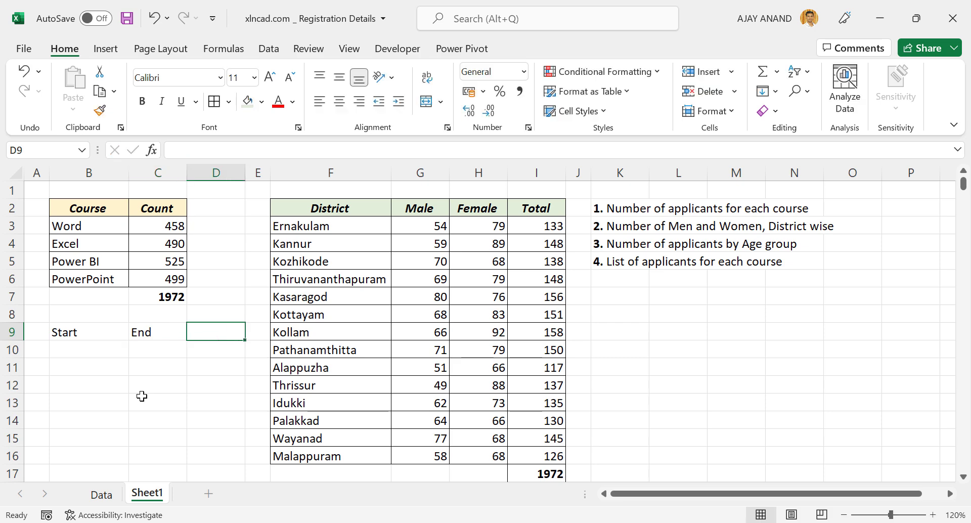
{"action": "type", "text": "Count"}
{"action": "key", "text": "Return"}
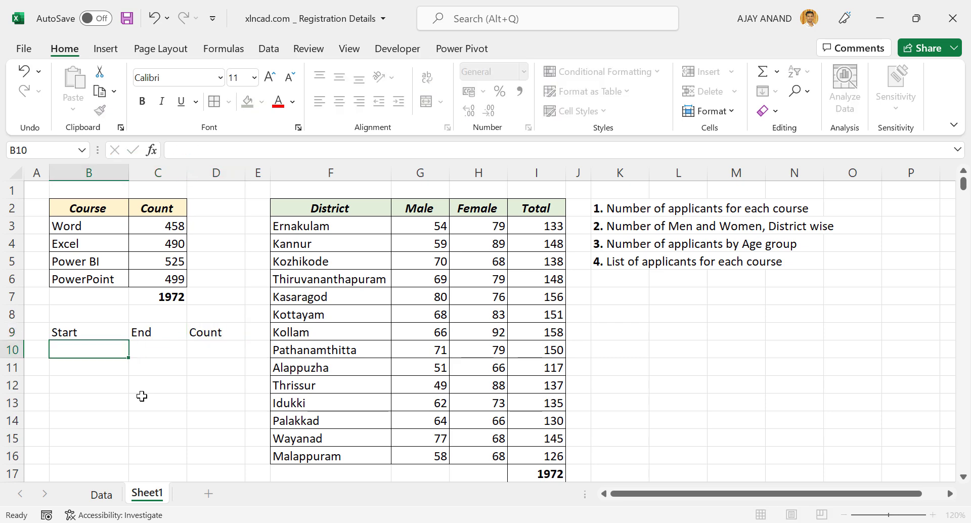
Enter the first age group's start 20 in B10 and end 29 in C10
{"action": "type", "text": "20"}
{"action": "key", "text": "Tab"}
{"action": "type", "text": "29"}
{"action": "key", "text": "Return"}
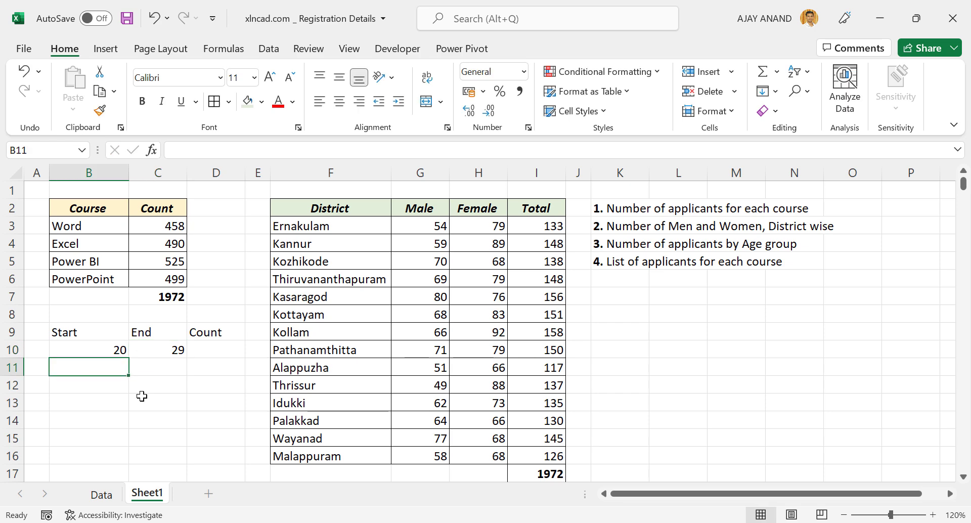
Enter =C10+1 in B11 and =B11+9 in C11, and fill both formulas down to row 14
{"action": "type", "text": "="}
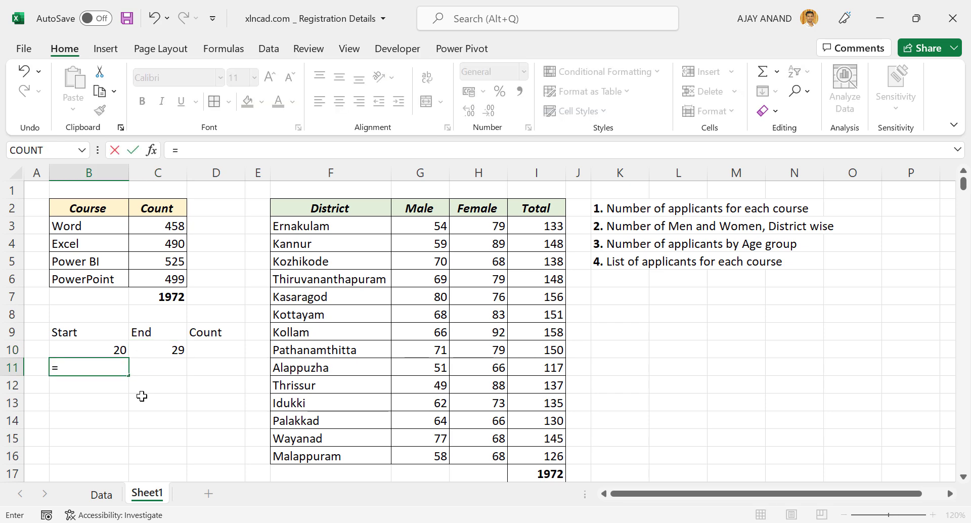
{"action": "left_click", "coordinate": [161, 352]}
{"action": "type", "text": "+1"}
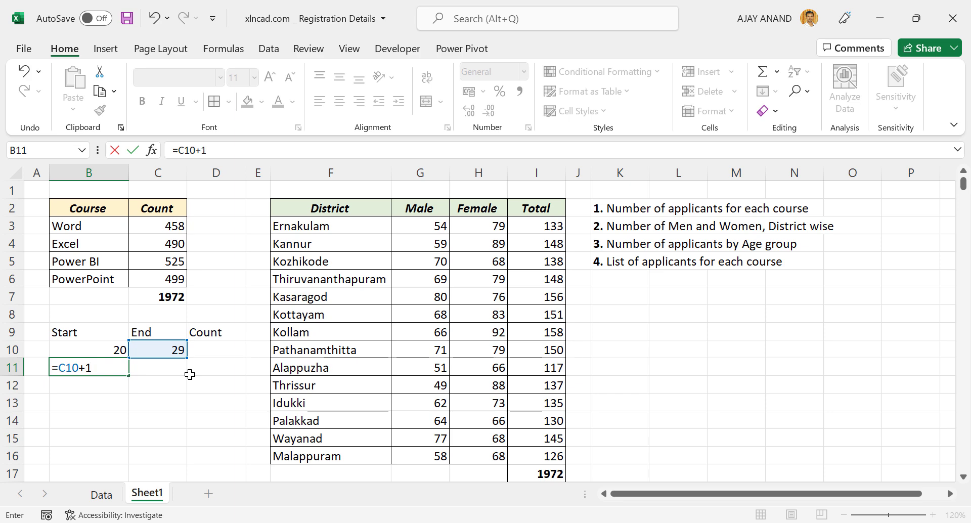
{"action": "key", "text": "Tab"}
{"action": "type", "text": "="}
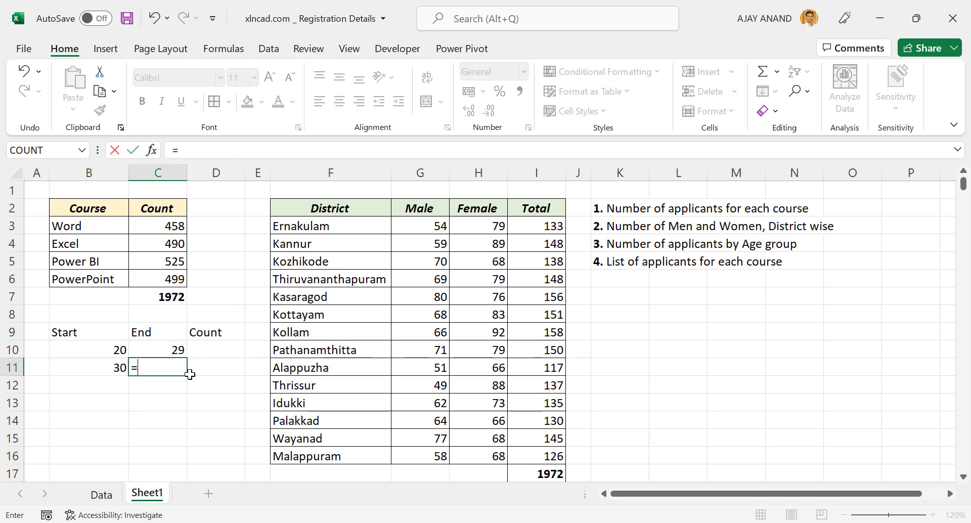
{"action": "left_click", "coordinate": [102, 367]}
{"action": "type", "text": "+"}
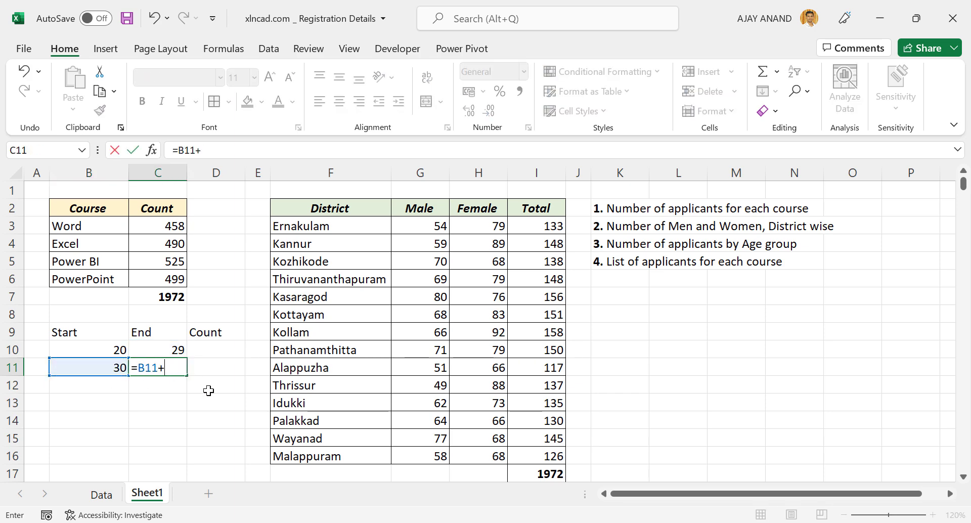
{"action": "type", "text": "9"}
{"action": "key", "text": "Return"}
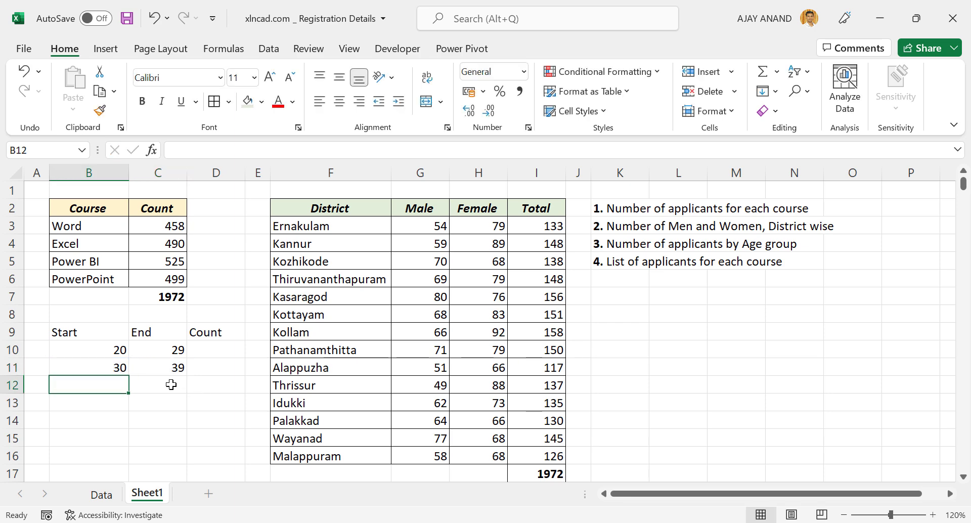
{"action": "left_click_drag", "start_coordinate": [94, 366], "coordinate": [183, 423]}
{"action": "left_click", "coordinate": [213, 400]}
Apply all borders to B9:D14 and format the headers B9:D9 with light blue fill, bold, italic and centred text
{"action": "left_click_drag", "start_coordinate": [92, 338], "coordinate": [193, 424]}
{"action": "left_click", "coordinate": [215, 104]}
{"action": "left_click_drag", "start_coordinate": [81, 332], "coordinate": [199, 330]}
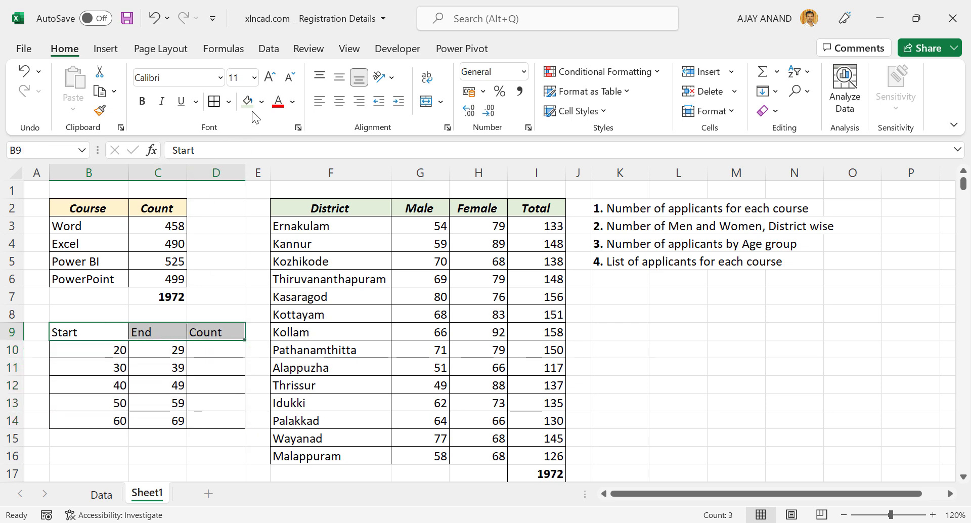
{"action": "left_click", "coordinate": [261, 102]}
{"action": "left_click", "coordinate": [296, 157]}
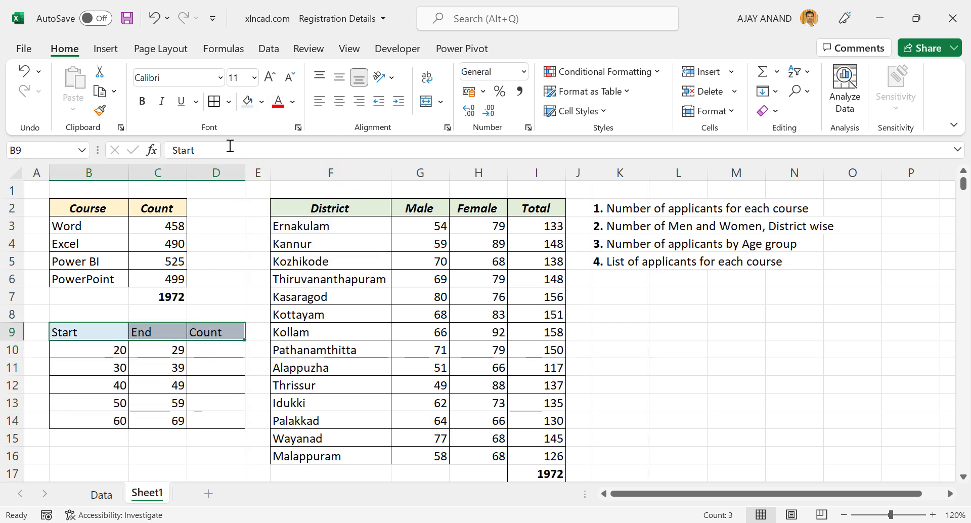
{"action": "left_click", "coordinate": [142, 101]}
{"action": "left_click", "coordinate": [161, 101]}
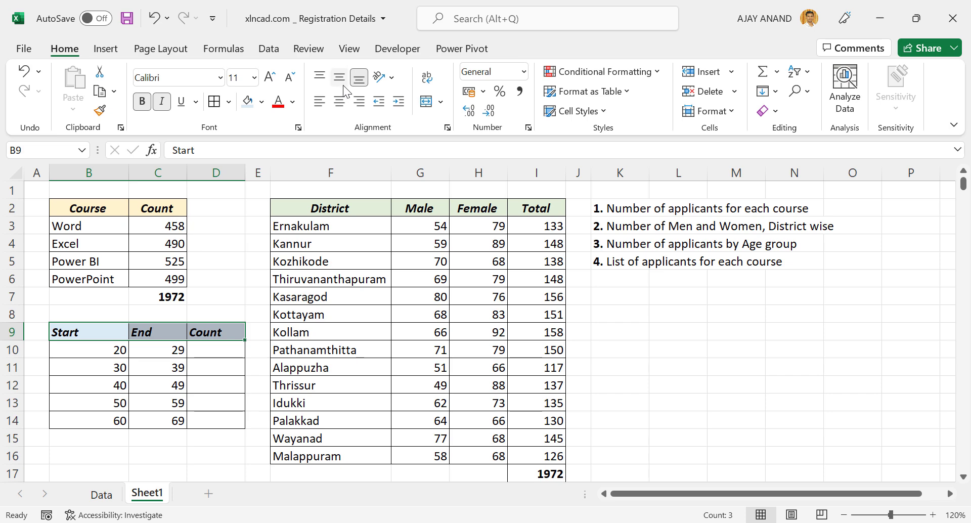
{"action": "left_click", "coordinate": [339, 101]}
{"action": "left_click", "coordinate": [220, 262]}
Resize columns B to D to one equal width
{"action": "left_click_drag", "start_coordinate": [96, 172], "coordinate": [217, 174]}
{"action": "left_click_drag", "start_coordinate": [131, 174], "coordinate": [124, 173]}
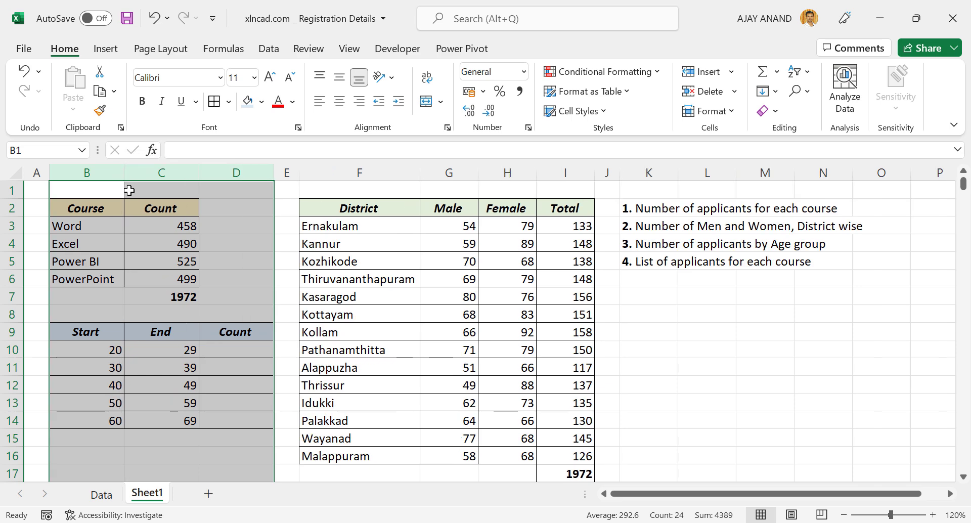
{"action": "left_click", "coordinate": [150, 349]}
Start a COUNTIFS formula in D10 with criteria range Data!$E$3:$E$1974 and criterion ">="&Sheet1!B10
{"action": "left_click_drag", "start_coordinate": [103, 350], "coordinate": [153, 352]}
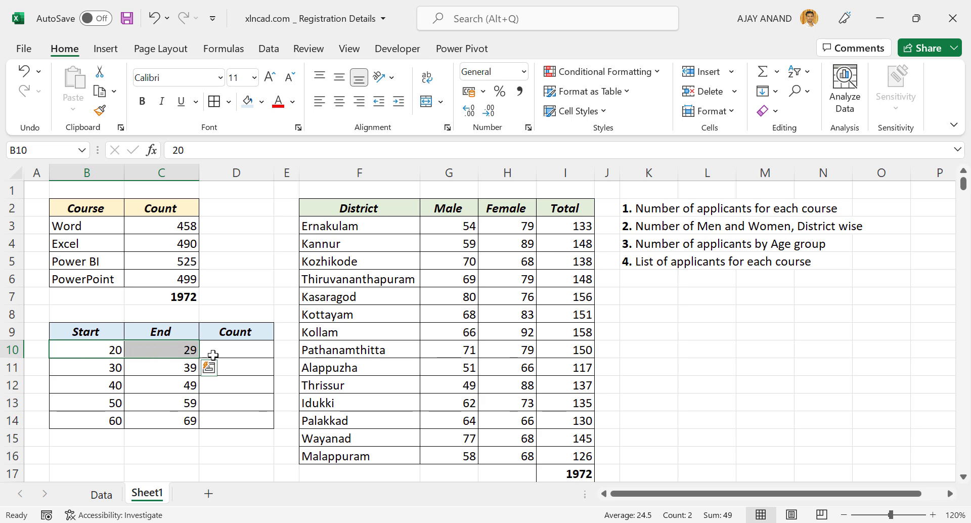
{"action": "left_click", "coordinate": [238, 350]}
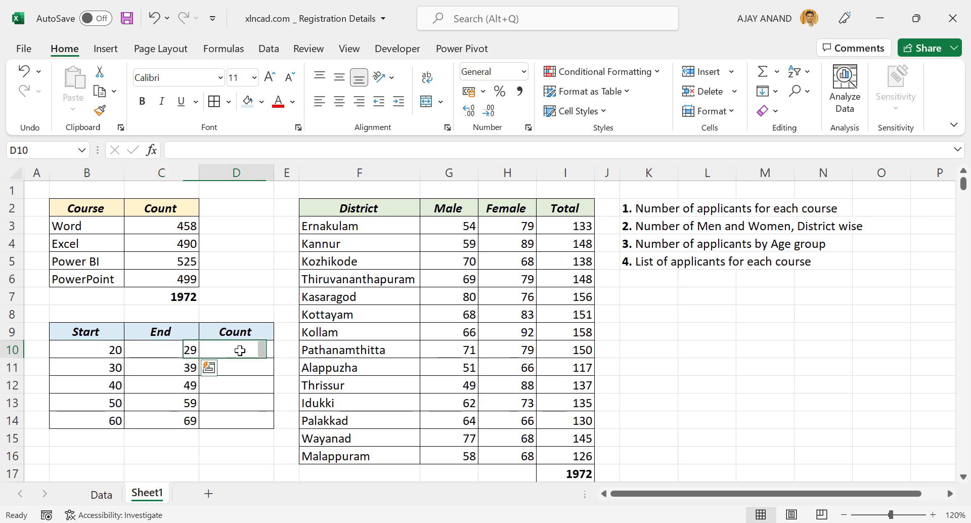
{"action": "left_click", "coordinate": [196, 150]}
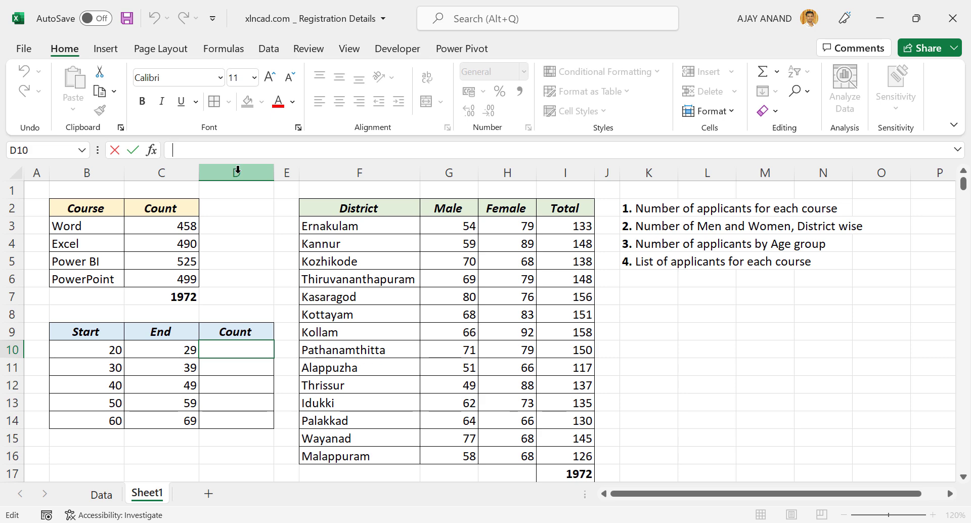
{"action": "type", "text": "=COUNTIFS"}
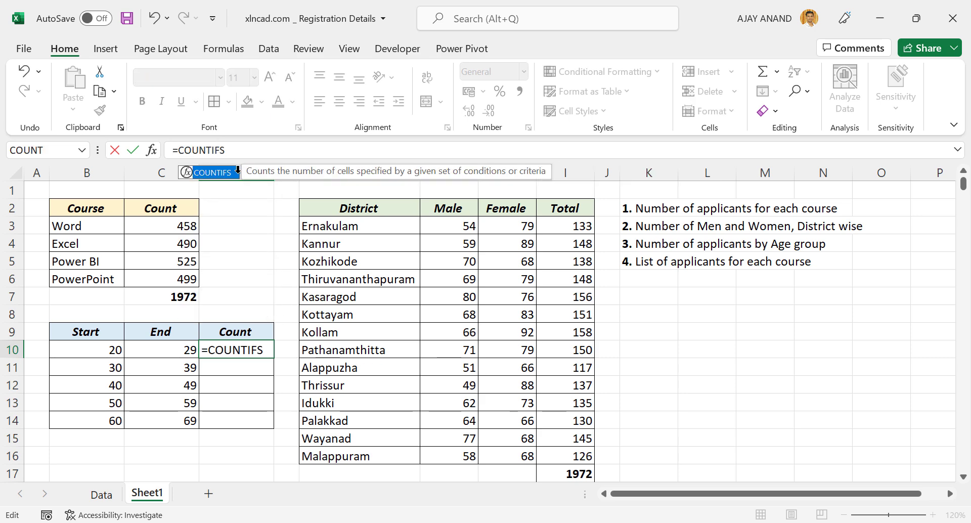
{"action": "type", "text": "("}
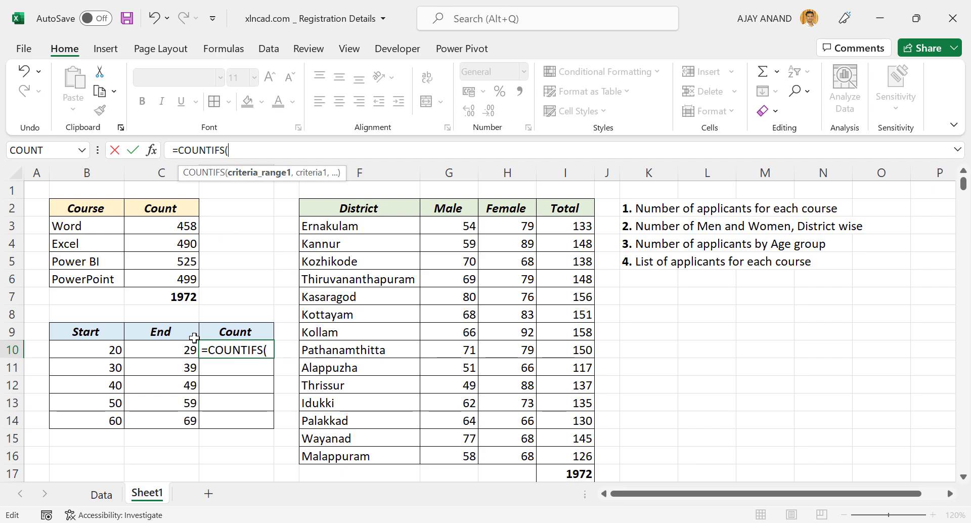
{"action": "left_click", "coordinate": [101, 493]}
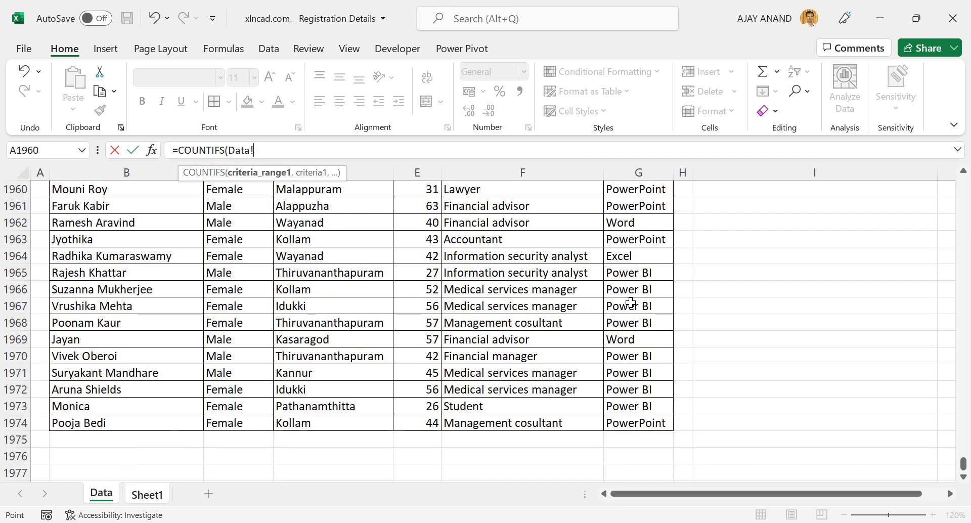
{"action": "left_click_drag", "start_coordinate": [962, 463], "coordinate": [963, 178]}
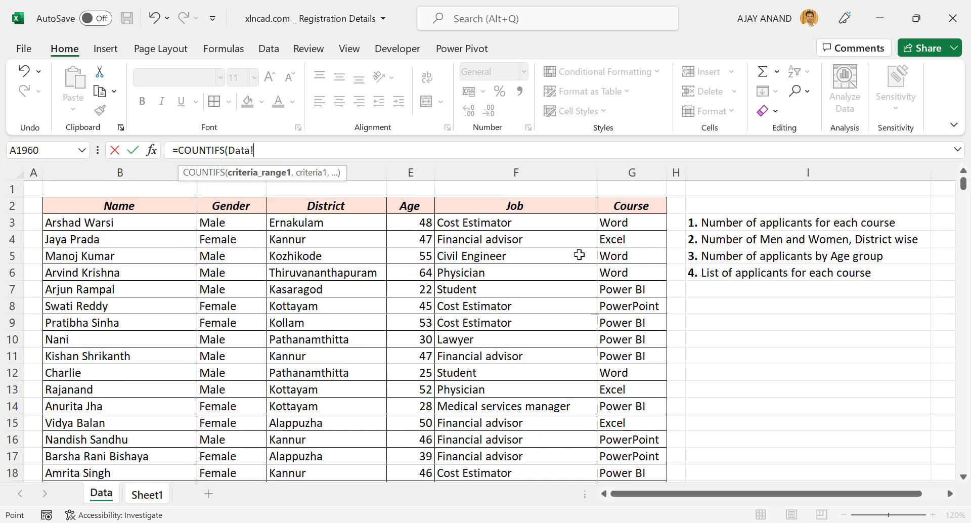
{"action": "left_click", "coordinate": [414, 223]}
{"action": "key", "text": "ctrl+shift+Down"}
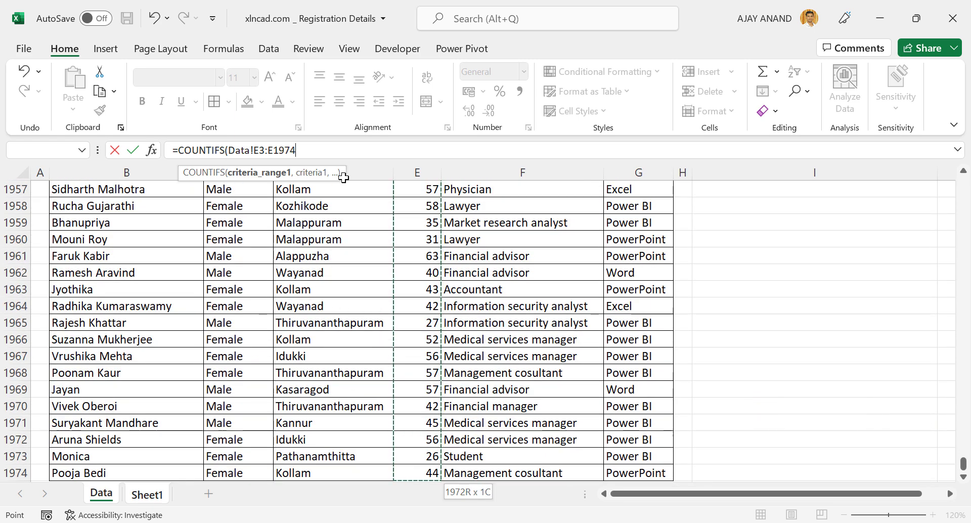
{"action": "key", "text": "F4"}
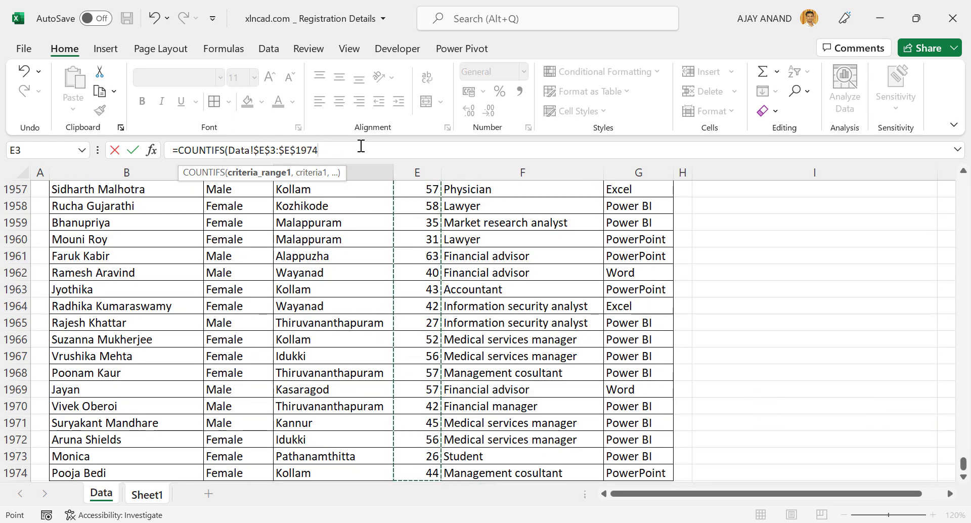
{"action": "type", "text": ",\">=\"&"}
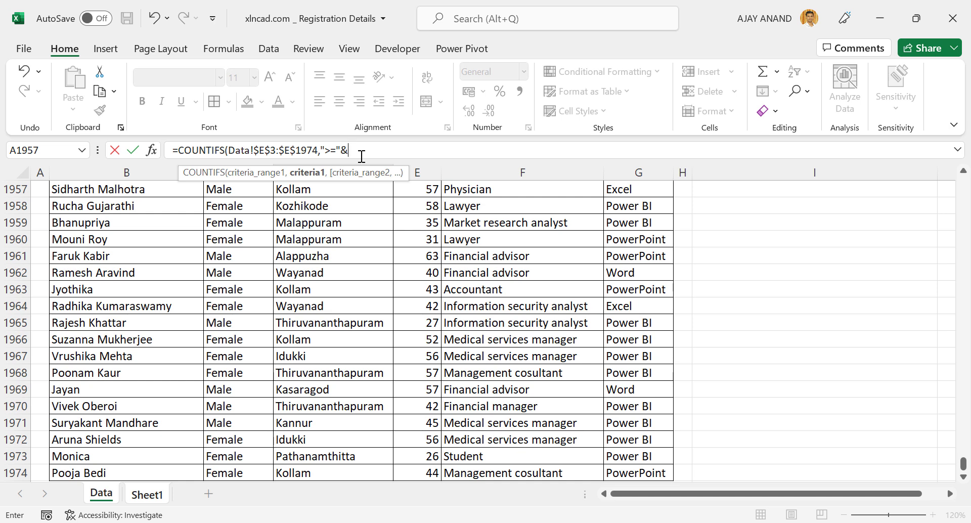
{"action": "left_click", "coordinate": [165, 495]}
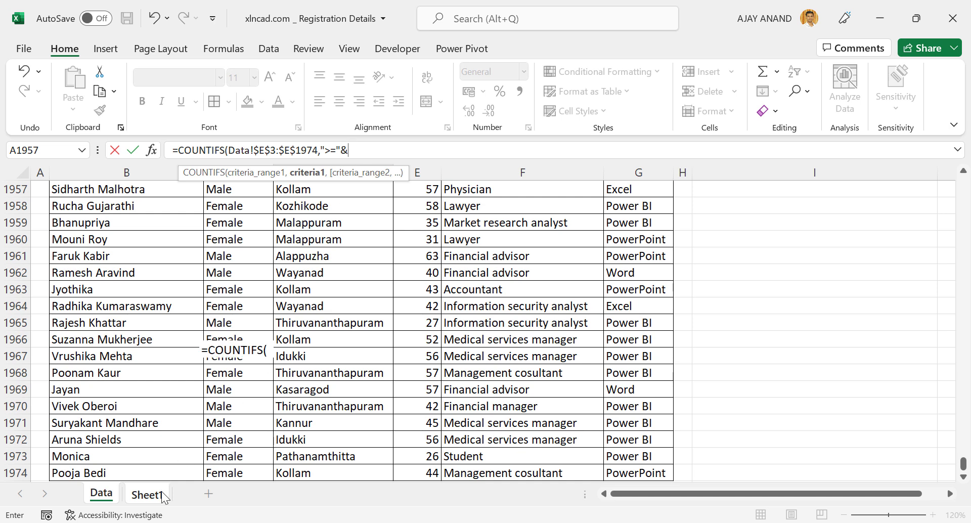
{"action": "left_click", "coordinate": [112, 349]}
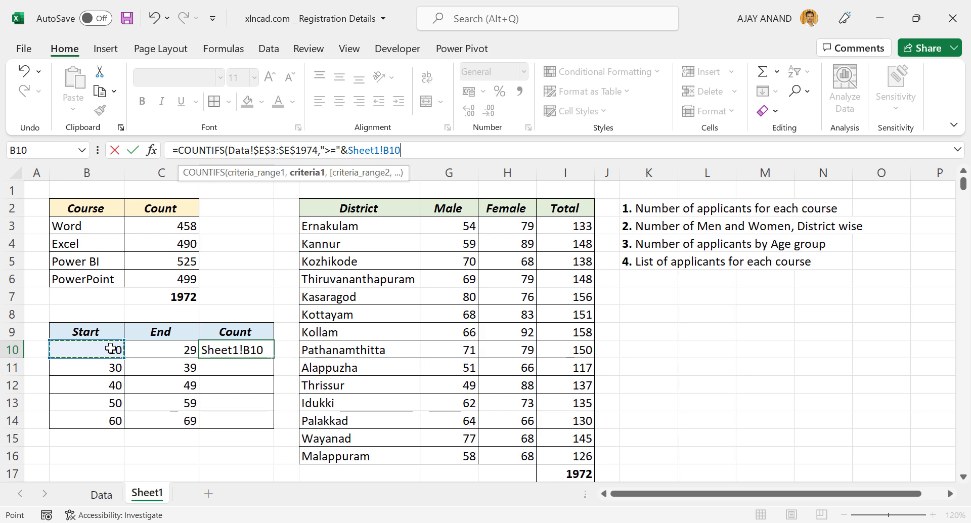
Add the second criteria range Data!$E$3:$E$1974 with criterion "<="&Sheet1!C10 and complete the COUNTIFS formula in D10
{"action": "type", "text": ","}
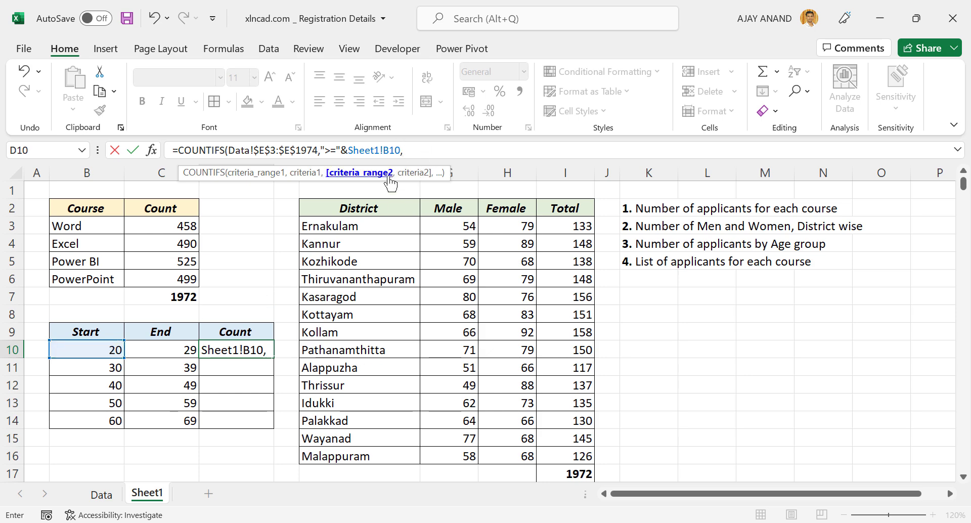
{"action": "left_click", "coordinate": [101, 494]}
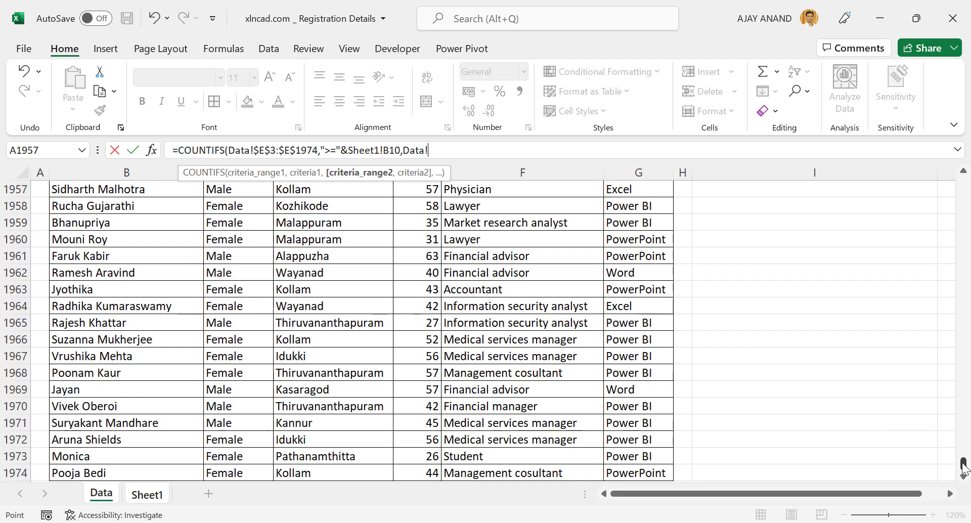
{"action": "left_click_drag", "start_coordinate": [962, 468], "coordinate": [962, 183]}
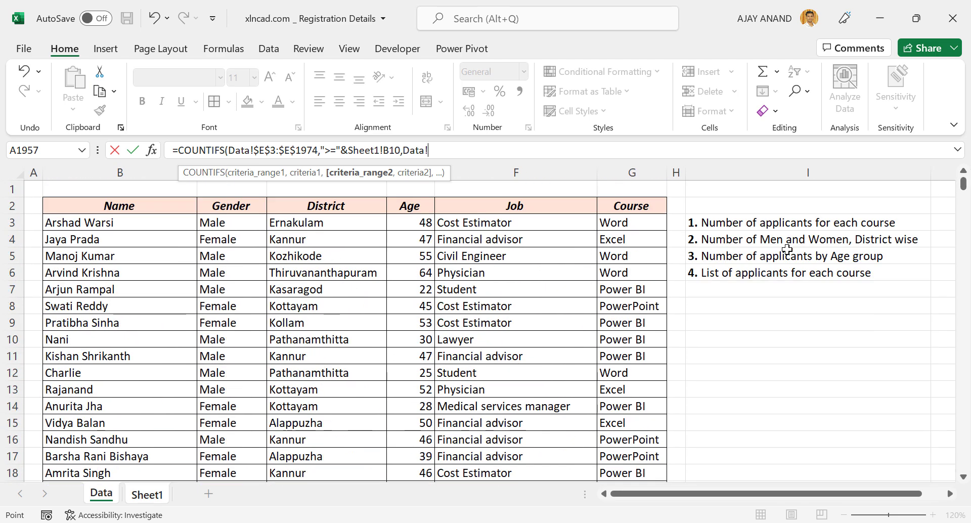
{"action": "left_click", "coordinate": [416, 222]}
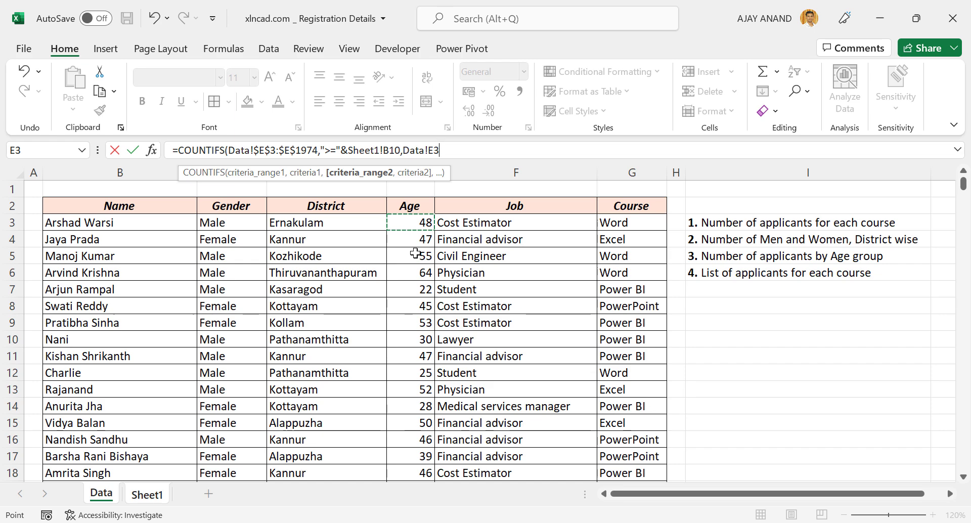
{"action": "key", "text": "ctrl+shift+Down"}
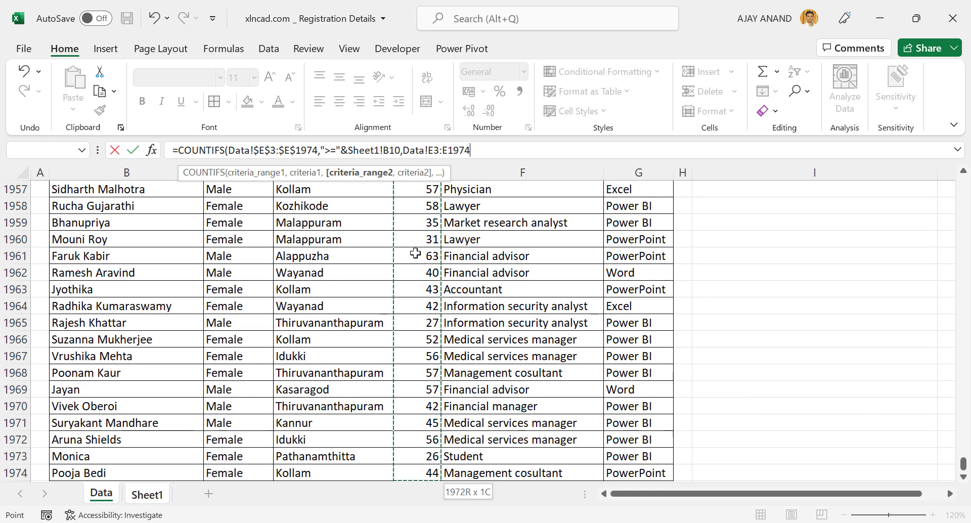
{"action": "key", "text": "F4"}
{"action": "type", "text": ",\"<=\"&"}
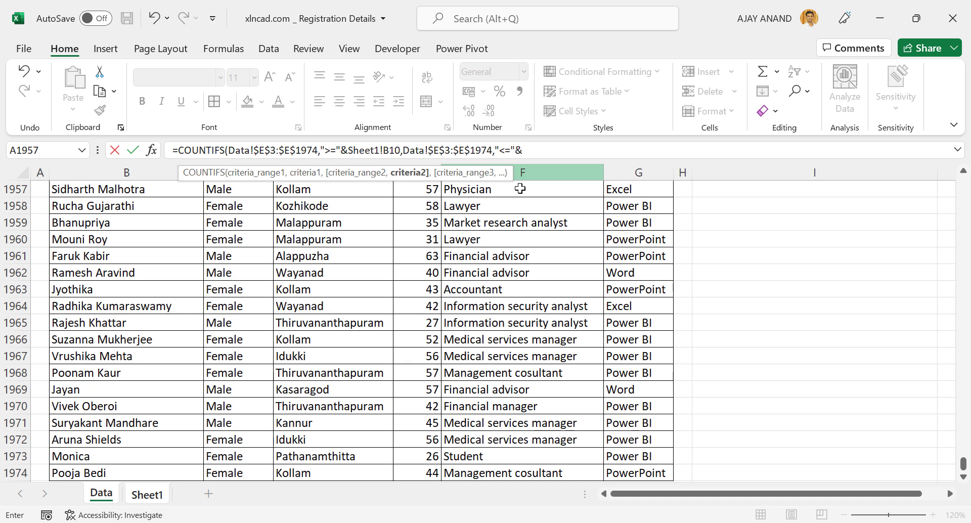
{"action": "left_click", "coordinate": [153, 498]}
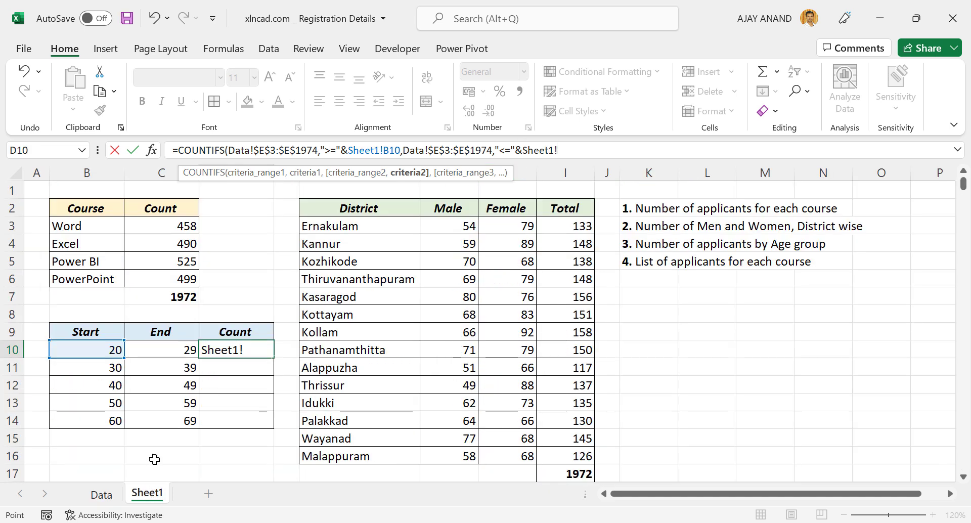
{"action": "left_click", "coordinate": [171, 351]}
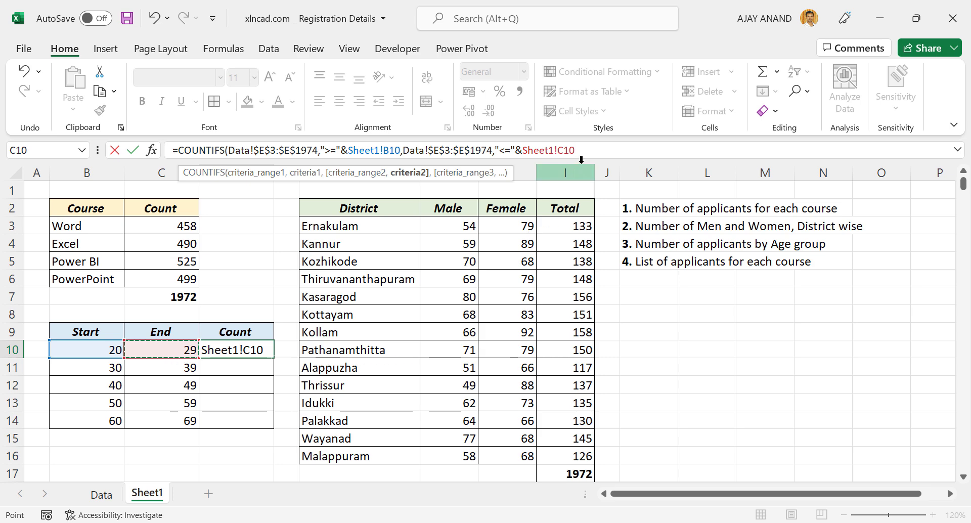
{"action": "type", "text": ")"}
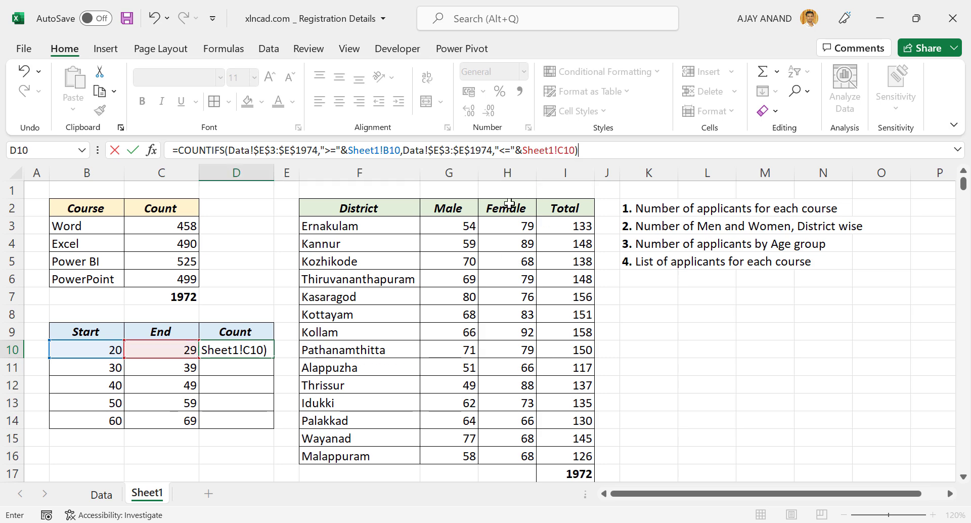
{"action": "key", "text": "Return"}
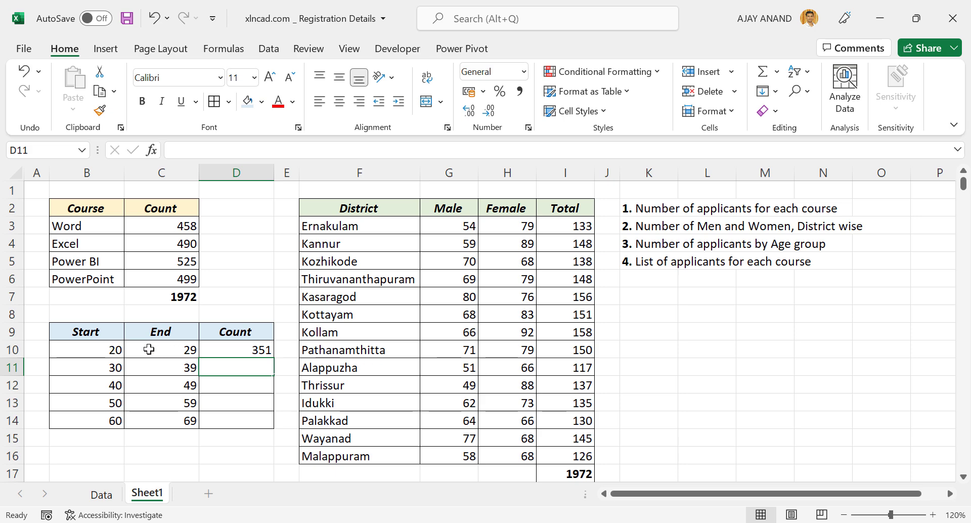
Fill the count formula down to D14 and add a bold =SUM(D10:D14) total in D15
{"action": "left_click", "coordinate": [235, 350]}
{"action": "left_click_drag", "start_coordinate": [273, 358], "coordinate": [276, 426]}
{"action": "left_click", "coordinate": [248, 439]}
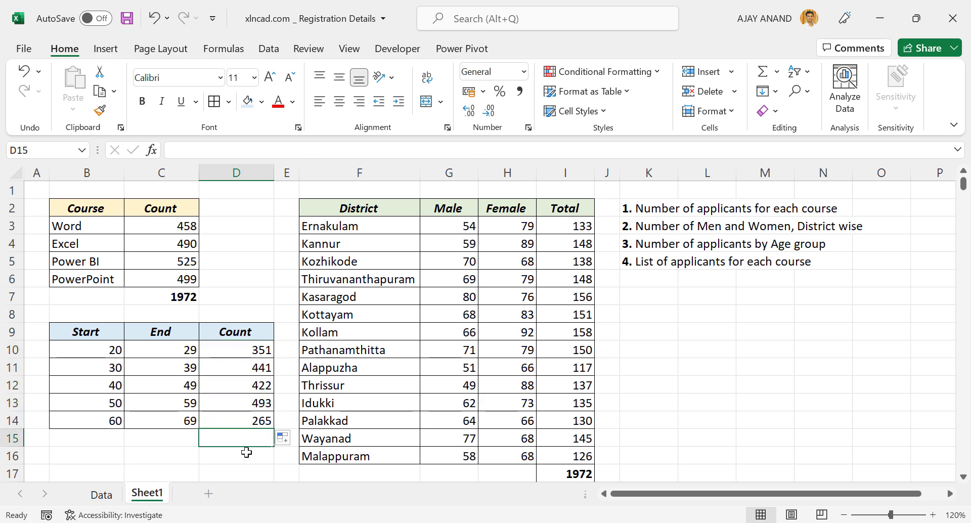
{"action": "key", "text": "alt+equal"}
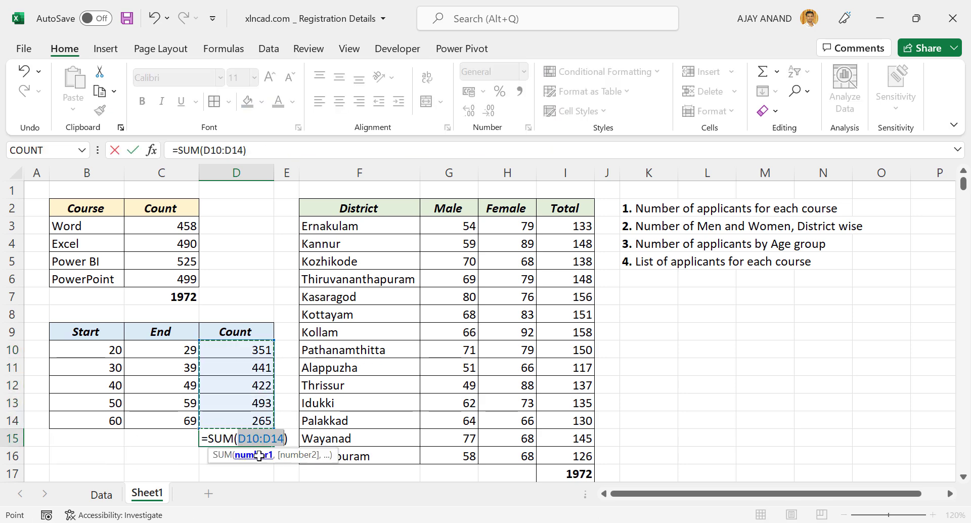
{"action": "key", "text": "Return"}
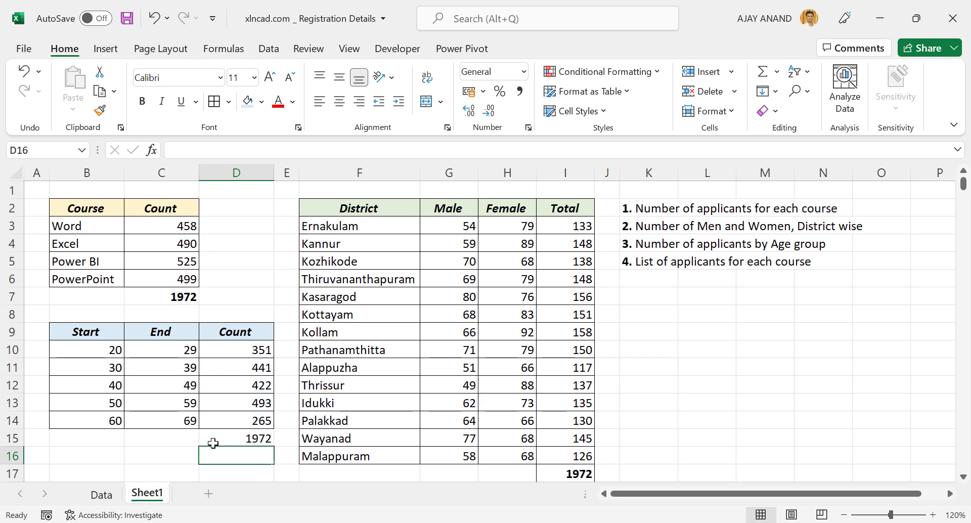
{"action": "left_click", "coordinate": [235, 441]}
{"action": "left_click", "coordinate": [142, 102]}
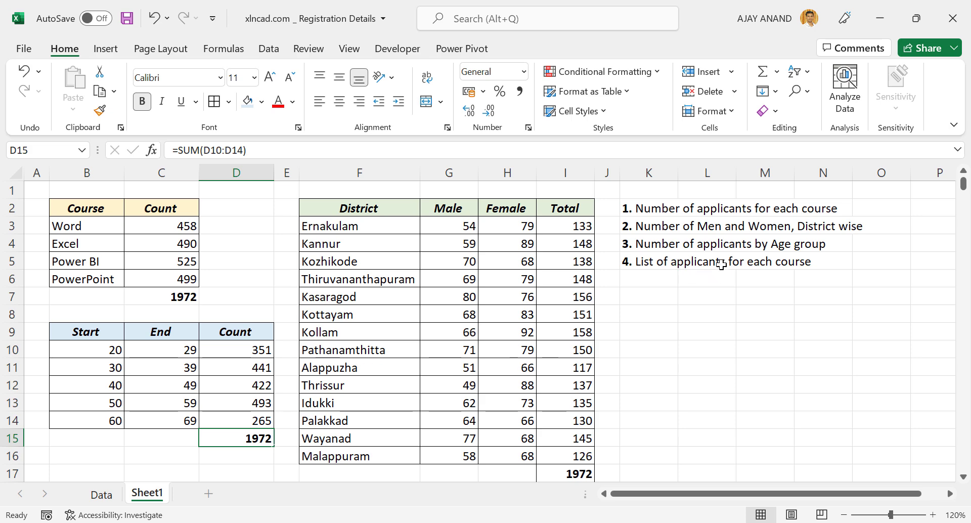
Add a new worksheet and copy the header row B2:G2 from the Data sheet into its row 2, starting at B2
{"action": "left_click", "coordinate": [209, 493]}
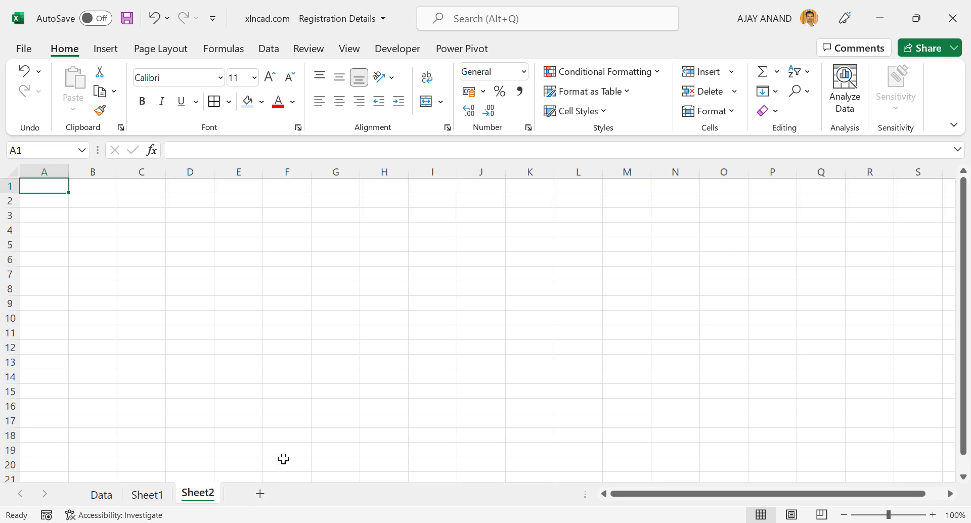
{"action": "left_click", "coordinate": [102, 495]}
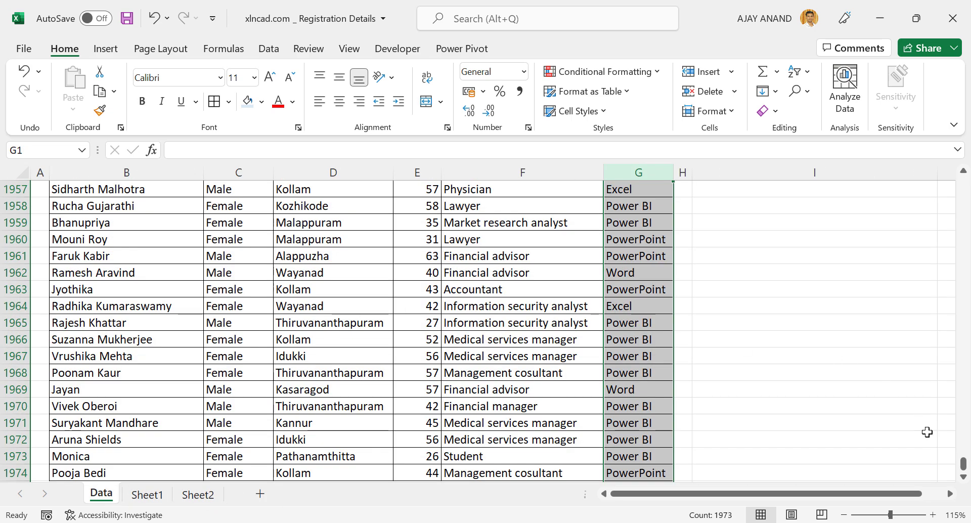
{"action": "left_click_drag", "start_coordinate": [963, 462], "coordinate": [963, 183]}
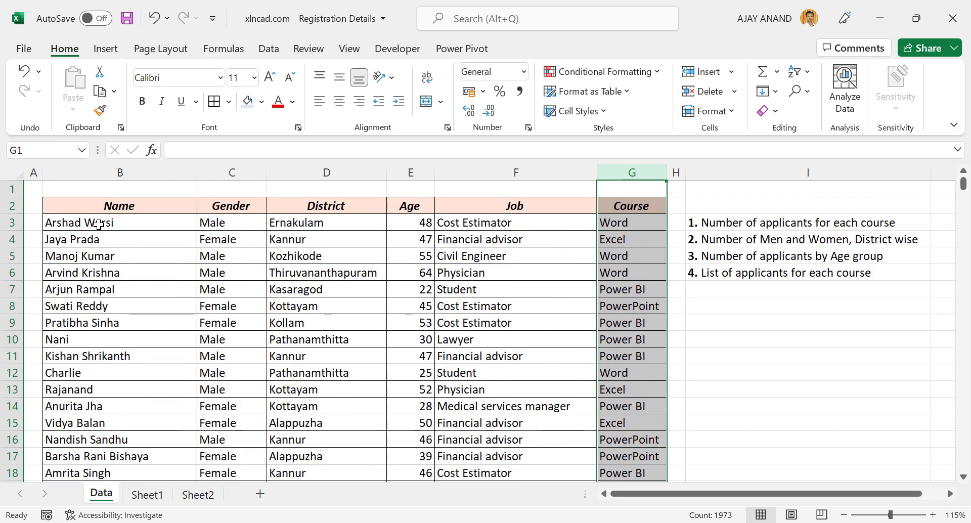
{"action": "left_click_drag", "start_coordinate": [130, 209], "coordinate": [613, 208]}
{"action": "key", "text": "ctrl+c"}
{"action": "right_click", "coordinate": [562, 208]}
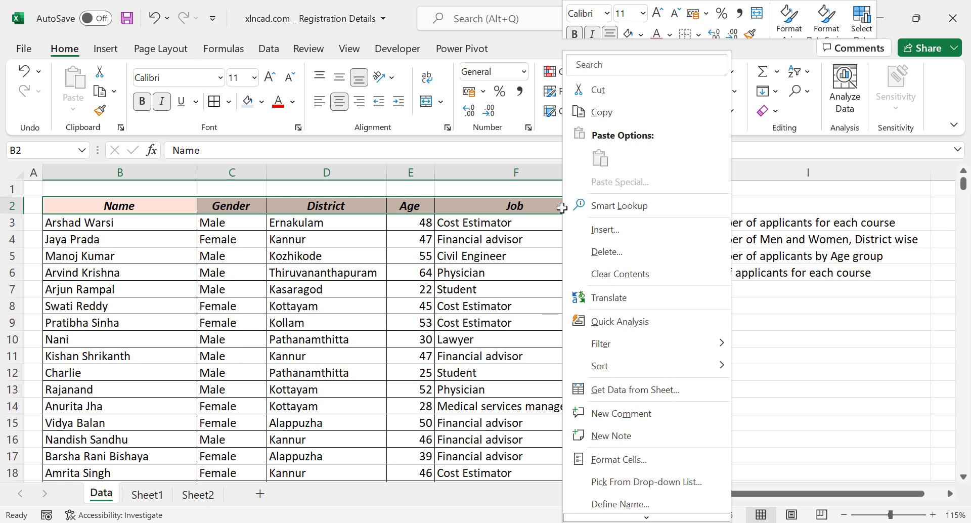
{"action": "left_click", "coordinate": [629, 111]}
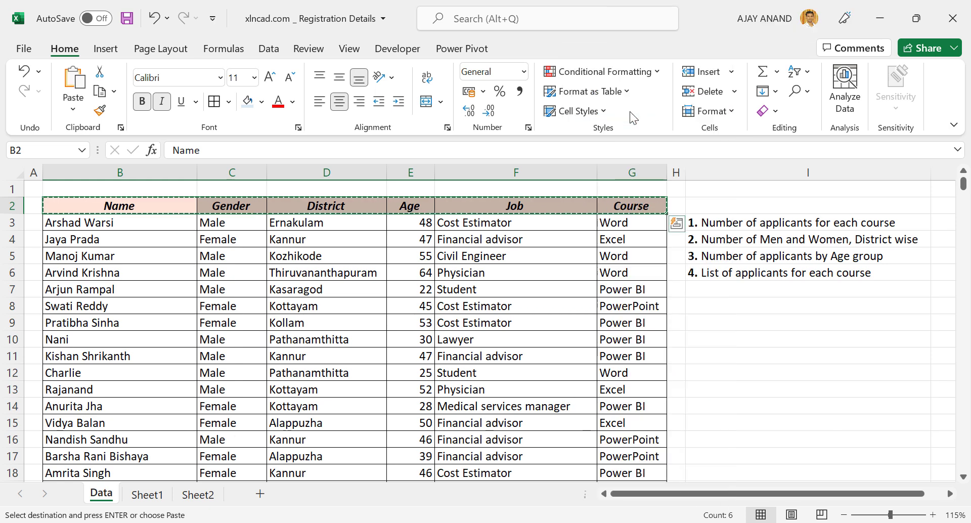
{"action": "left_click", "coordinate": [221, 486]}
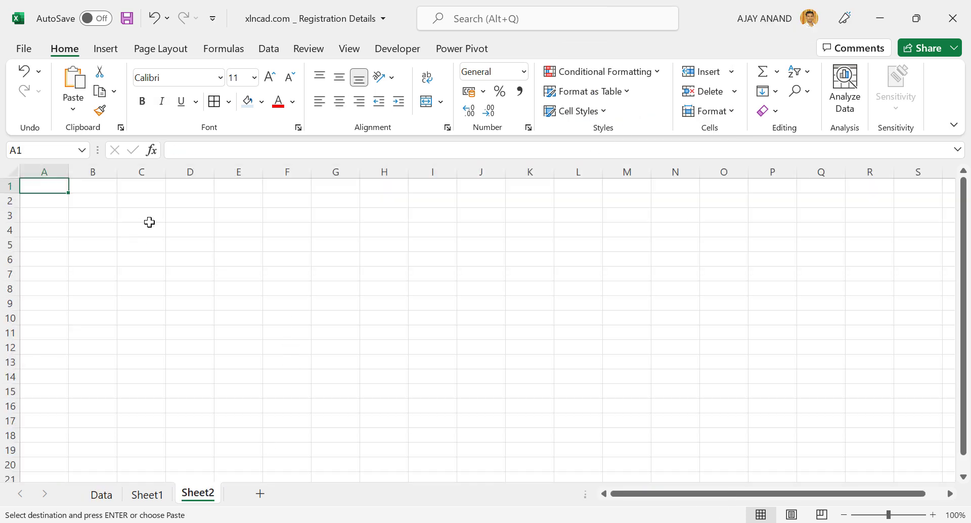
{"action": "left_click", "coordinate": [107, 200]}
{"action": "right_click", "coordinate": [107, 200]}
{"action": "left_click", "coordinate": [141, 160]}
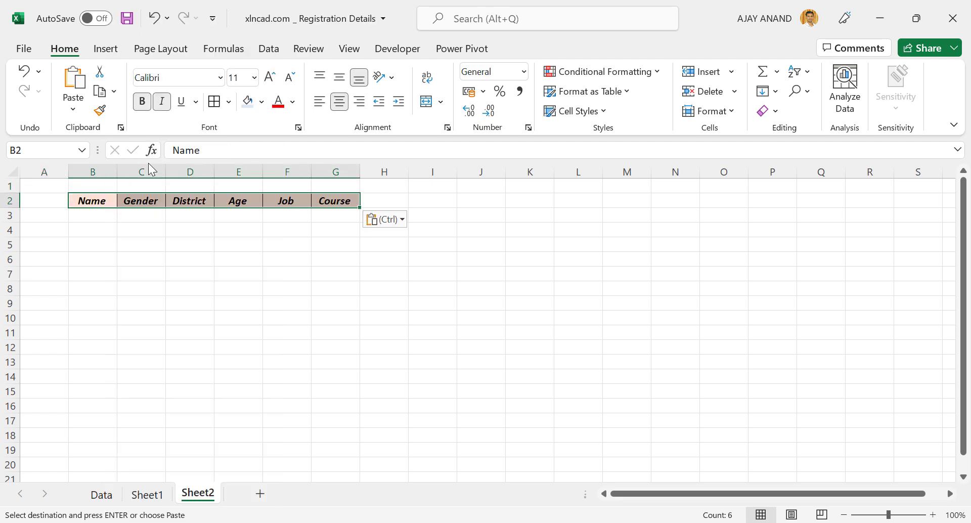
Start a FILTER formula in B3 of Sheet2 with the array Data!B3:G1974
{"action": "left_click", "coordinate": [102, 217]}
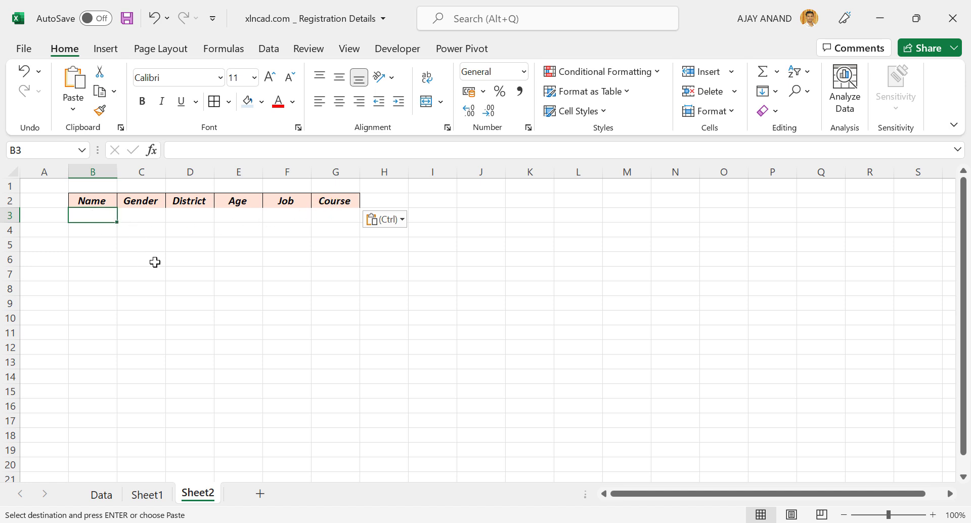
{"action": "type", "text": "=FILTER"}
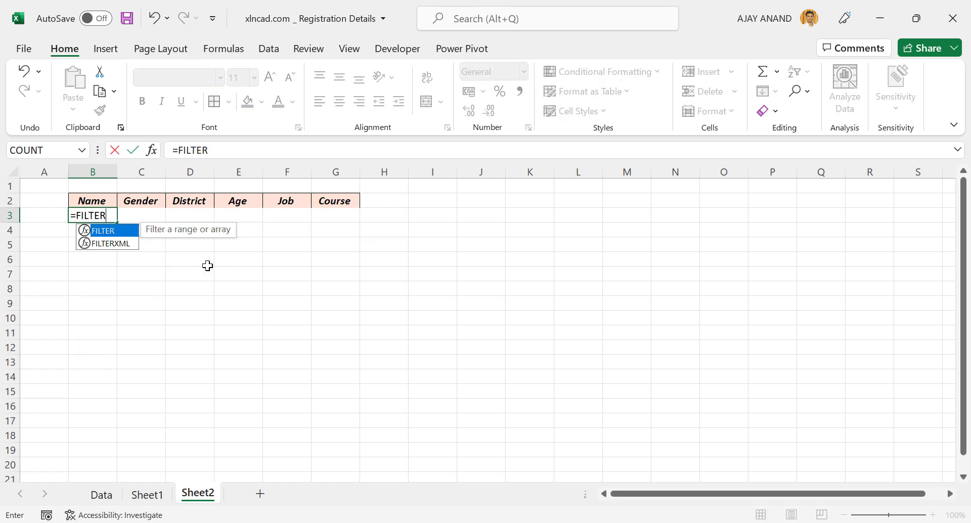
{"action": "type", "text": "("}
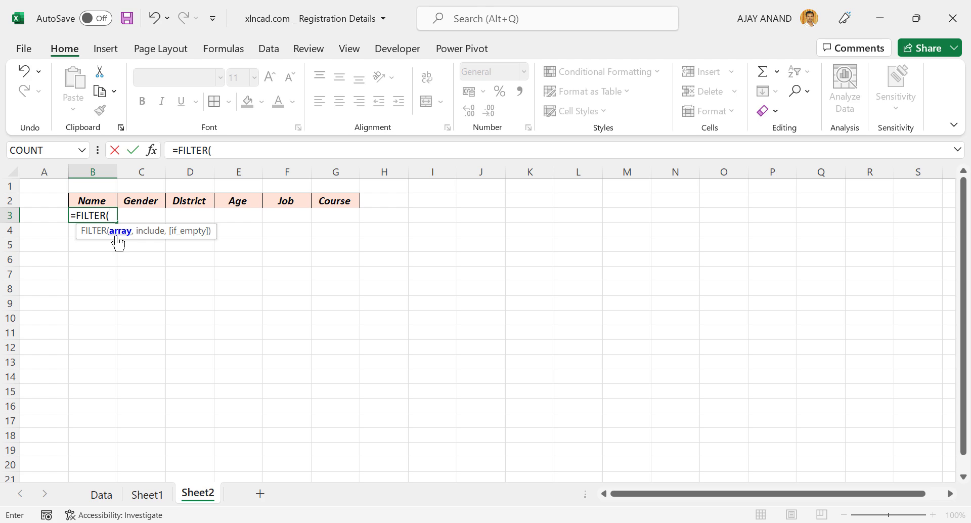
{"action": "left_click", "coordinate": [101, 495]}
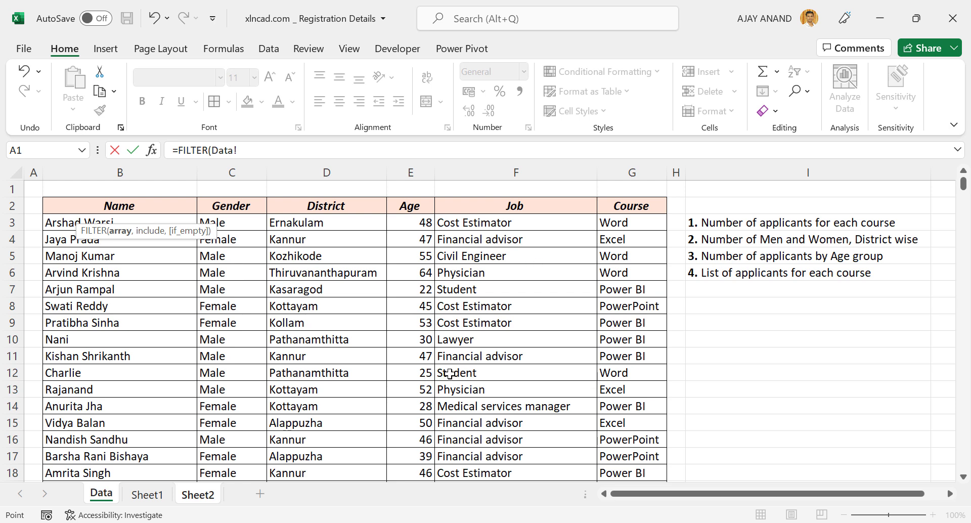
{"action": "left_click", "coordinate": [61, 222]}
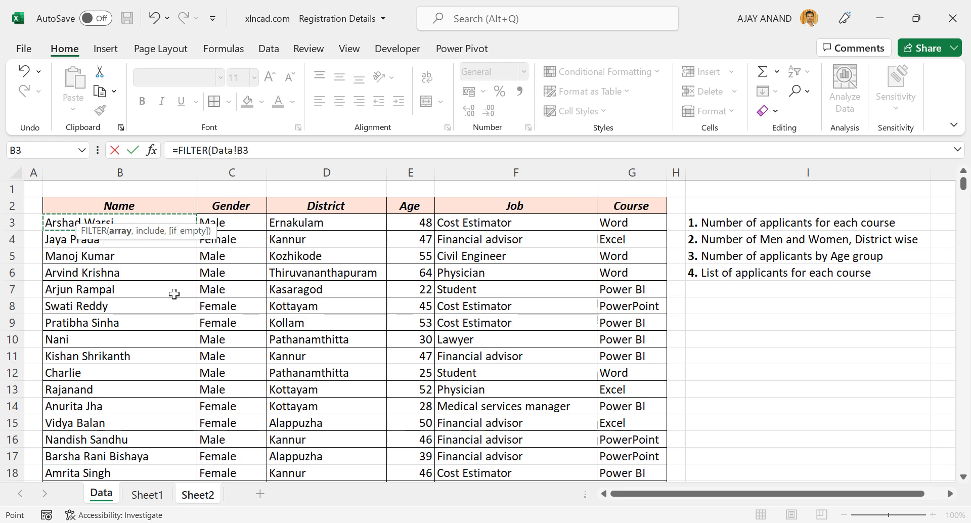
{"action": "key", "text": "ctrl+shift+Down"}
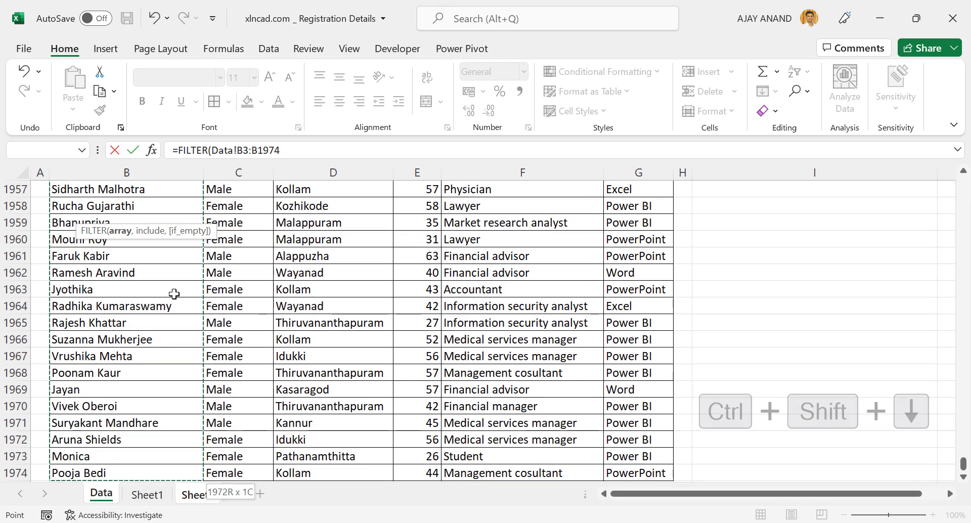
{"action": "key", "text": "ctrl+shift+Right"}
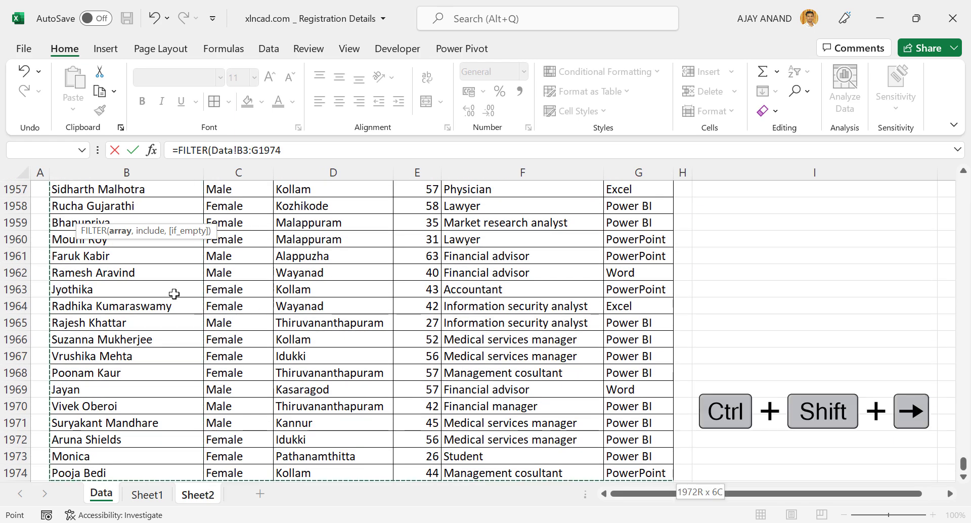
{"action": "scroll", "coordinate": [174, 293], "scroll_direction": "down", "scroll_amount": 2}
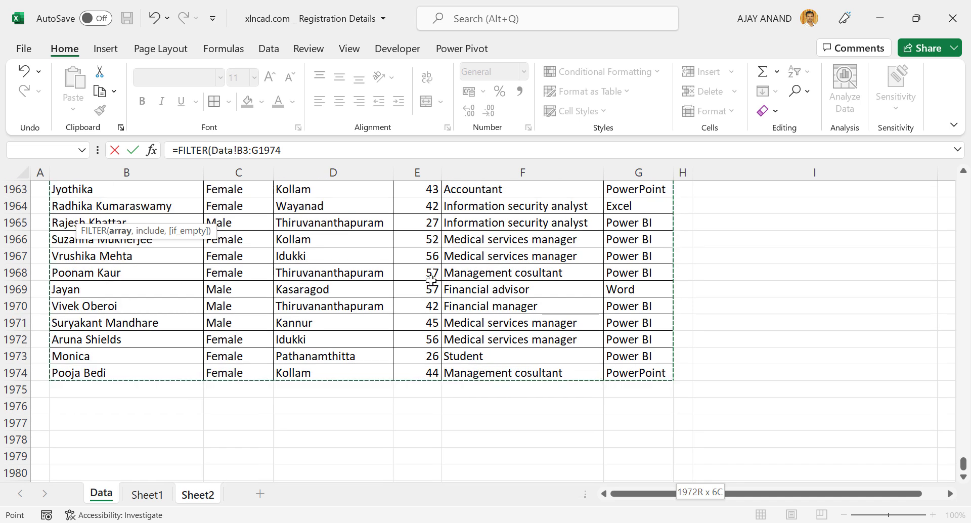
{"action": "left_click", "coordinate": [299, 151]}
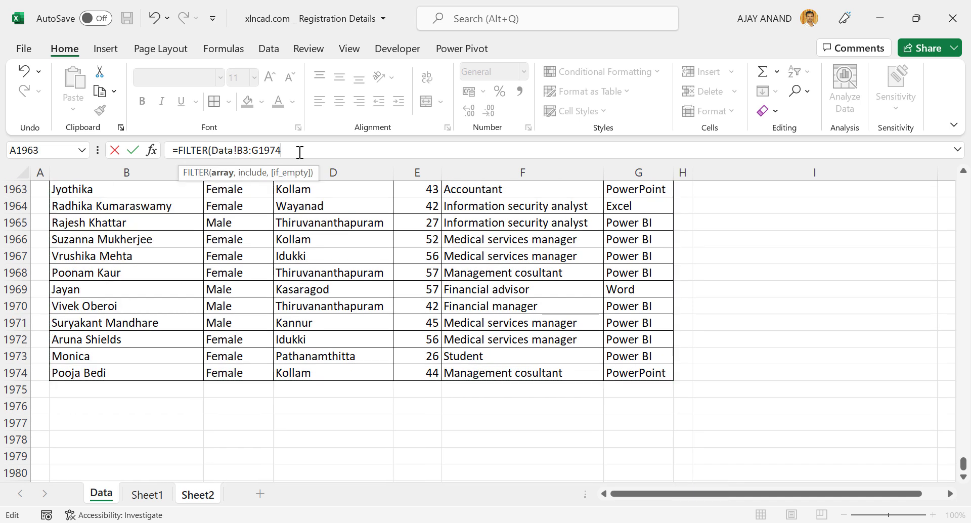
Add the include condition Data!G3:G1974="Excel" and complete the FILTER formula
{"action": "type", "text": ","}
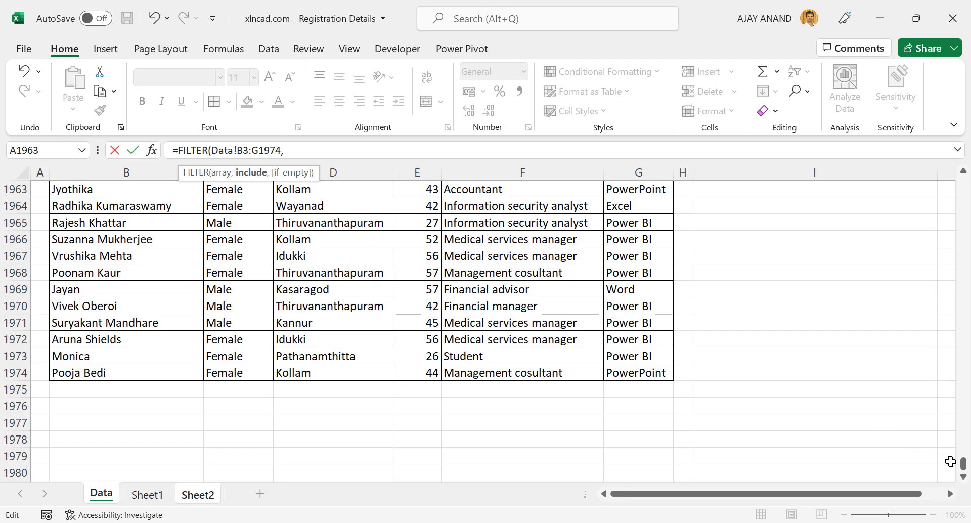
{"action": "left_click_drag", "start_coordinate": [962, 469], "coordinate": [959, 184]}
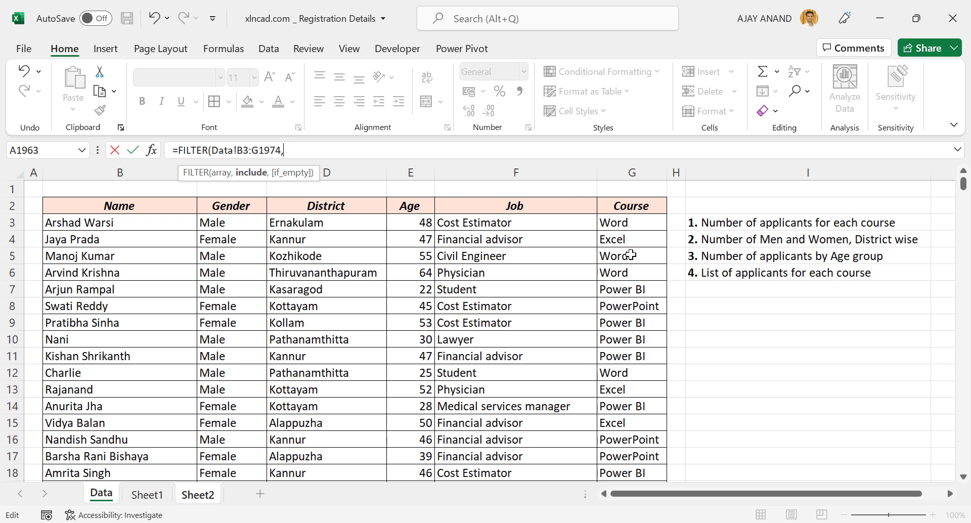
{"action": "left_click", "coordinate": [636, 222]}
{"action": "key", "text": "ctrl+shift+Down"}
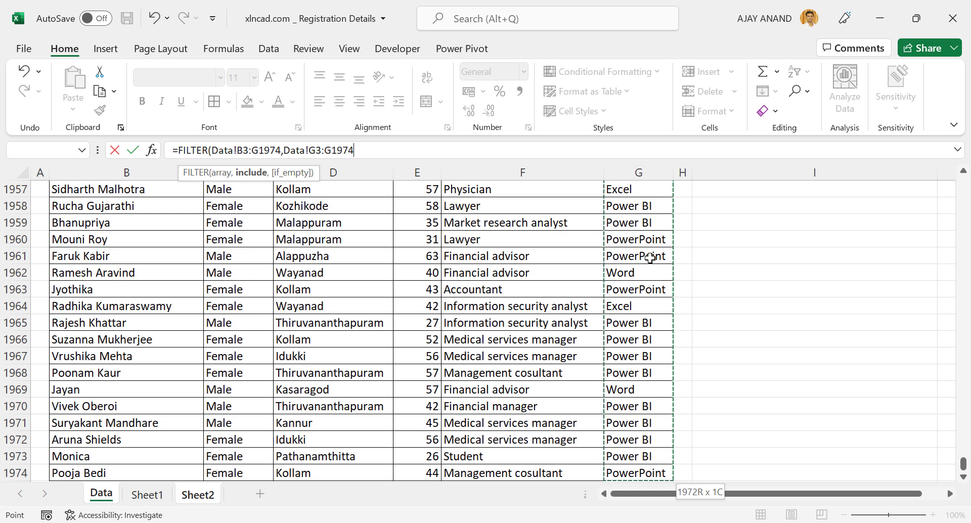
{"action": "type", "text": "=\"Excel"}
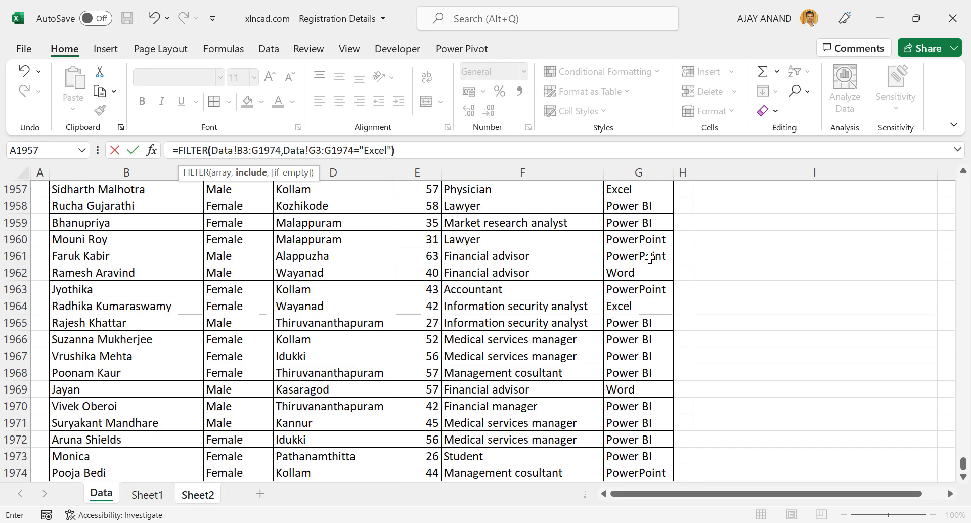
{"action": "key", "text": "Return"}
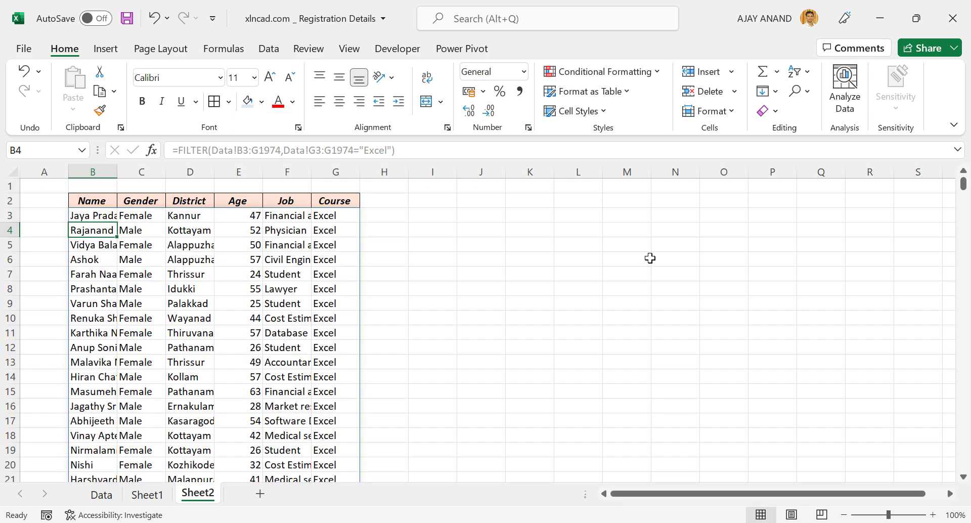
Auto-fit the widths of columns B to G and rename Sheet2 as Excel
{"action": "left_click_drag", "start_coordinate": [102, 172], "coordinate": [314, 172]}
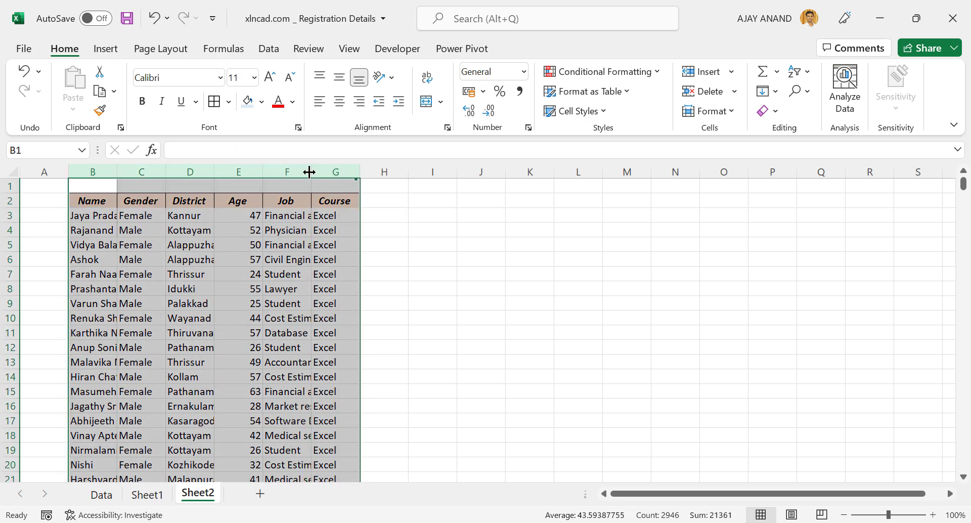
{"action": "double_click", "coordinate": [310, 172]}
{"action": "left_click", "coordinate": [495, 314]}
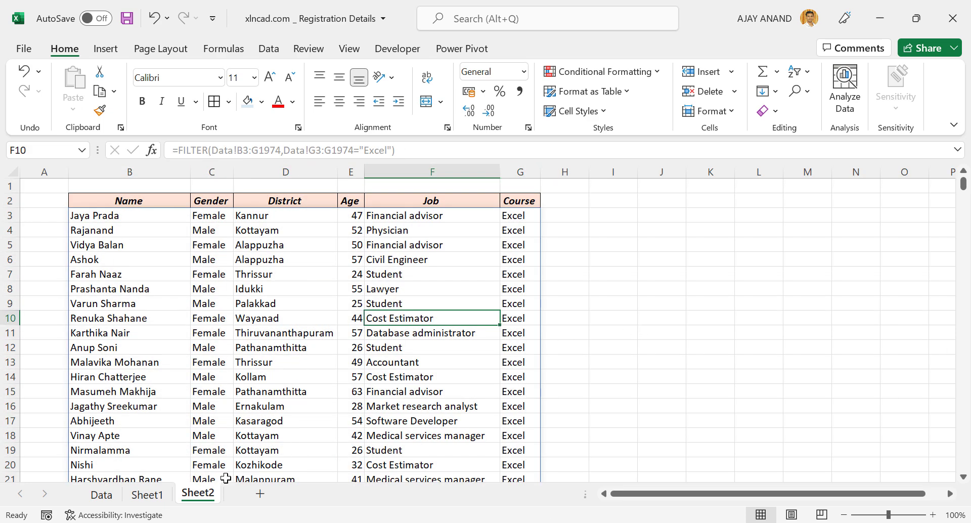
{"action": "double_click", "coordinate": [203, 493]}
{"action": "type", "text": "Excel"}
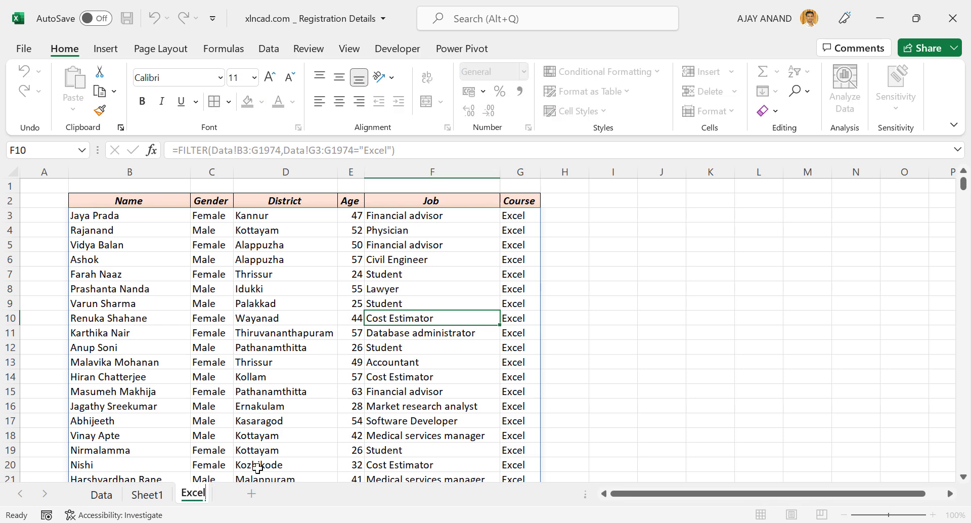
{"action": "key", "text": "Return"}
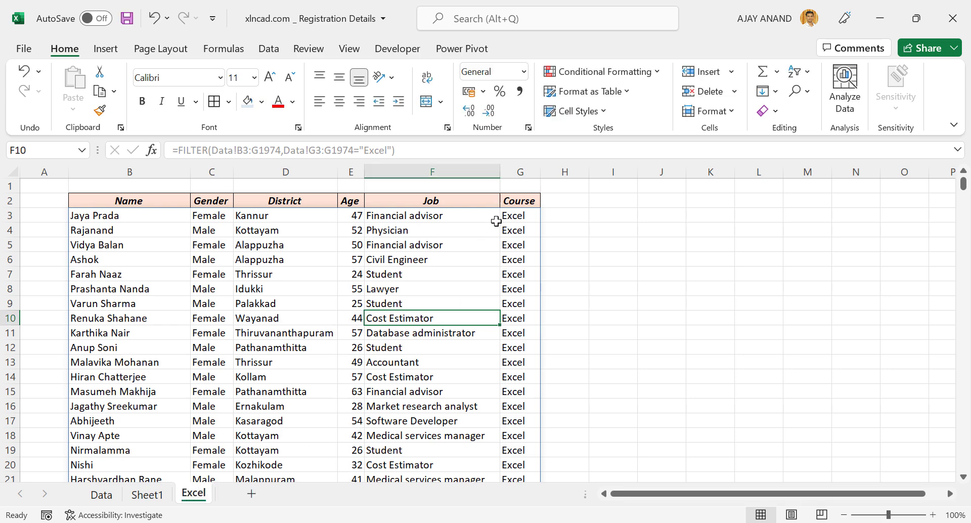
Create a copy of the Excel sheet at the end of the workbook and rename the copy as Word
{"action": "right_click", "coordinate": [200, 495]}
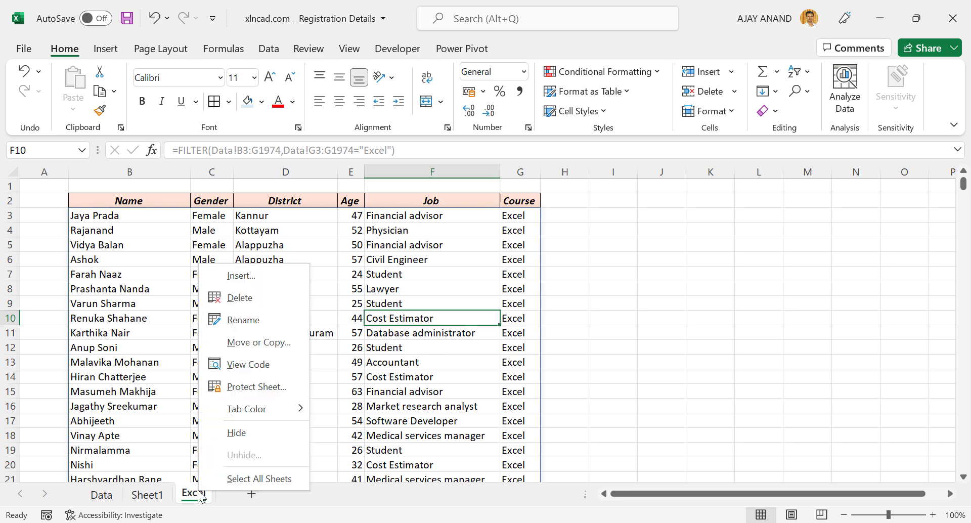
{"action": "left_click", "coordinate": [283, 344]}
{"action": "left_click", "coordinate": [210, 374]}
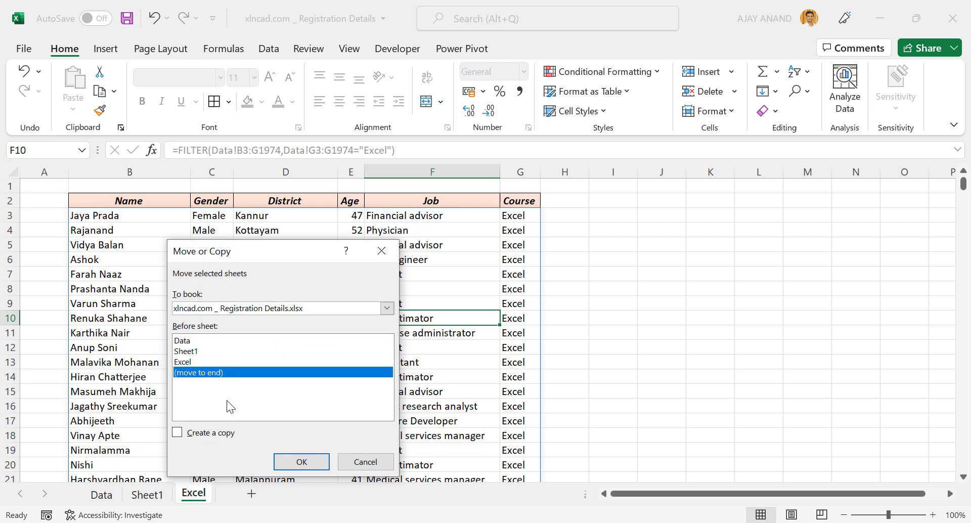
{"action": "left_click", "coordinate": [178, 432]}
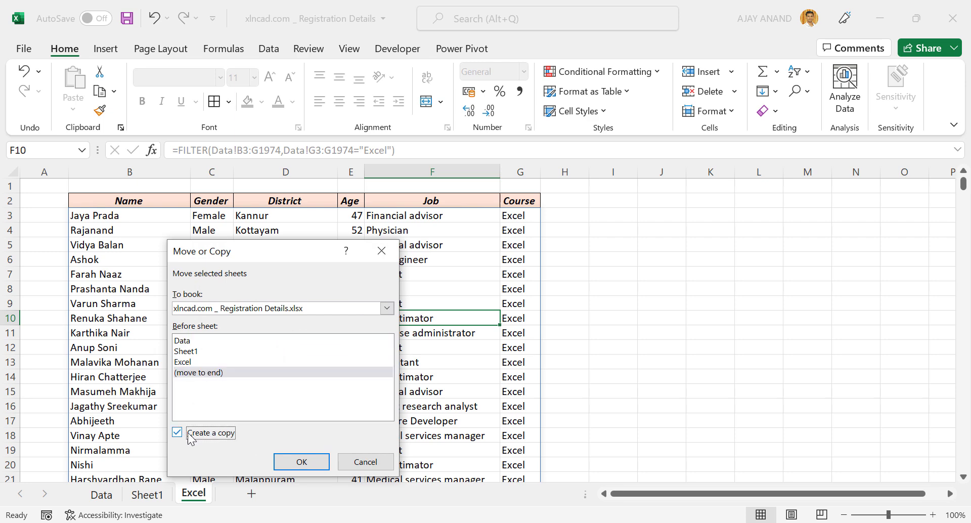
{"action": "left_click", "coordinate": [297, 461]}
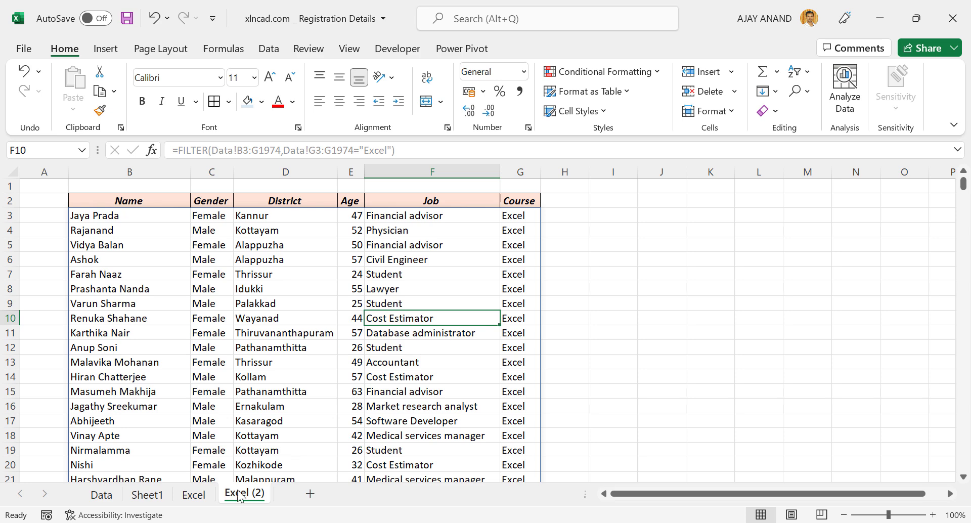
{"action": "double_click", "coordinate": [243, 493]}
{"action": "type", "text": "Word"}
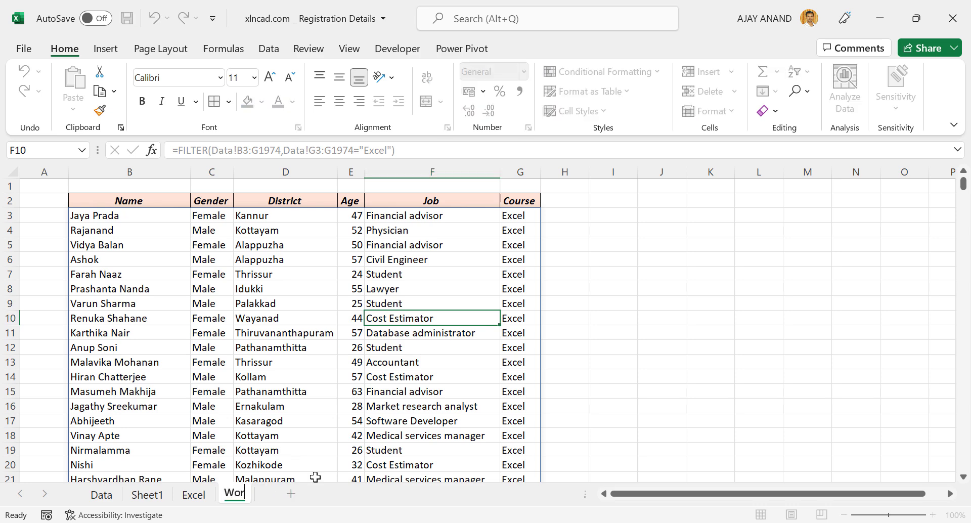
{"action": "key", "text": "Return"}
Change the course criterion in the FILTER formula in B3 of the Word sheet to "Word"
{"action": "left_click", "coordinate": [134, 219]}
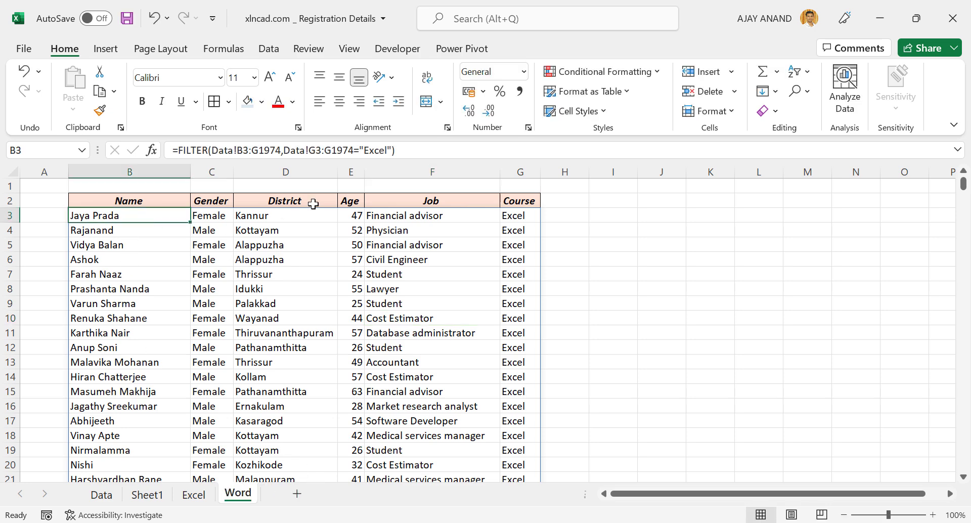
{"action": "left_click", "coordinate": [365, 152]}
{"action": "left_click_drag", "start_coordinate": [364, 151], "coordinate": [387, 152]}
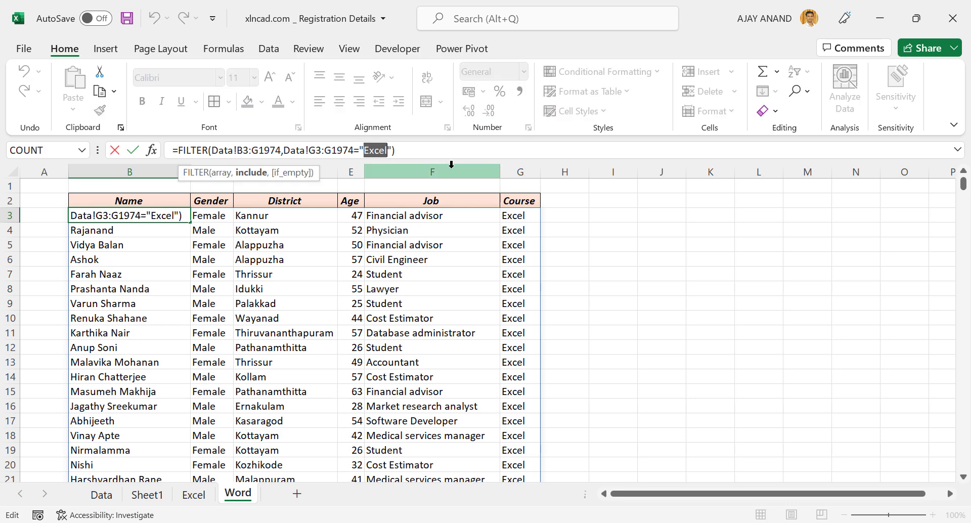
{"action": "type", "text": "Word"}
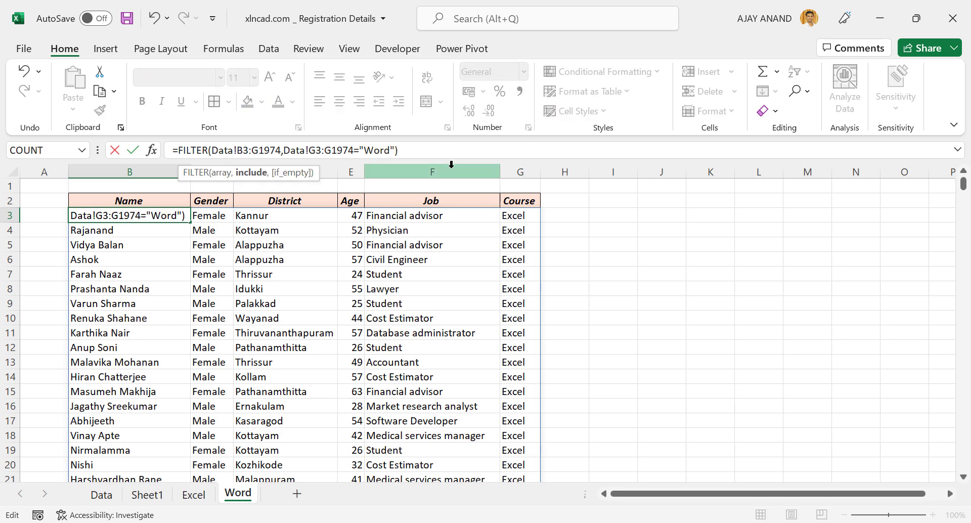
{"action": "key", "text": "Return"}
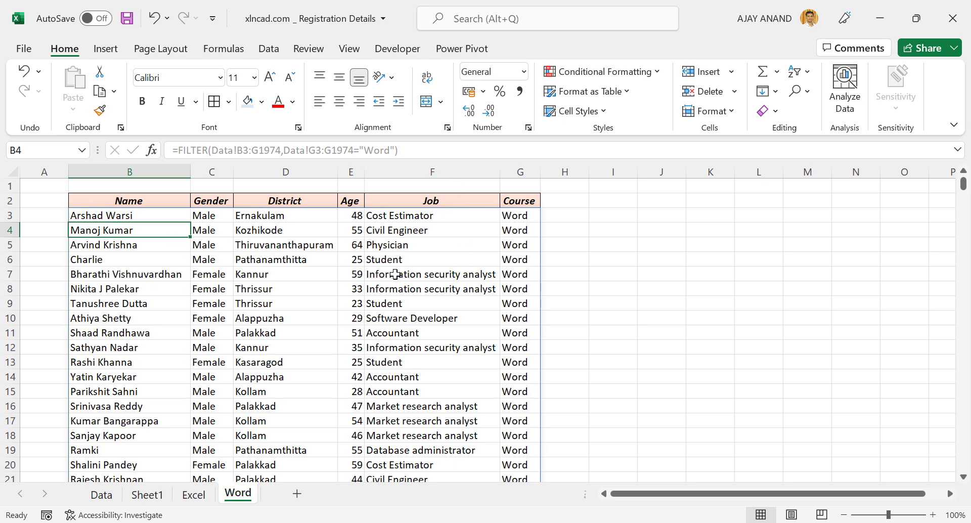
{"action": "left_click", "coordinate": [139, 220]}
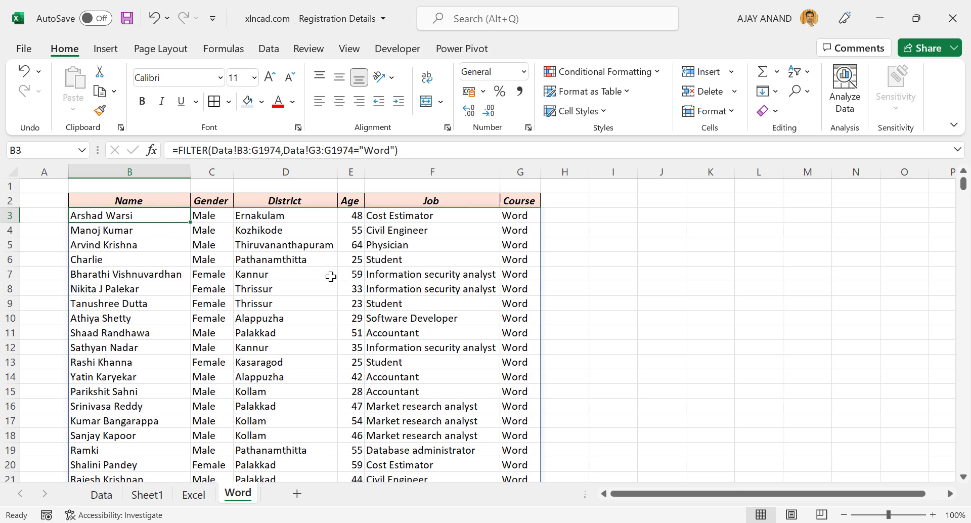
Add a new worksheet and name it Power BI
{"action": "left_click", "coordinate": [297, 494]}
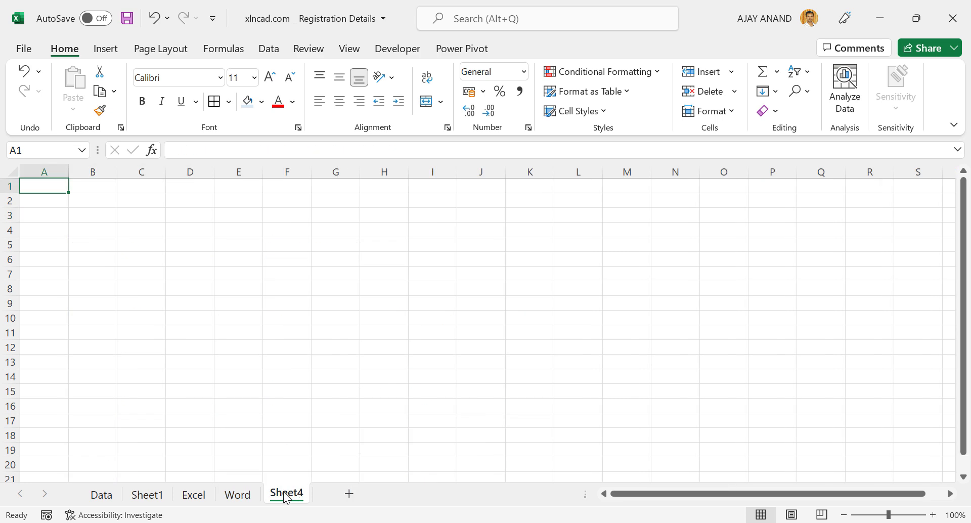
{"action": "type", "text": "Power"}
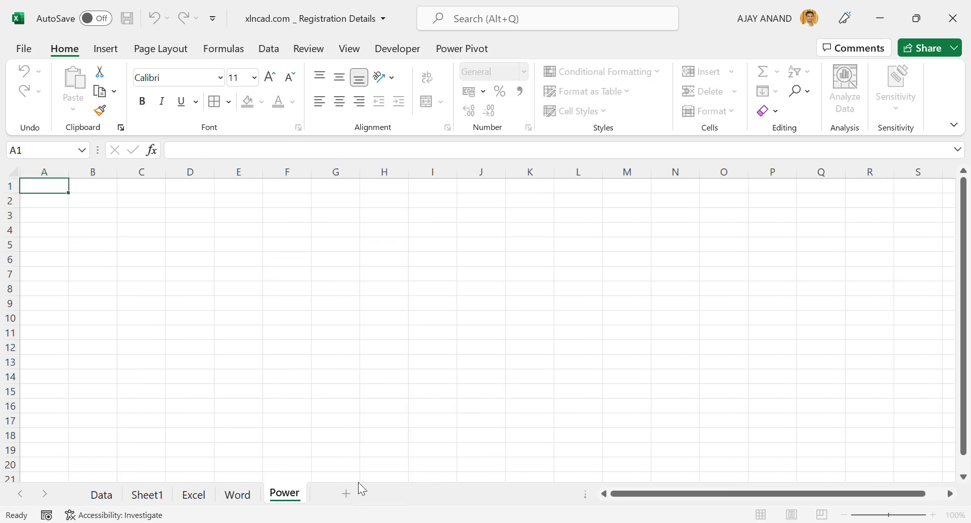
{"action": "type", "text": " BI"}
{"action": "key", "text": "Return"}
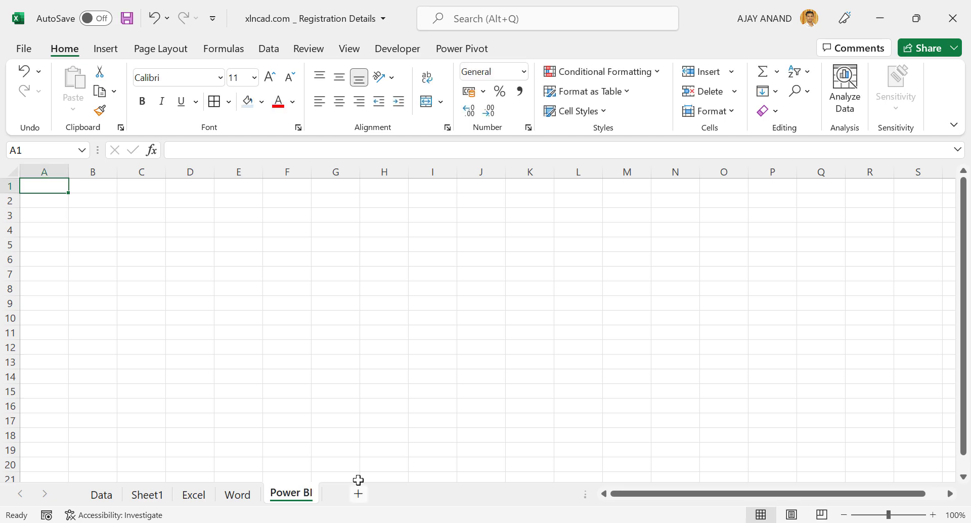
Turn on header filters for the entire registration table on the Data sheet
{"action": "left_click", "coordinate": [101, 495]}
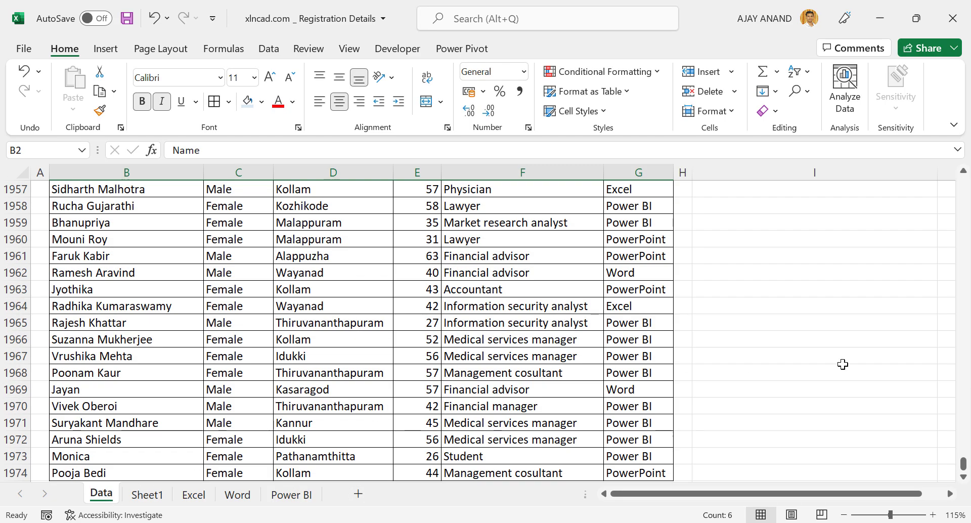
{"action": "left_click_drag", "start_coordinate": [963, 457], "coordinate": [965, 461]}
{"action": "left_click_drag", "start_coordinate": [959, 204], "coordinate": [959, 183]}
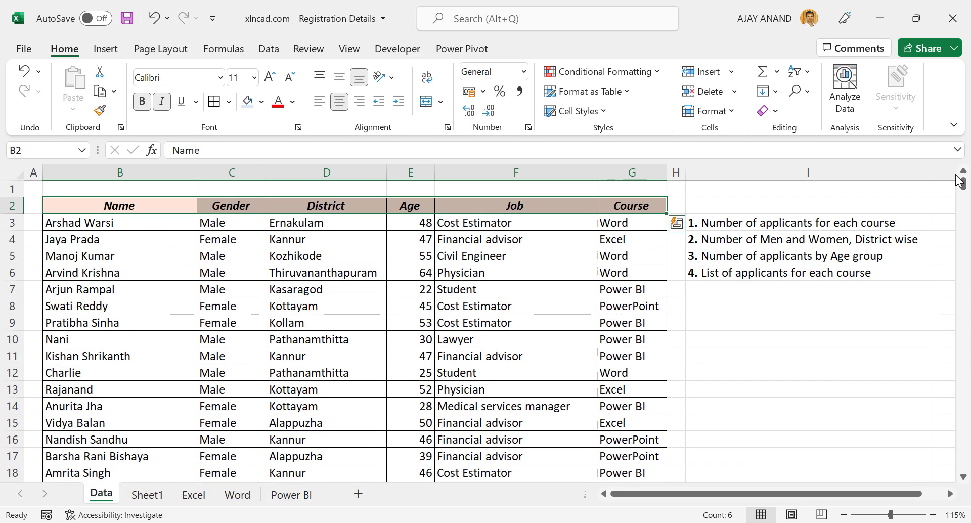
{"action": "left_click", "coordinate": [135, 271]}
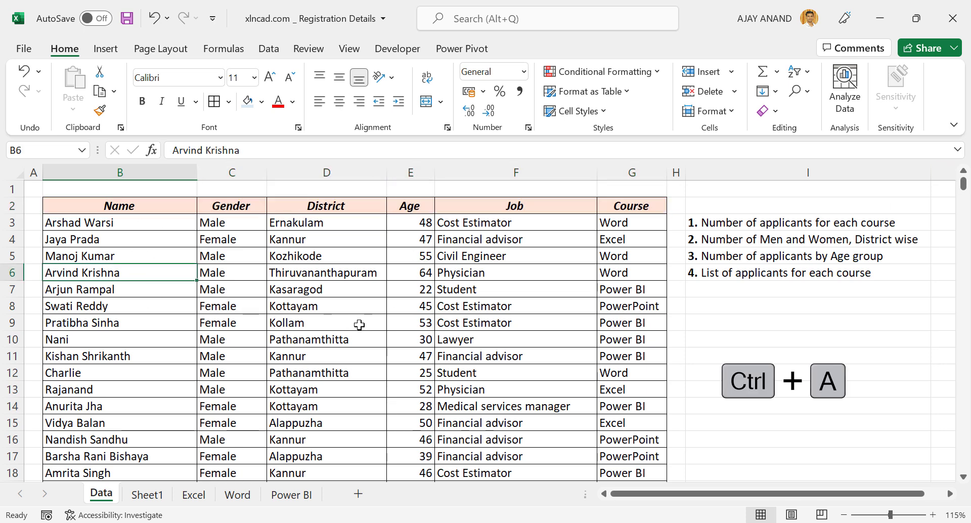
{"action": "key", "text": "ctrl+a"}
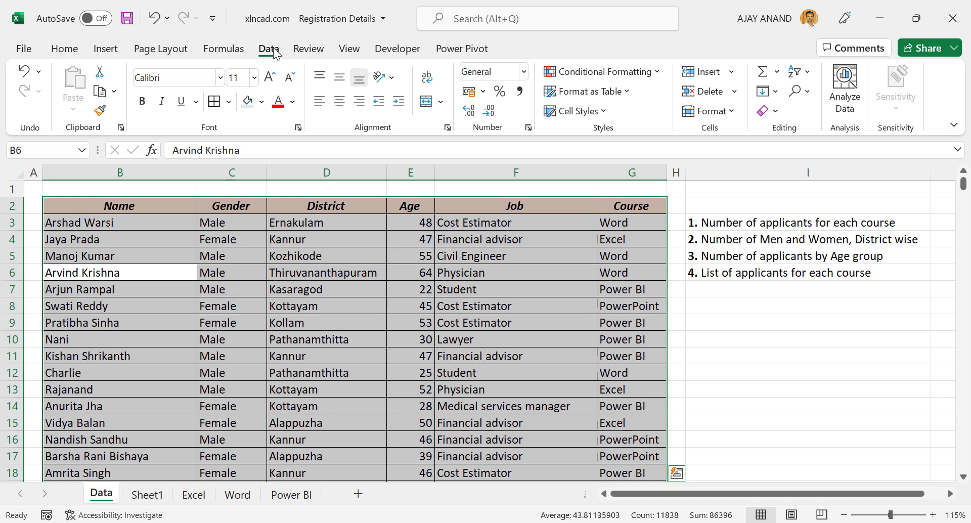
{"action": "left_click", "coordinate": [268, 49]}
{"action": "left_click", "coordinate": [487, 100]}
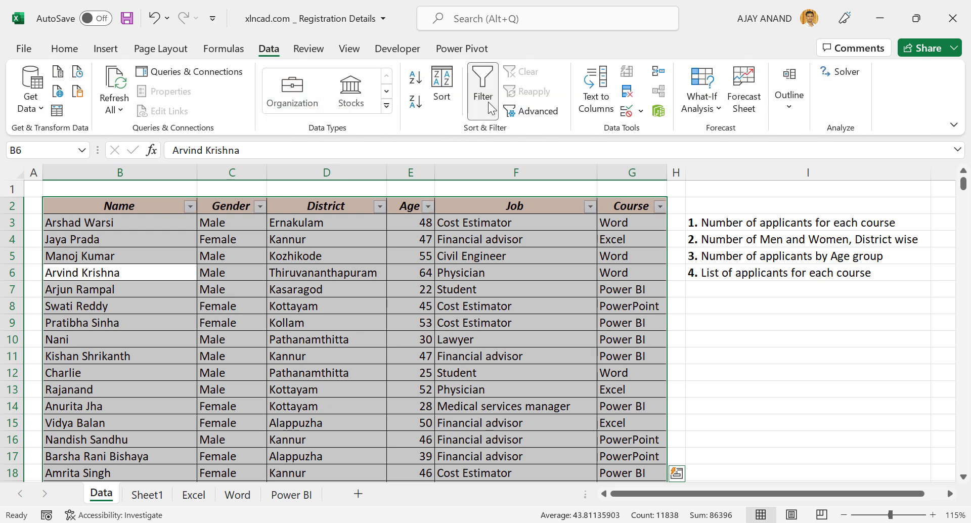
{"action": "left_click", "coordinate": [583, 265]}
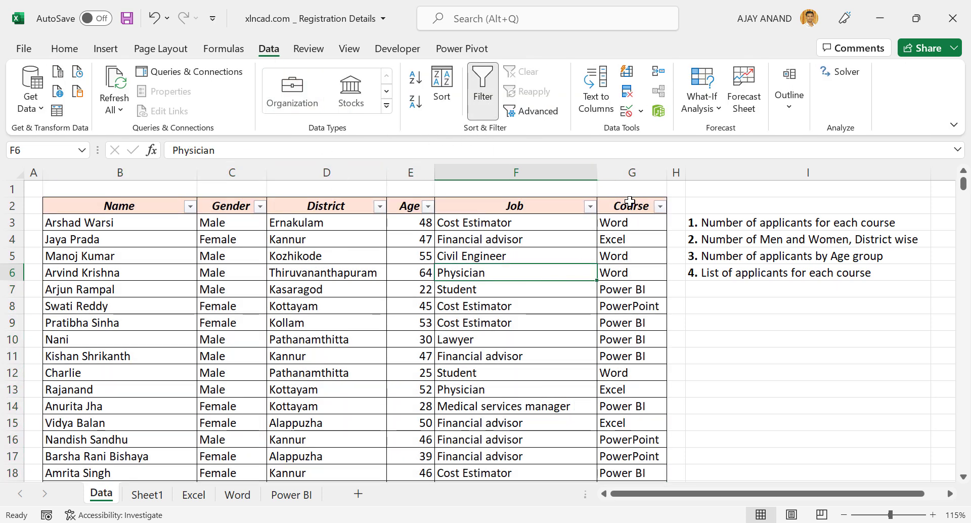
Filter the Course column of the Data sheet to show only Power BI
{"action": "left_click", "coordinate": [660, 207]}
{"action": "left_click", "coordinate": [498, 357]}
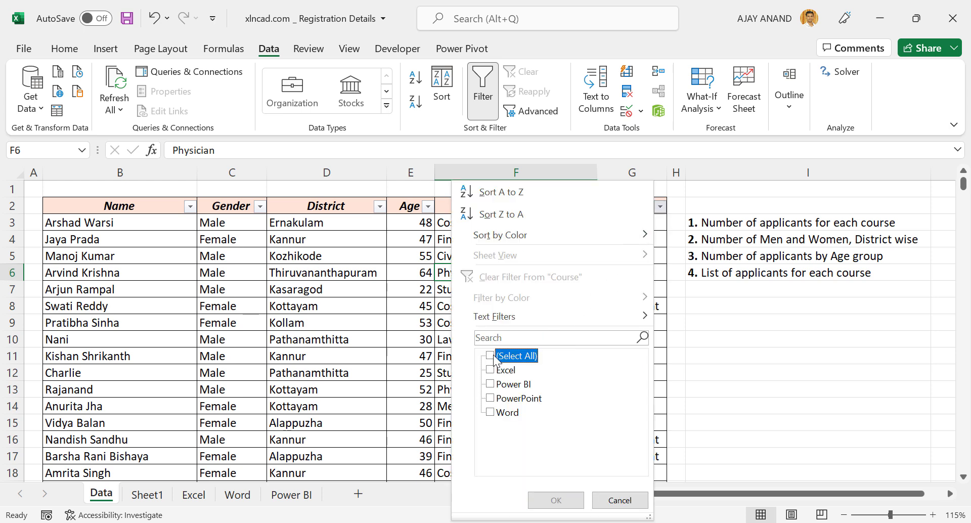
{"action": "left_click", "coordinate": [490, 384]}
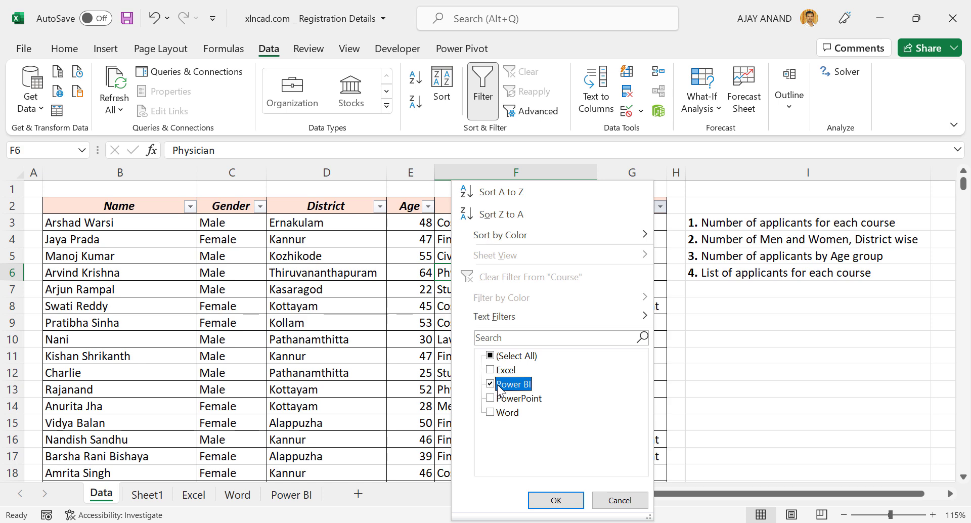
{"action": "left_click", "coordinate": [558, 500]}
Copy the filtered Power BI registrations with their headers and paste them at B2 of the Power BI sheet
{"action": "left_click", "coordinate": [252, 292]}
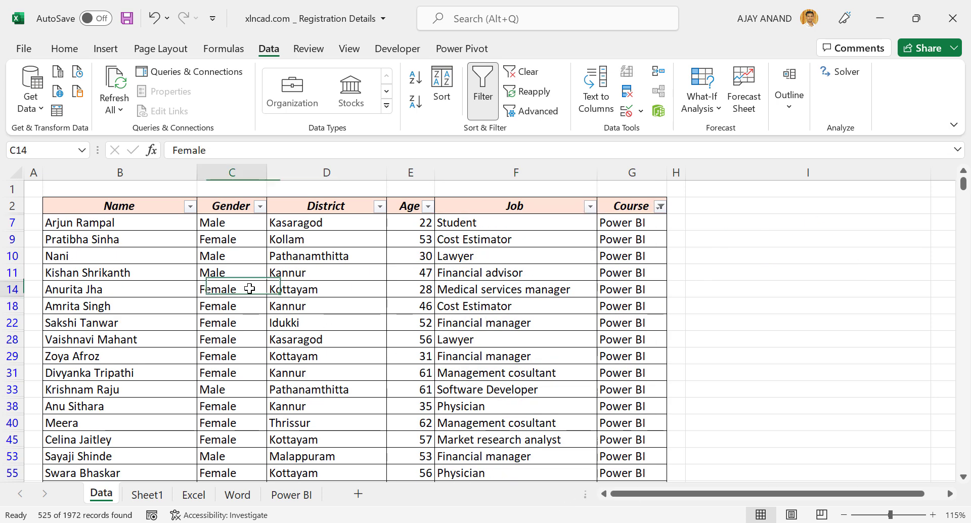
{"action": "key", "text": "ctrl+a"}
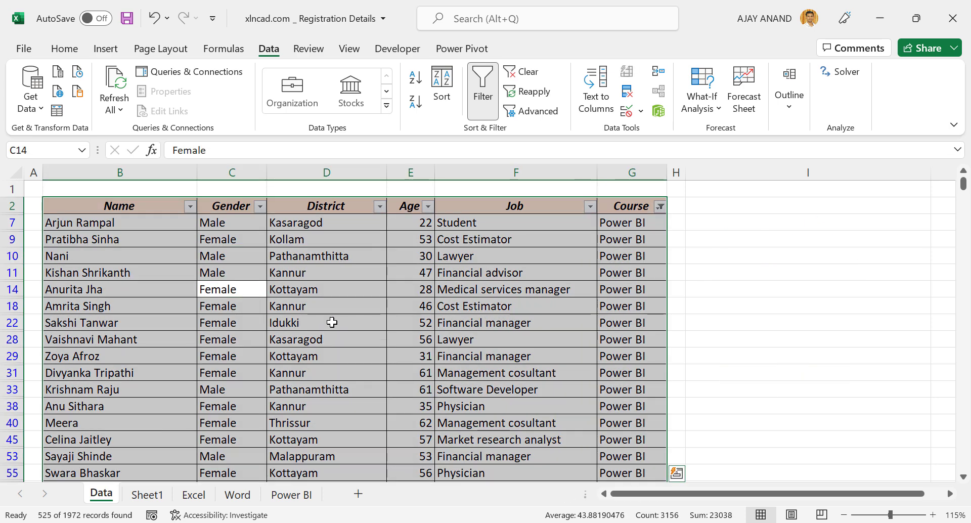
{"action": "key", "text": "ctrl+q"}
{"action": "key", "text": "Escape"}
{"action": "key", "text": "ctrl+c"}
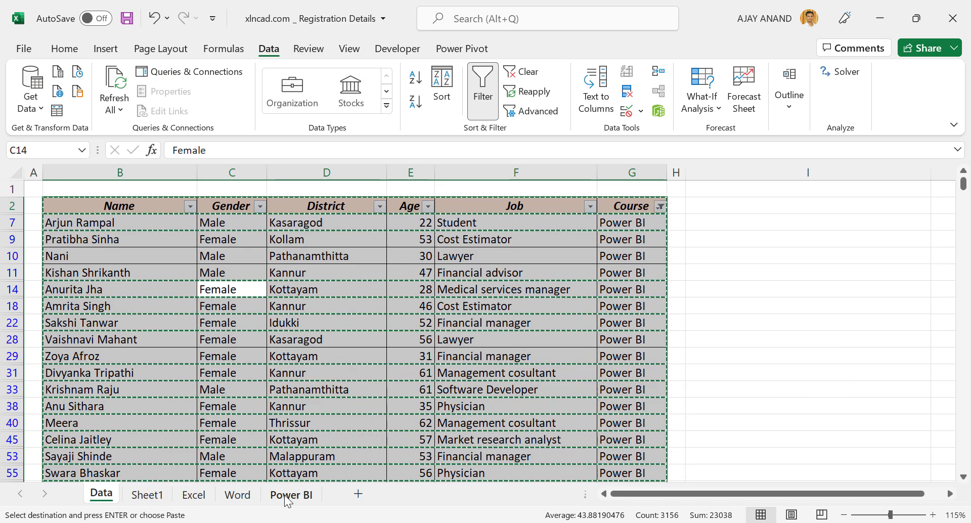
{"action": "left_click", "coordinate": [287, 496]}
{"action": "left_click", "coordinate": [98, 202]}
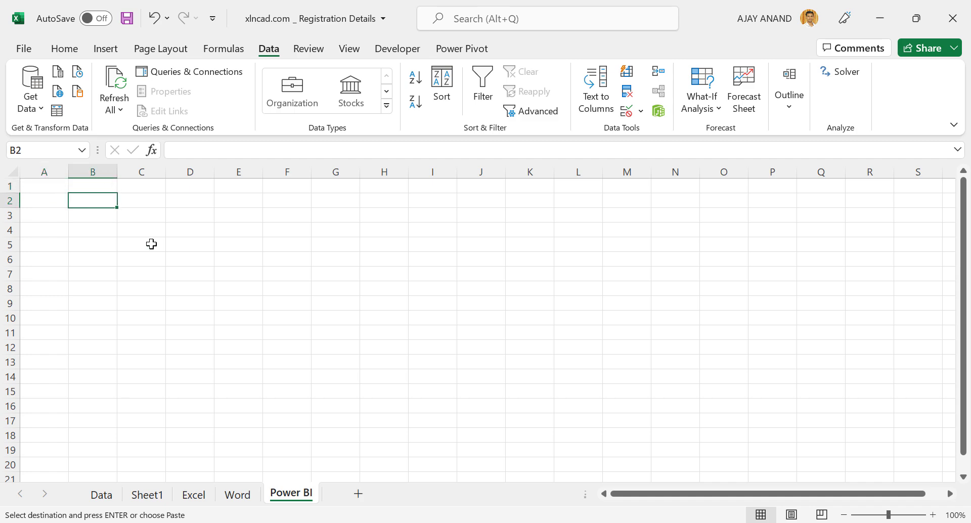
{"action": "key", "text": "ctrl+v"}
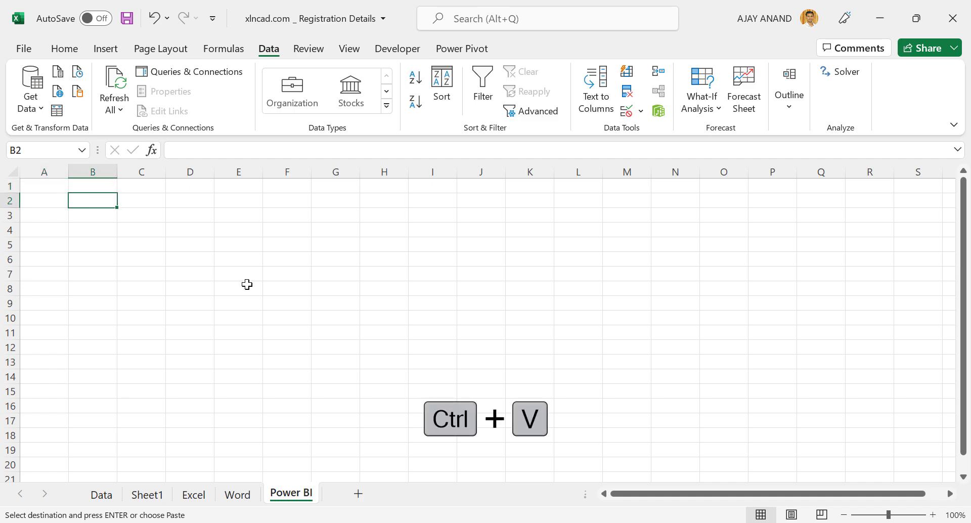
{"action": "left_click", "coordinate": [444, 270]}
Auto-fit the widths of columns B to G on the Power BI sheet and zoom it to 110%
{"action": "left_click_drag", "start_coordinate": [106, 178], "coordinate": [326, 171]}
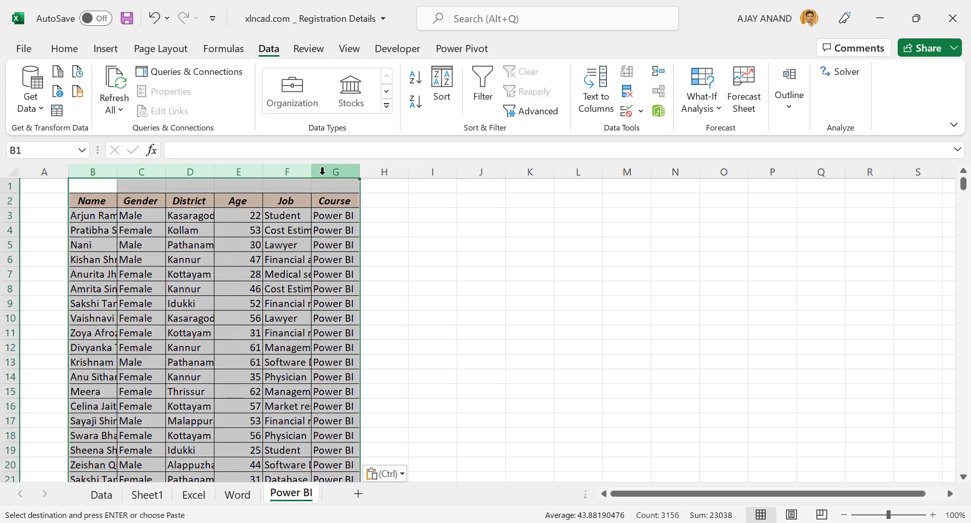
{"action": "double_click", "coordinate": [311, 171]}
{"action": "left_click", "coordinate": [621, 331]}
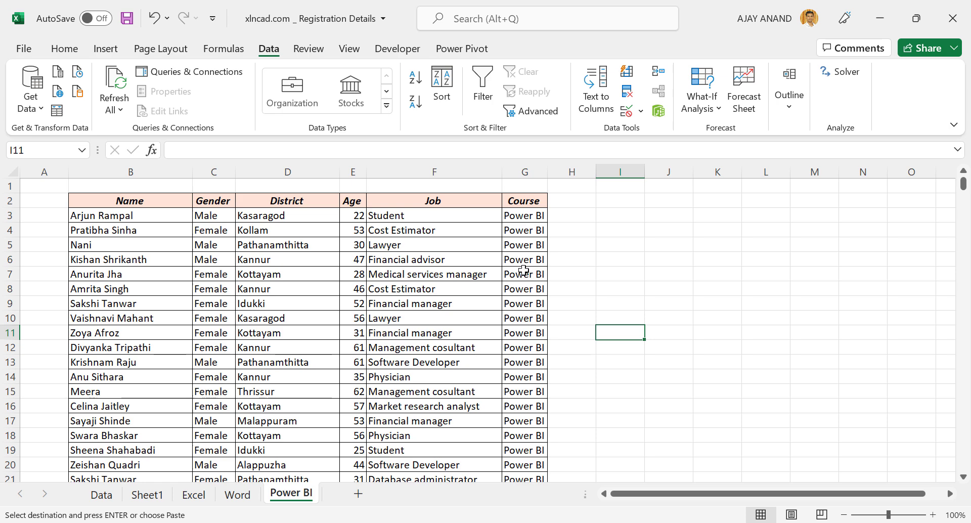
{"action": "left_click", "coordinate": [933, 514]}
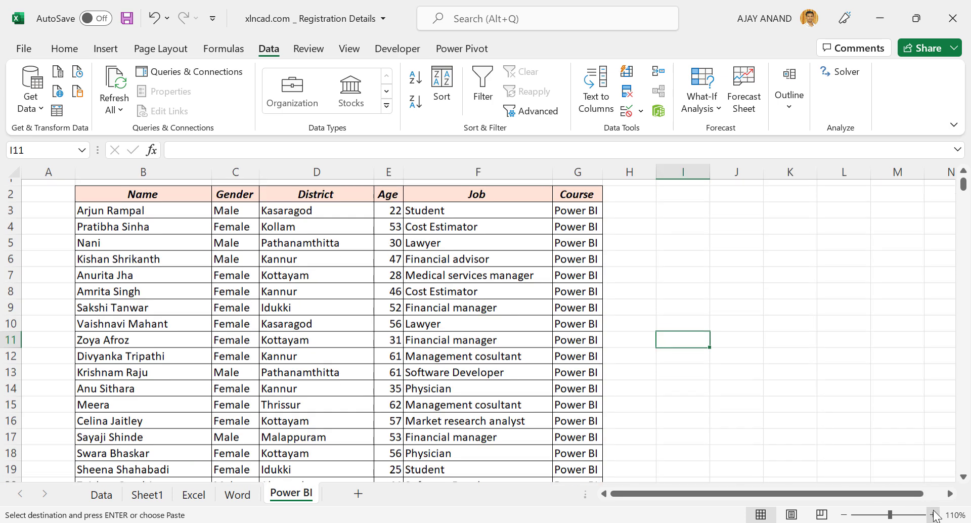
Add a new worksheet after the Power BI sheet and name it PowerPoint
{"action": "left_click", "coordinate": [358, 494]}
{"action": "double_click", "coordinate": [348, 493]}
{"action": "type", "text": "PowerPoint"}
{"action": "key", "text": "Return"}
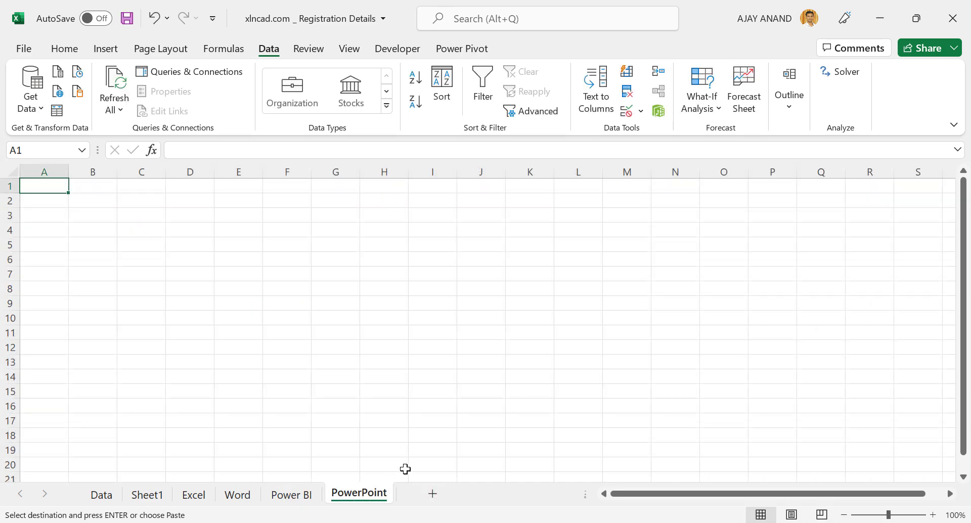
Change the Course filter on the Data sheet to show only PowerPoint
{"action": "left_click", "coordinate": [111, 495]}
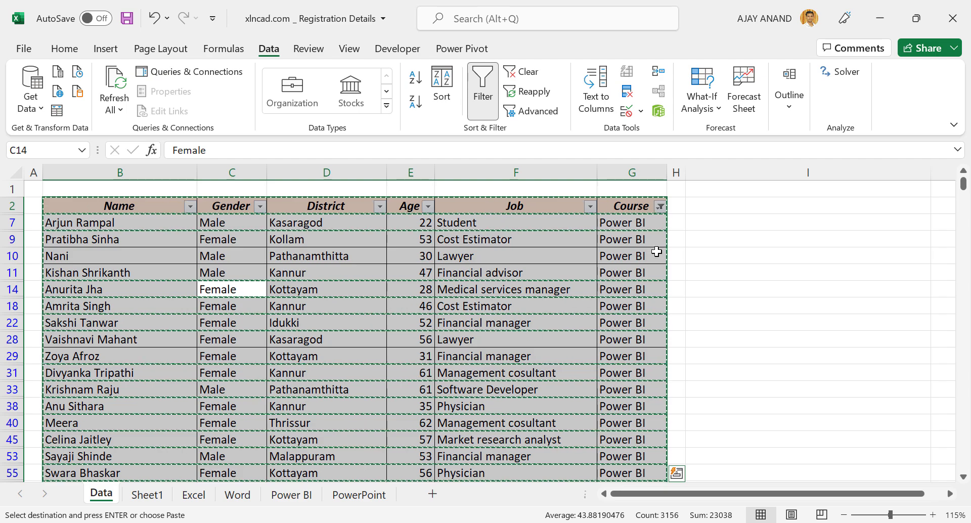
{"action": "left_click", "coordinate": [659, 207]}
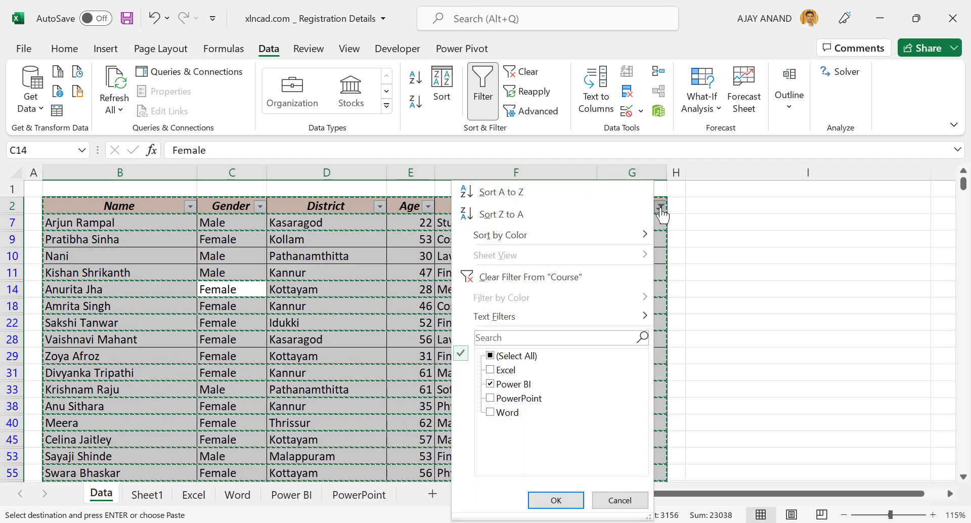
{"action": "left_click", "coordinate": [490, 398]}
{"action": "left_click", "coordinate": [491, 384]}
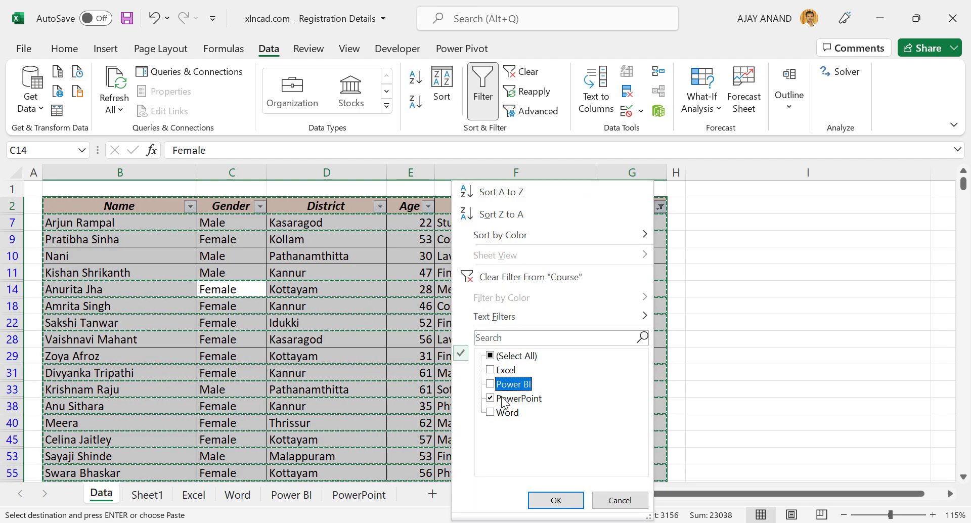
{"action": "left_click", "coordinate": [556, 500]}
Copy the filtered PowerPoint registrations with their headers and paste them at B2 of the PowerPoint sheet
{"action": "left_click", "coordinate": [354, 323]}
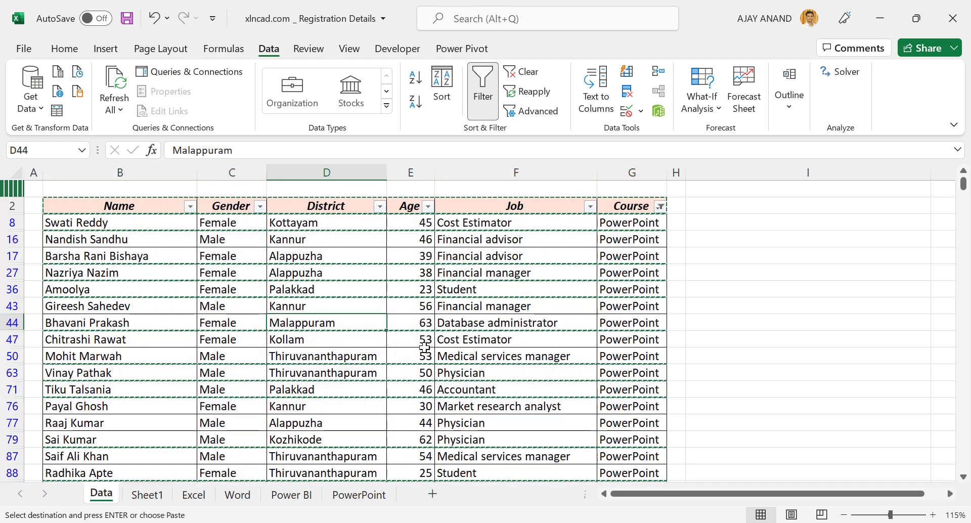
{"action": "key", "text": "ctrl+a"}
{"action": "key", "text": "ctrl+c"}
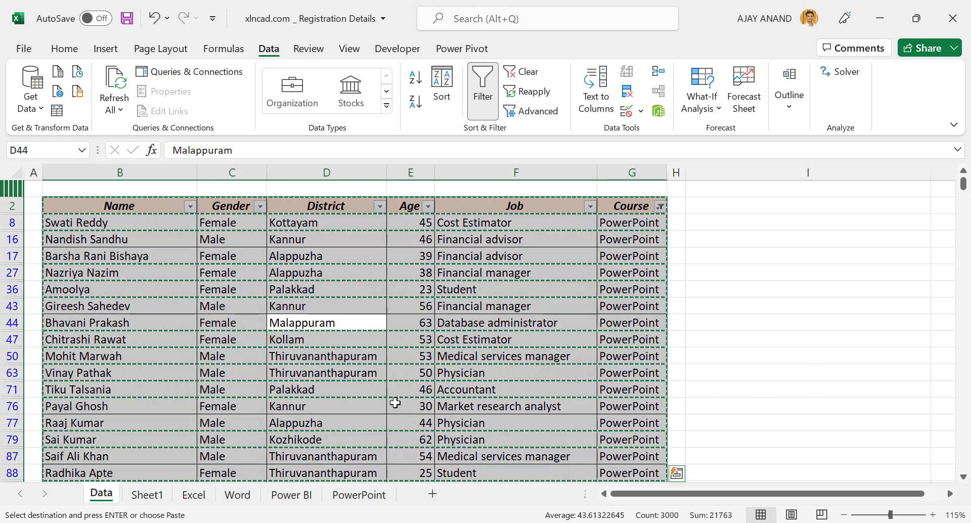
{"action": "left_click", "coordinate": [359, 494]}
{"action": "left_click", "coordinate": [103, 202]}
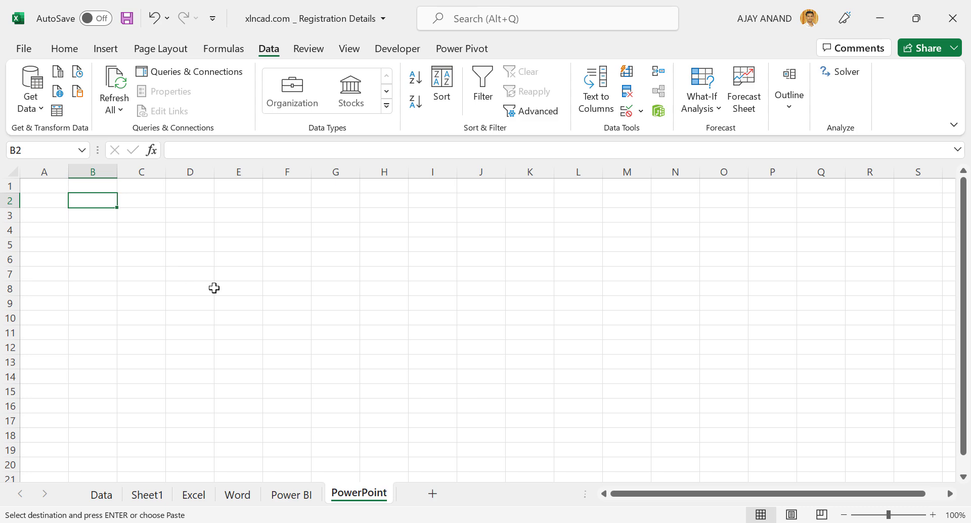
{"action": "key", "text": "ctrl+v"}
{"action": "left_click", "coordinate": [495, 275]}
Auto-fit the widths of columns B to G on the PowerPoint sheet
{"action": "left_click_drag", "start_coordinate": [92, 172], "coordinate": [335, 171]}
{"action": "double_click", "coordinate": [119, 171]}
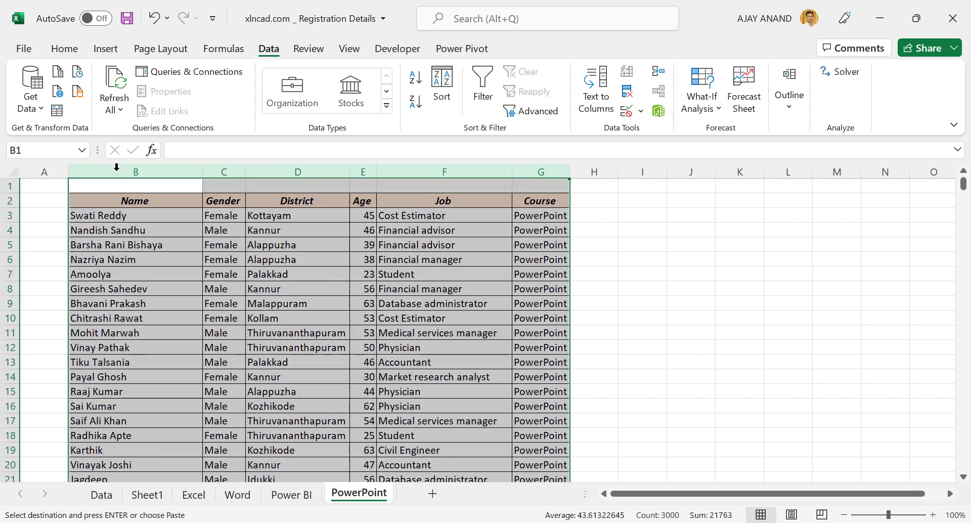
{"action": "left_click", "coordinate": [647, 336]}
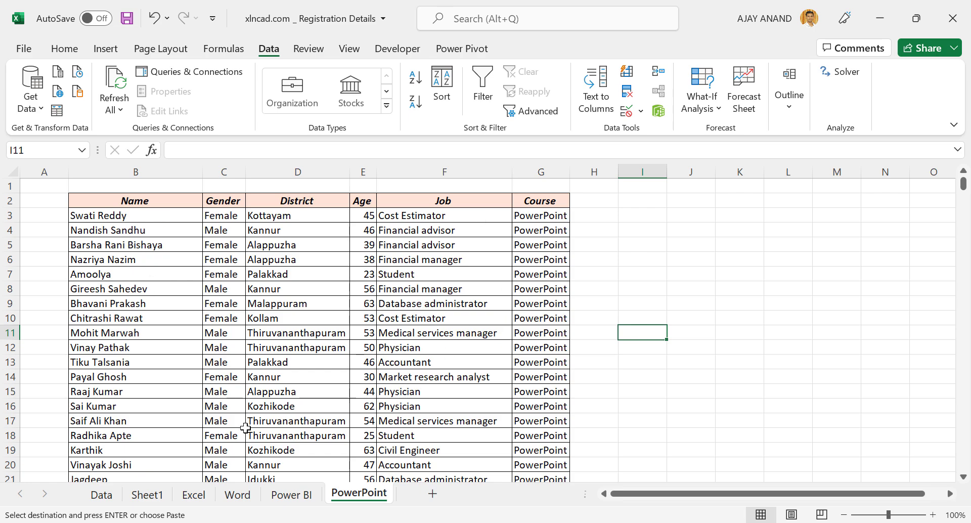
Remove the filter from the registration table on the Data sheet and return to Sheet1
{"action": "left_click", "coordinate": [116, 496]}
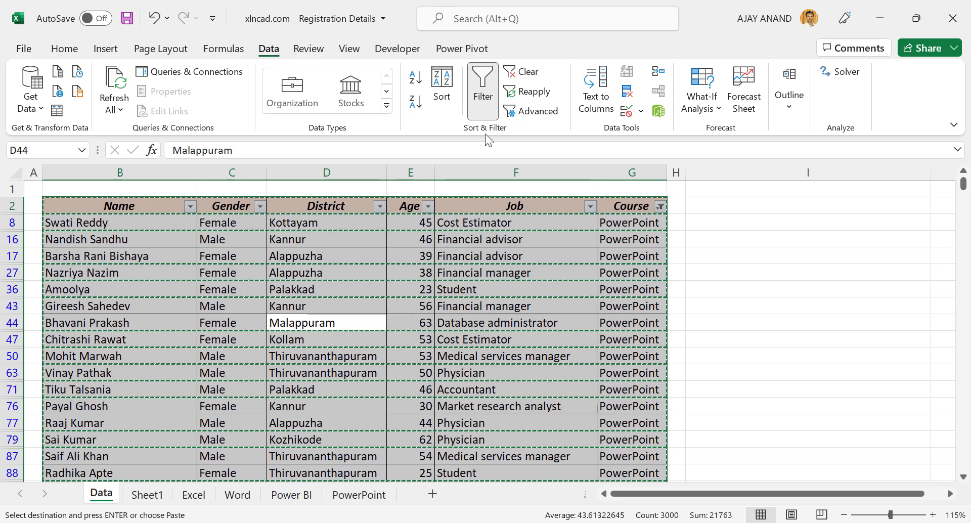
{"action": "left_click", "coordinate": [489, 105]}
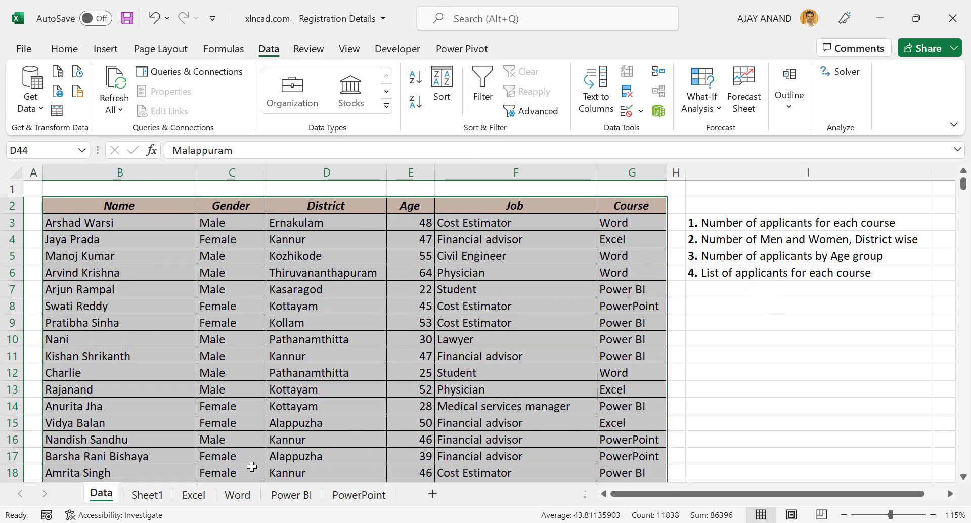
{"action": "left_click", "coordinate": [150, 495]}
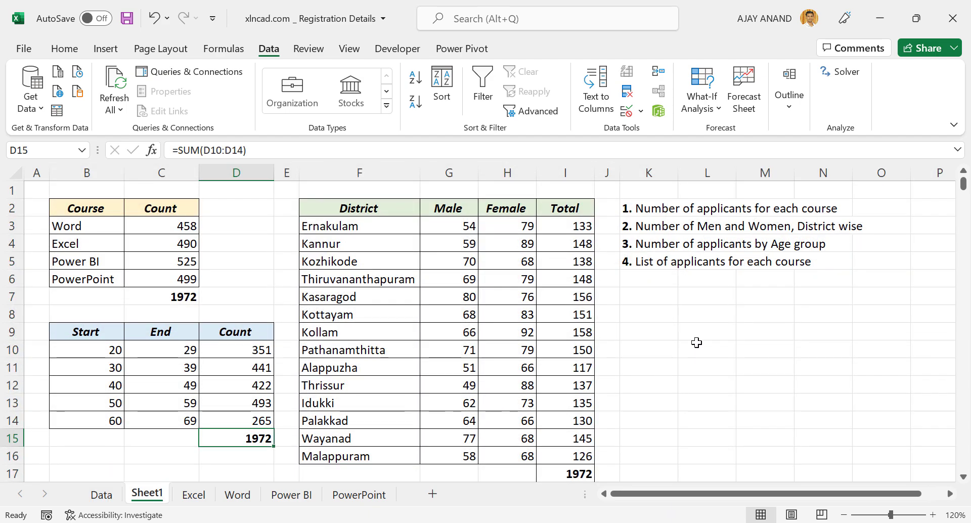